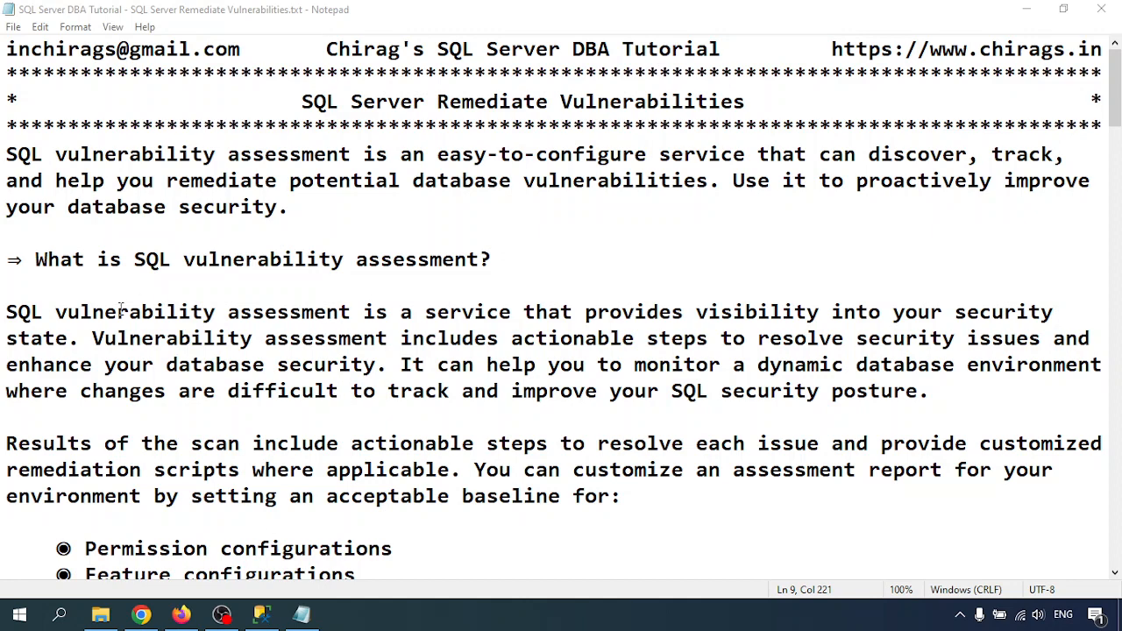
Review the notes on what SQL vulnerability assessment is and what a completed scan report presents
left_click_drag(7, 312, 32, 312)
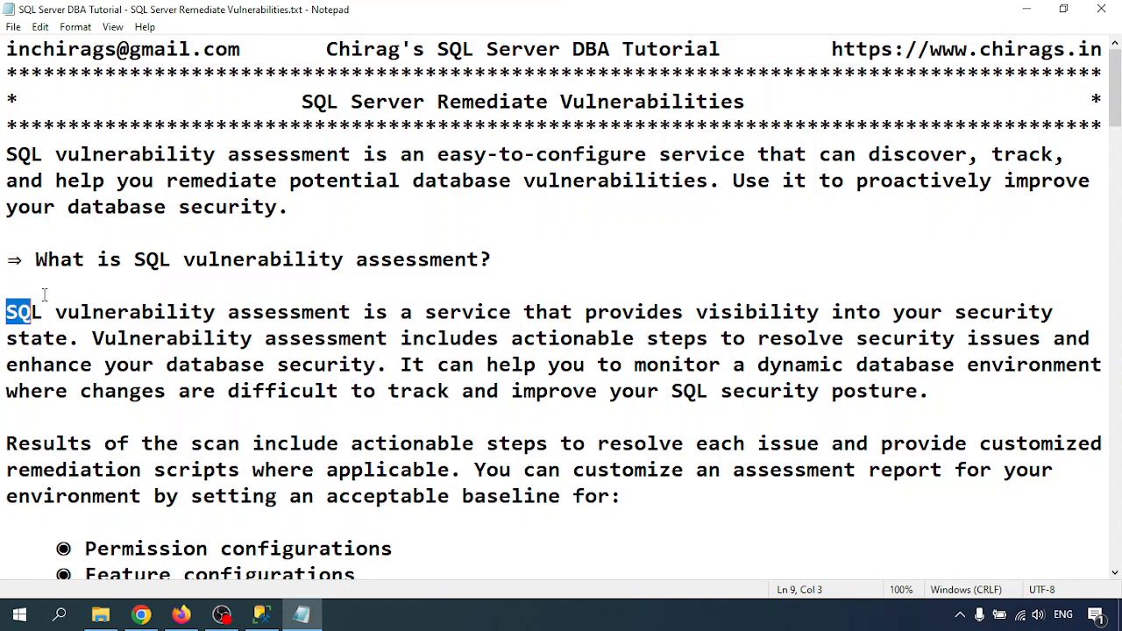
scroll(161, 308, "down", 3)
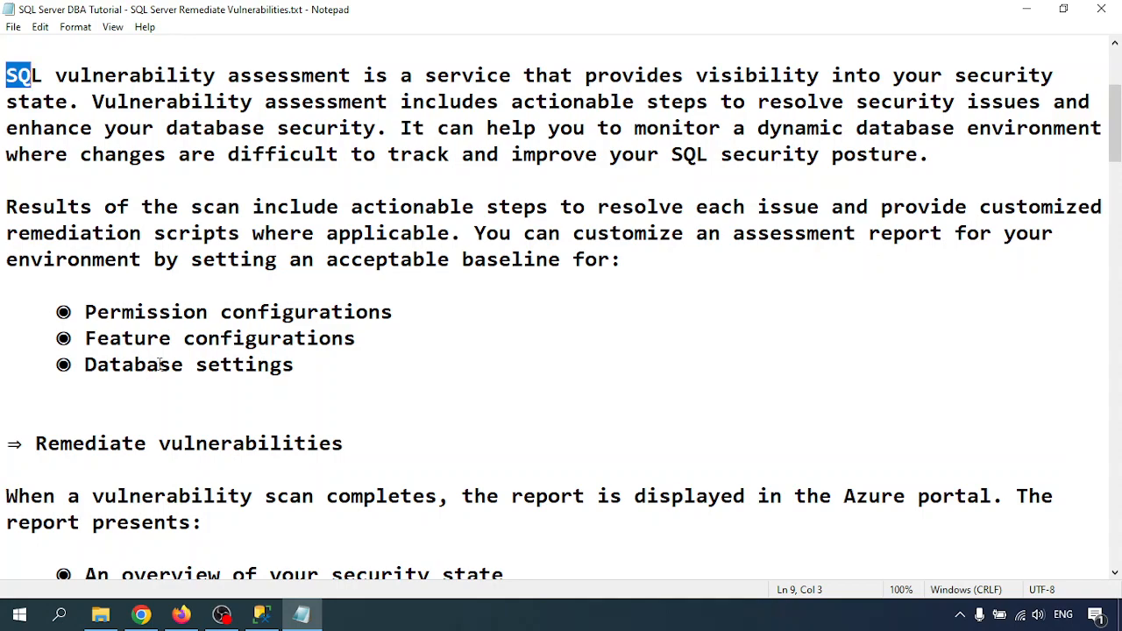
scroll(255, 375, "down", 3)
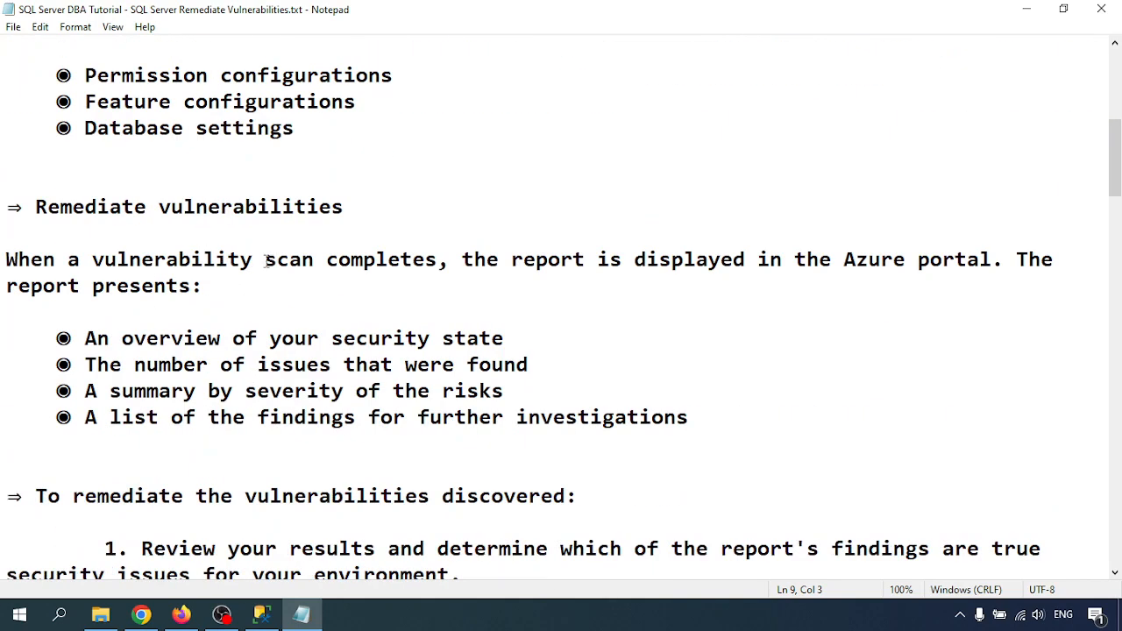
left_click_drag(34, 206, 348, 207)
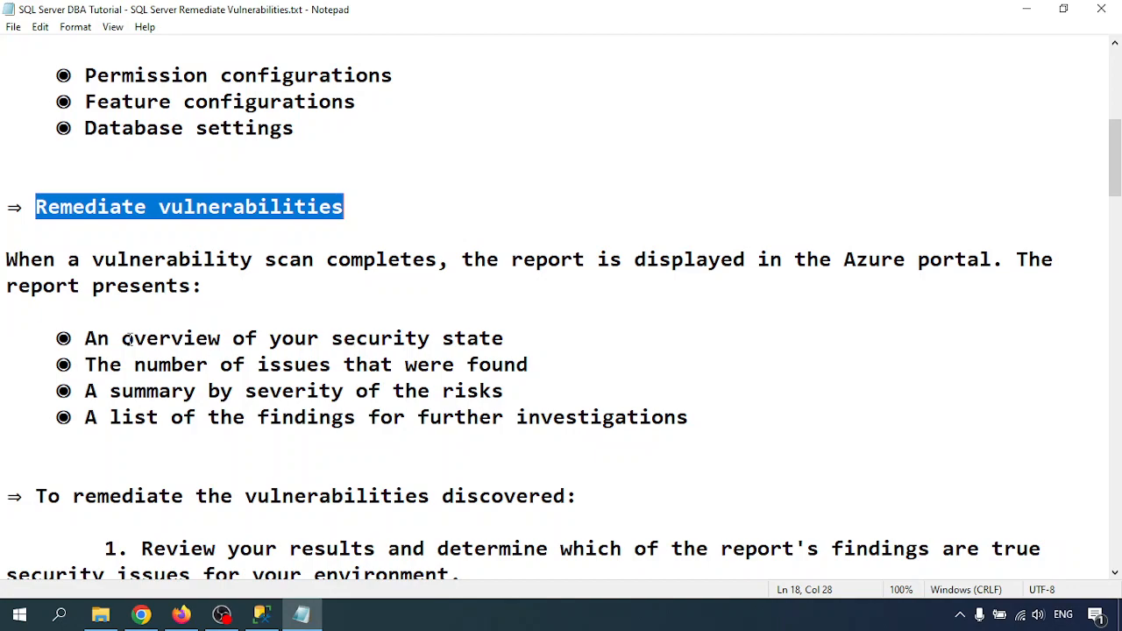
scroll(631, 377, "down", 4)
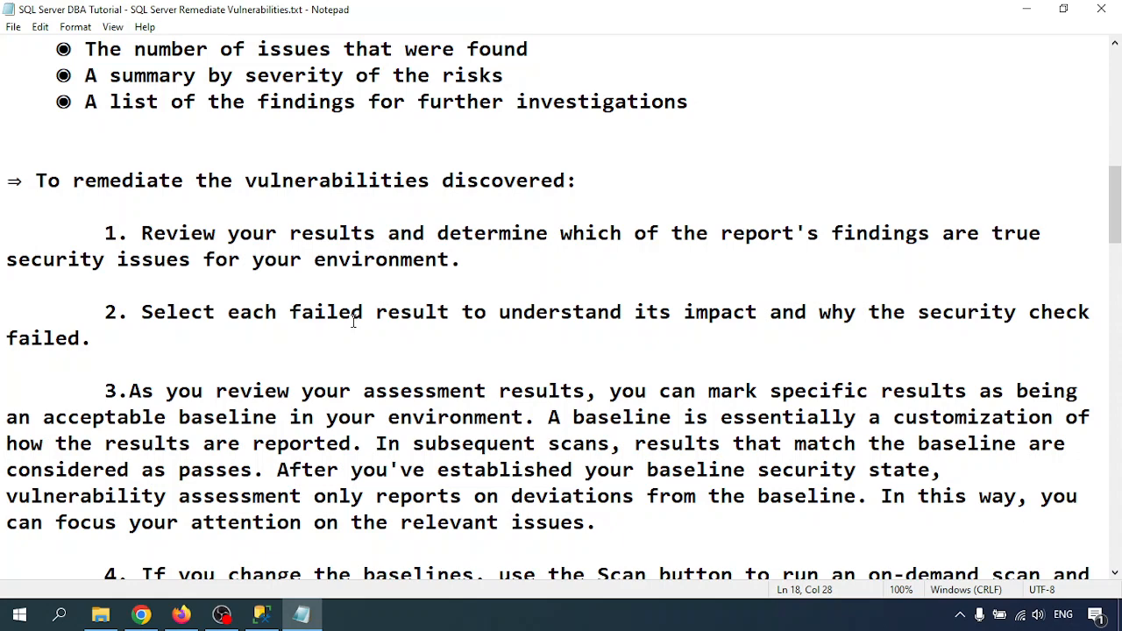
Add the title "TDE" to the empty arrow heading above the Create Master Key section
scroll(354, 321, "down", 2)
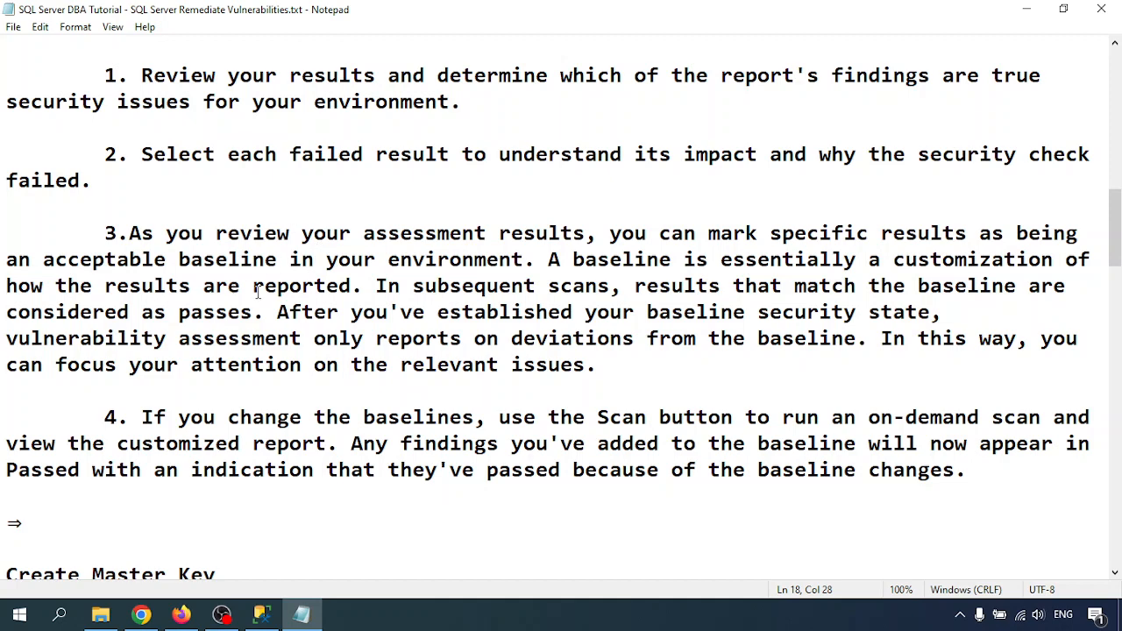
scroll(257, 293, "down", 2)
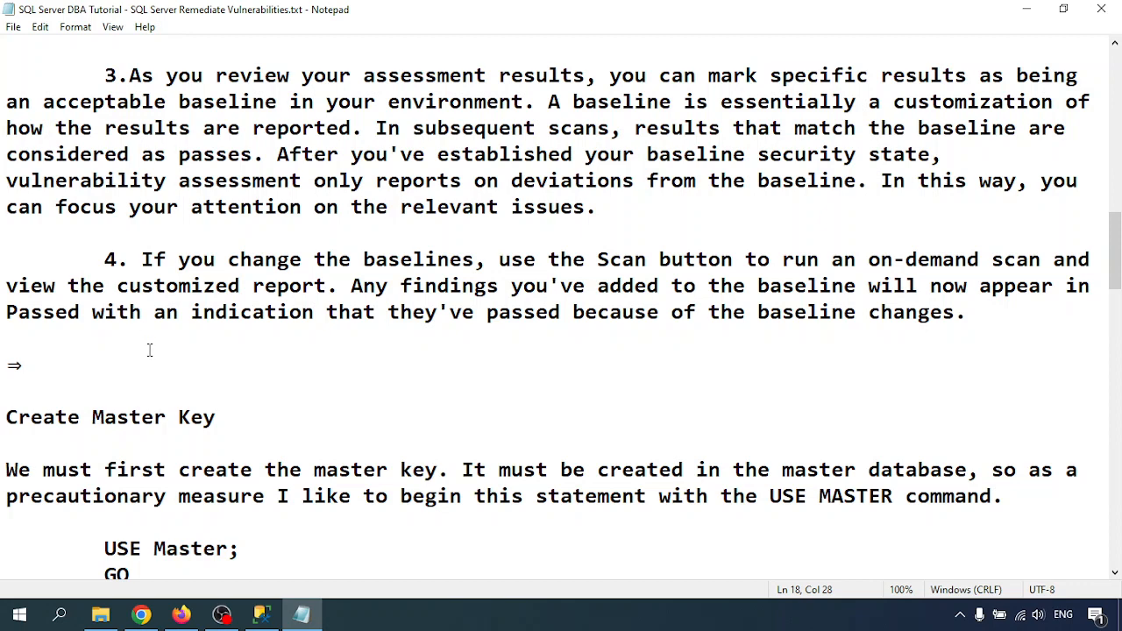
left_click(104, 362)
type("TDE")
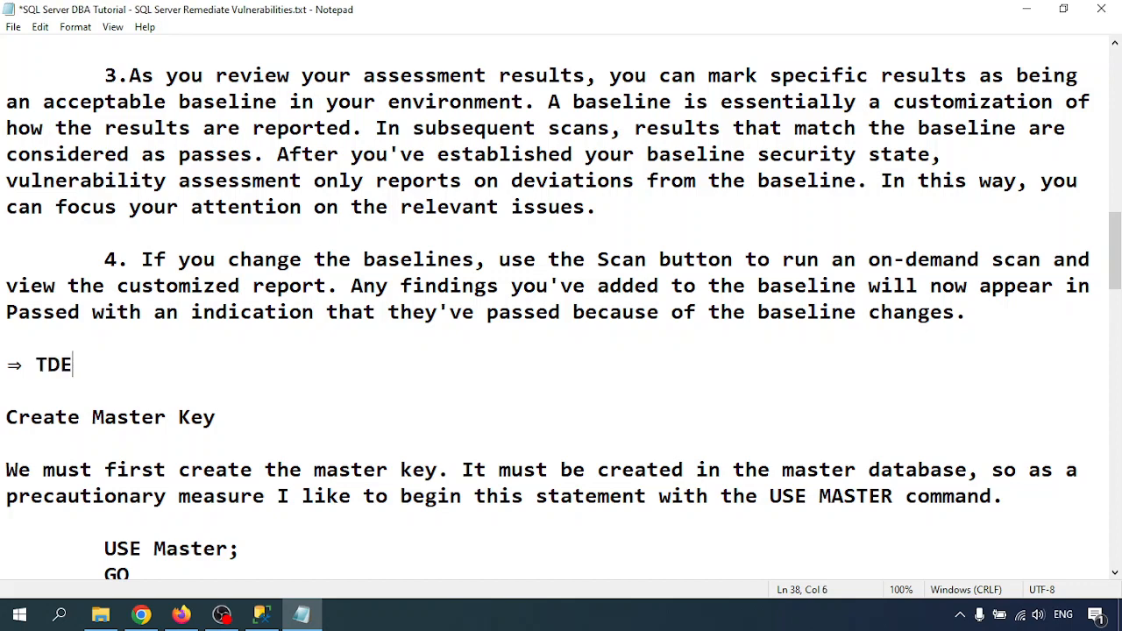
Review the TDE notes covering the master key, certificate, database encryption key and enabling encryption scripts
scroll(193, 394, "down", 1)
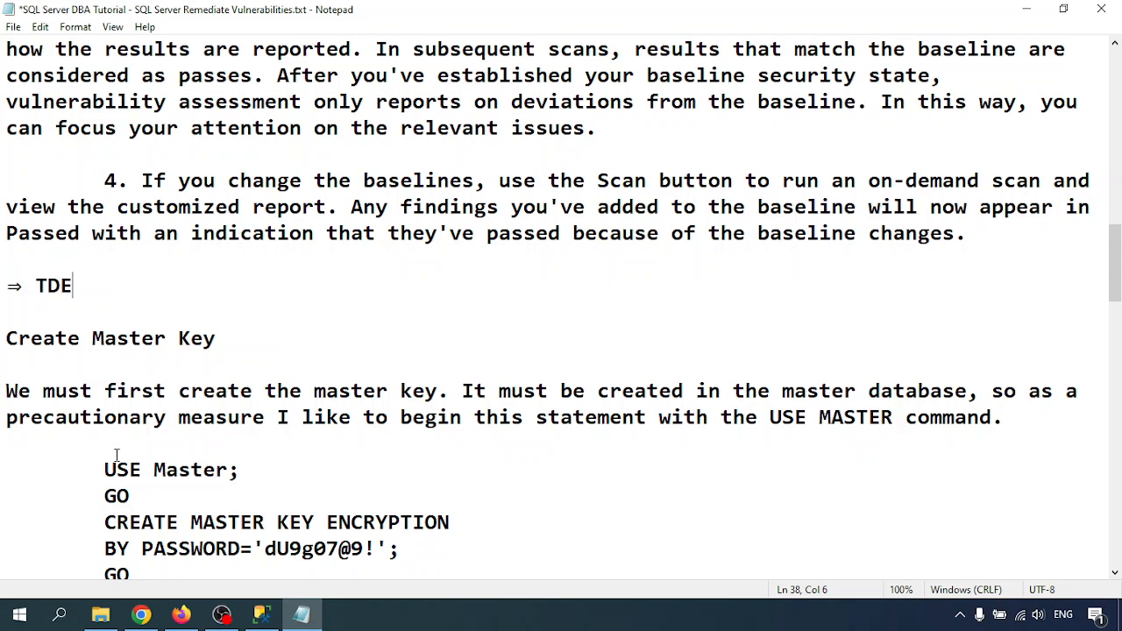
scroll(272, 463, "down", 1)
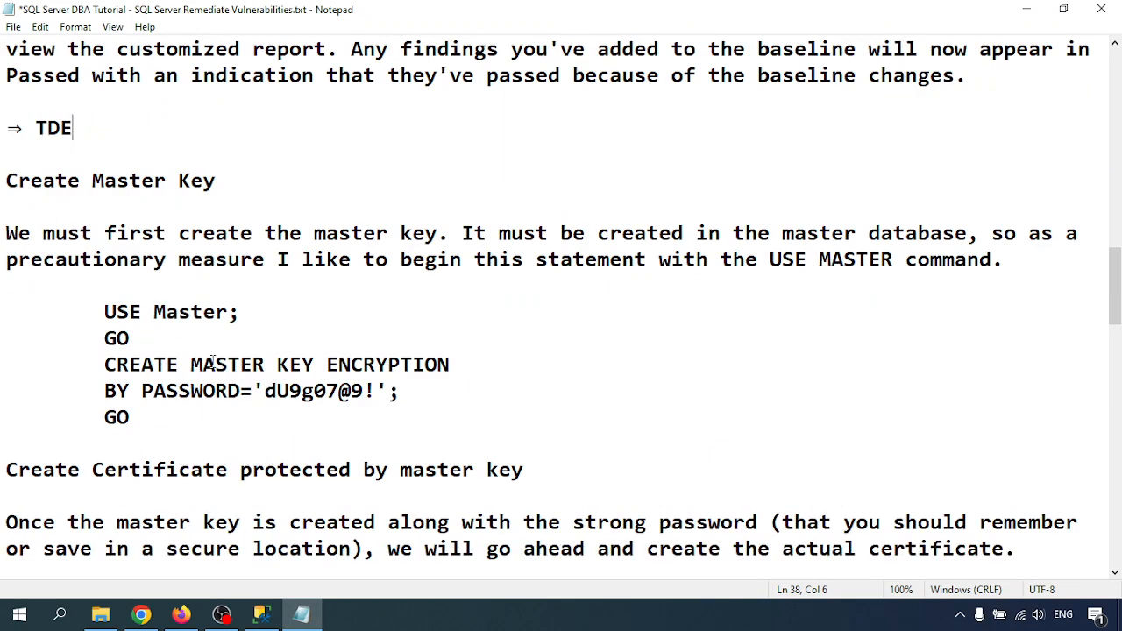
scroll(213, 362, "down", 3)
scroll(216, 365, "down", 2)
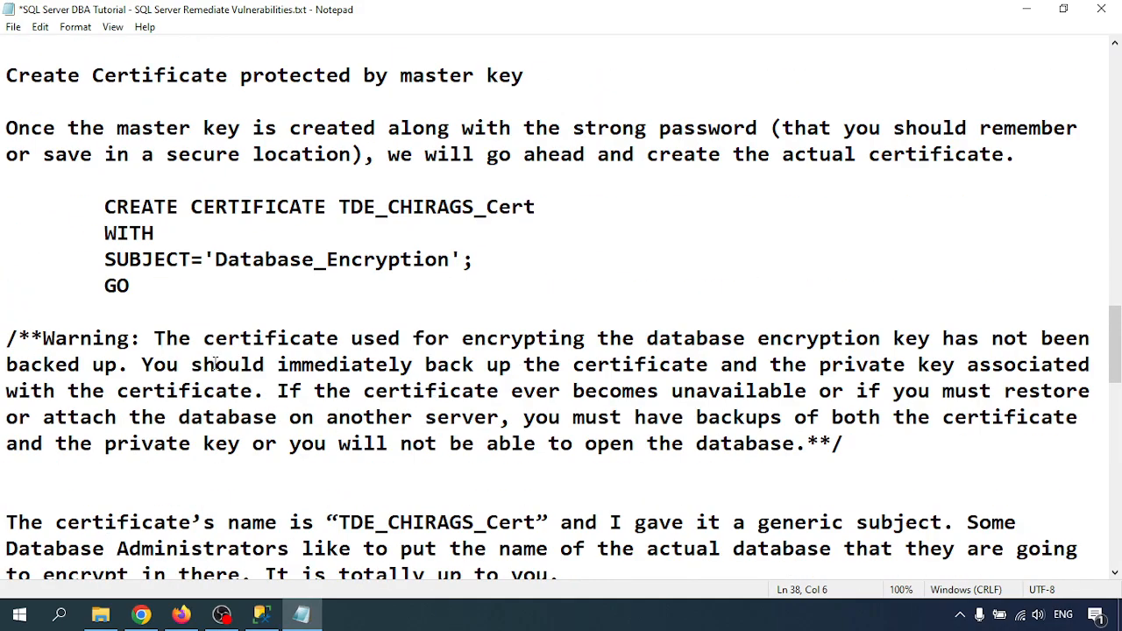
scroll(216, 365, "down", 2)
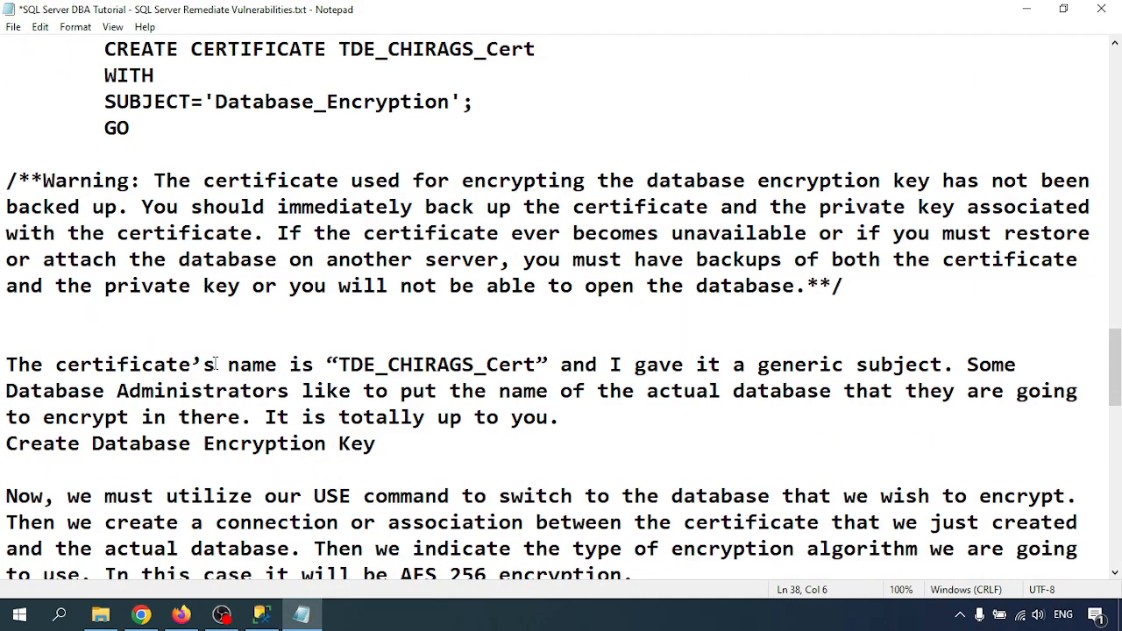
scroll(215, 364, "down", 3)
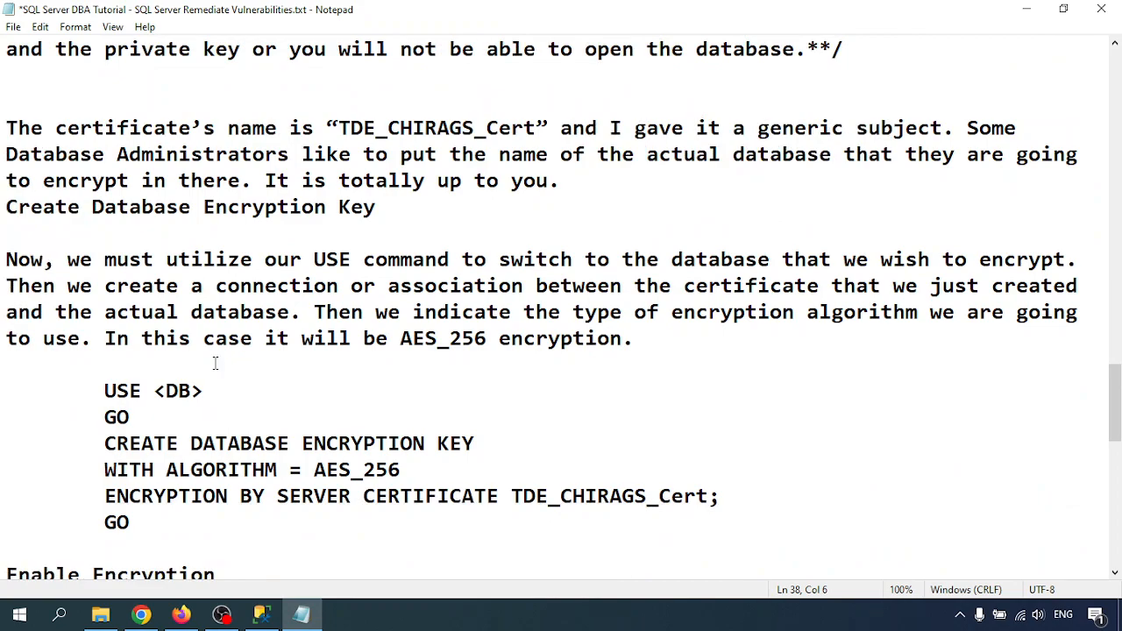
scroll(216, 365, "down", 3)
scroll(215, 363, "down", 2)
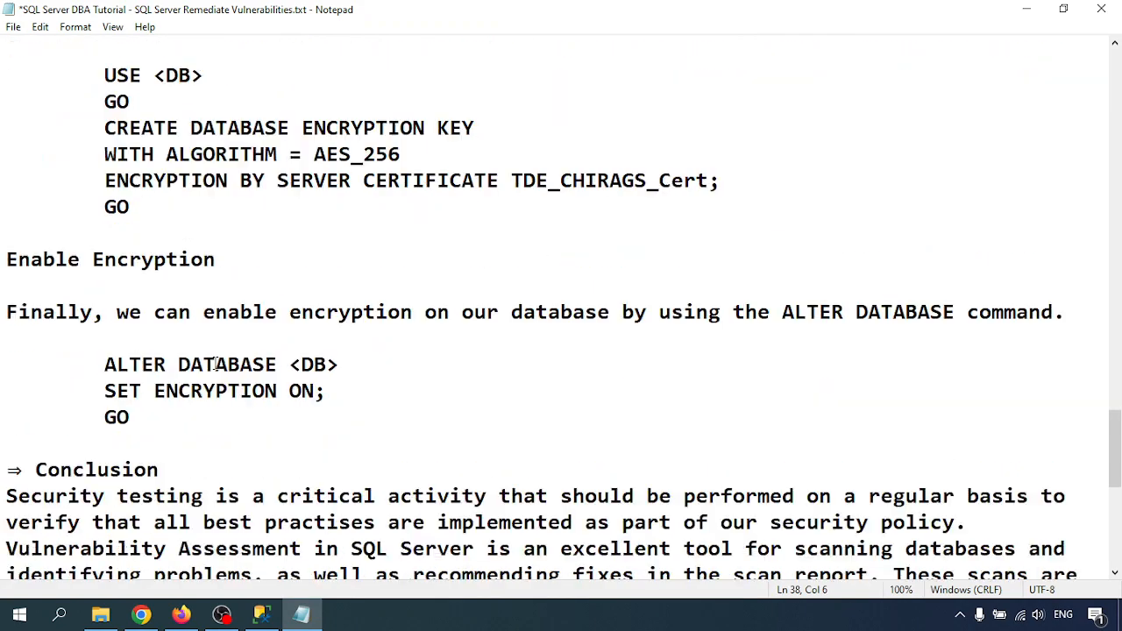
scroll(216, 363, "up", 7)
scroll(216, 364, "up", 3)
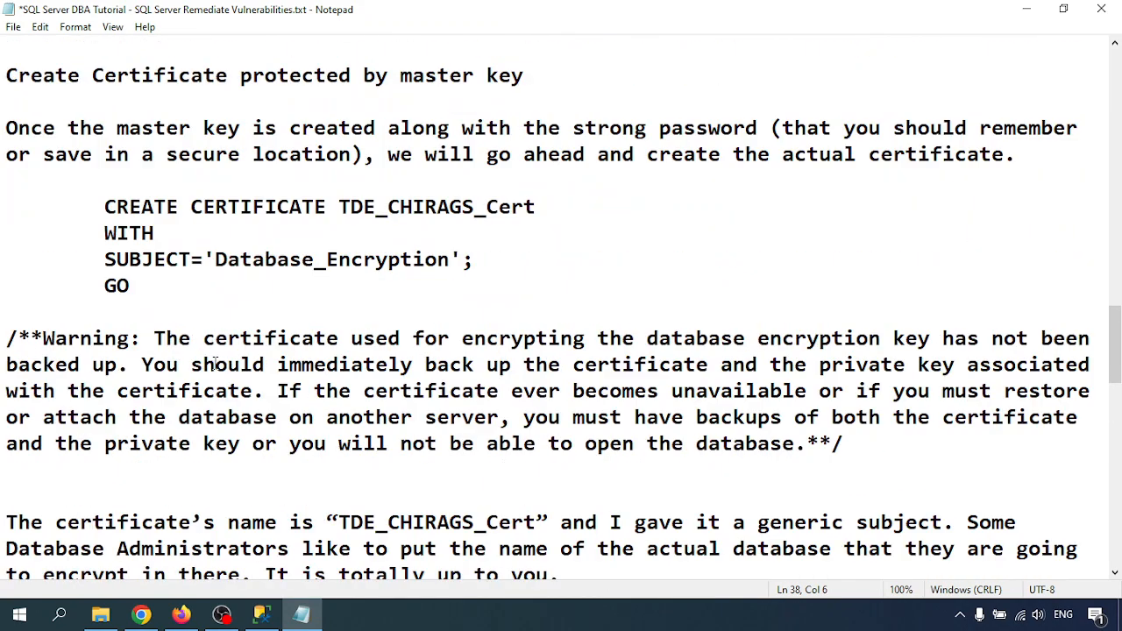
Switch to SQL Server Management Studio and connect to the localhost Database Engine with the sa login, entering the account password
left_click(261, 614)
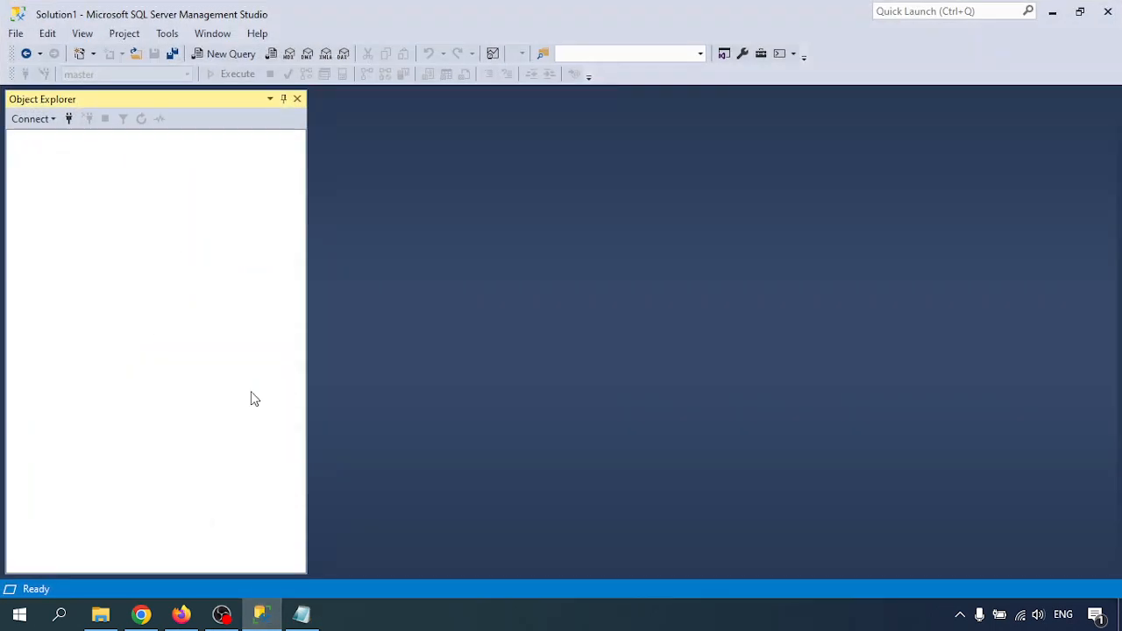
left_click(68, 122)
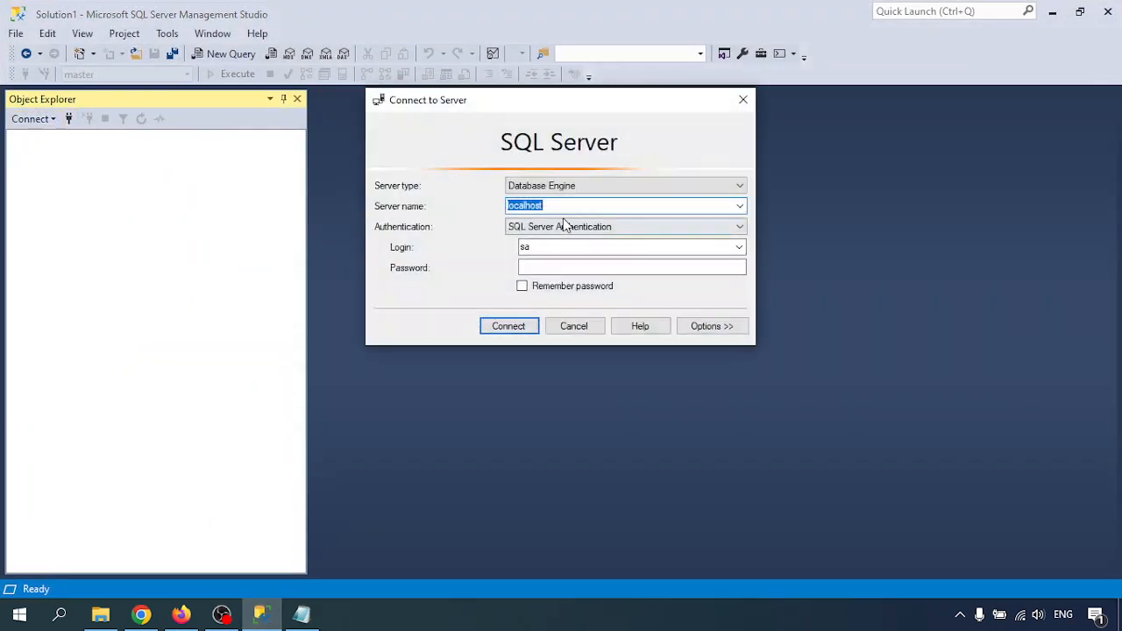
left_click(572, 207)
left_click_drag(592, 206, 505, 208)
double_click(542, 248)
left_click(545, 266)
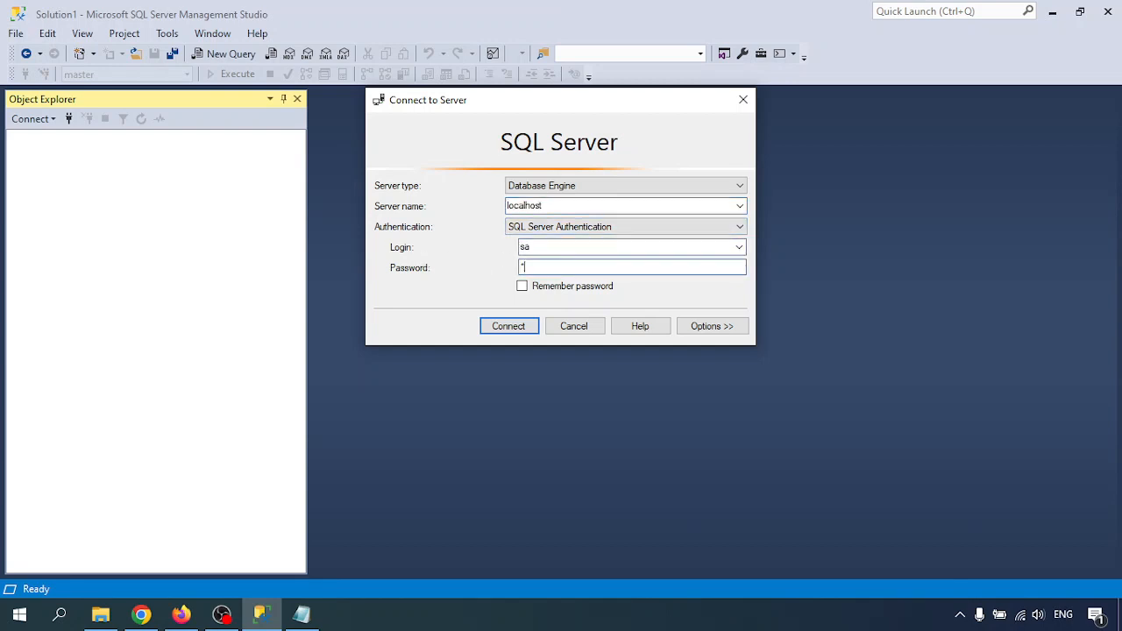
key("Return")
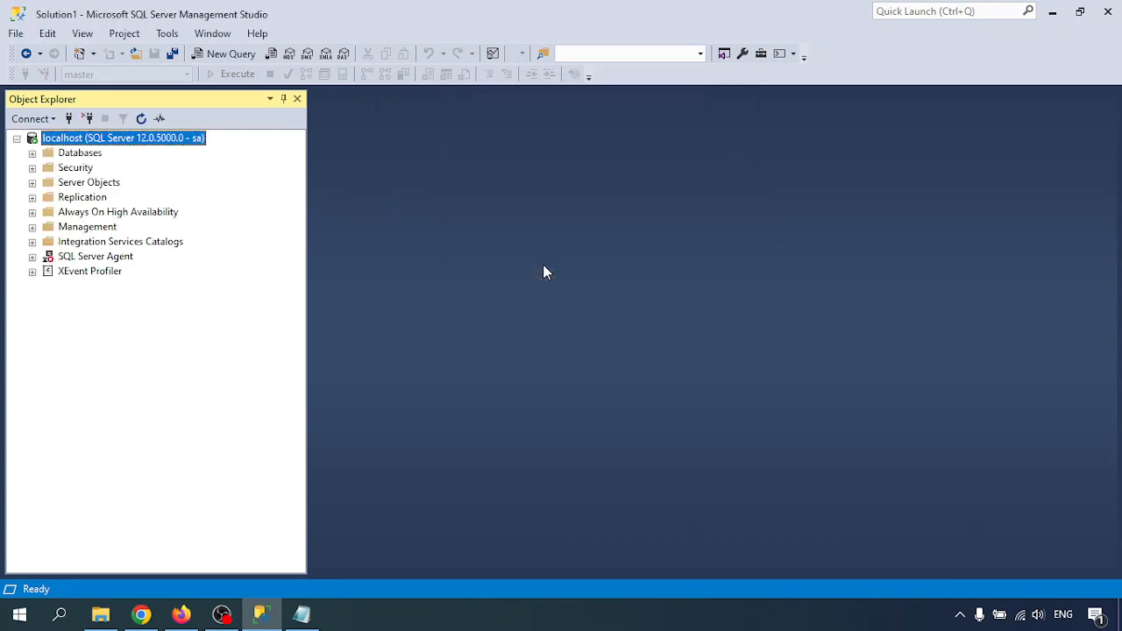
Run a vulnerability scan on the CHIRAGS.in database, keeping the default report location
left_click(32, 154)
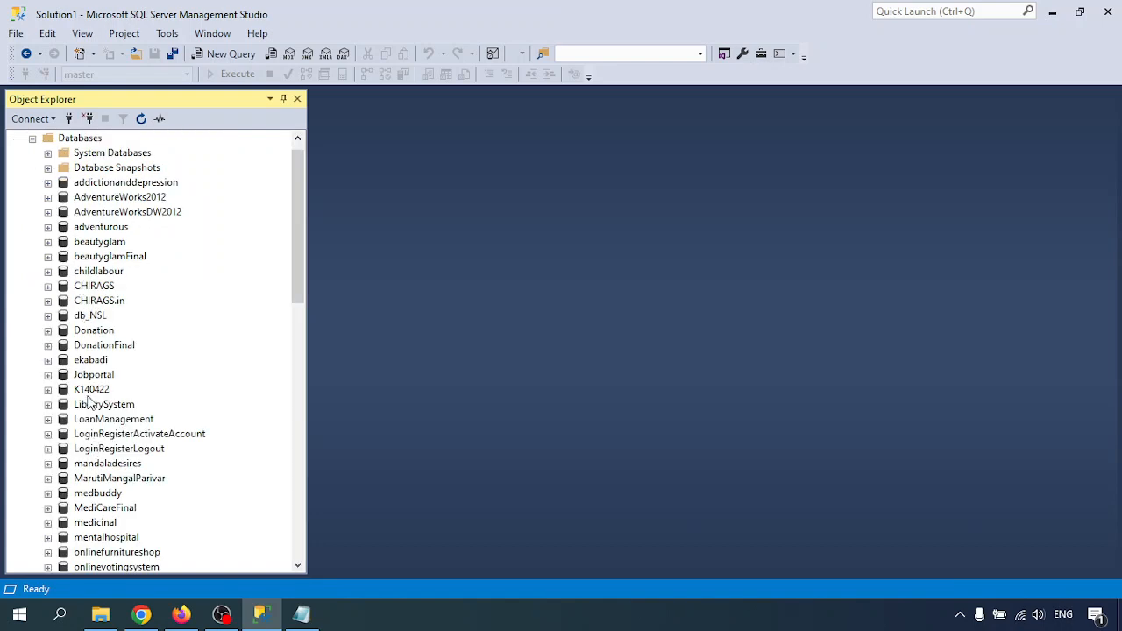
right_click(91, 301)
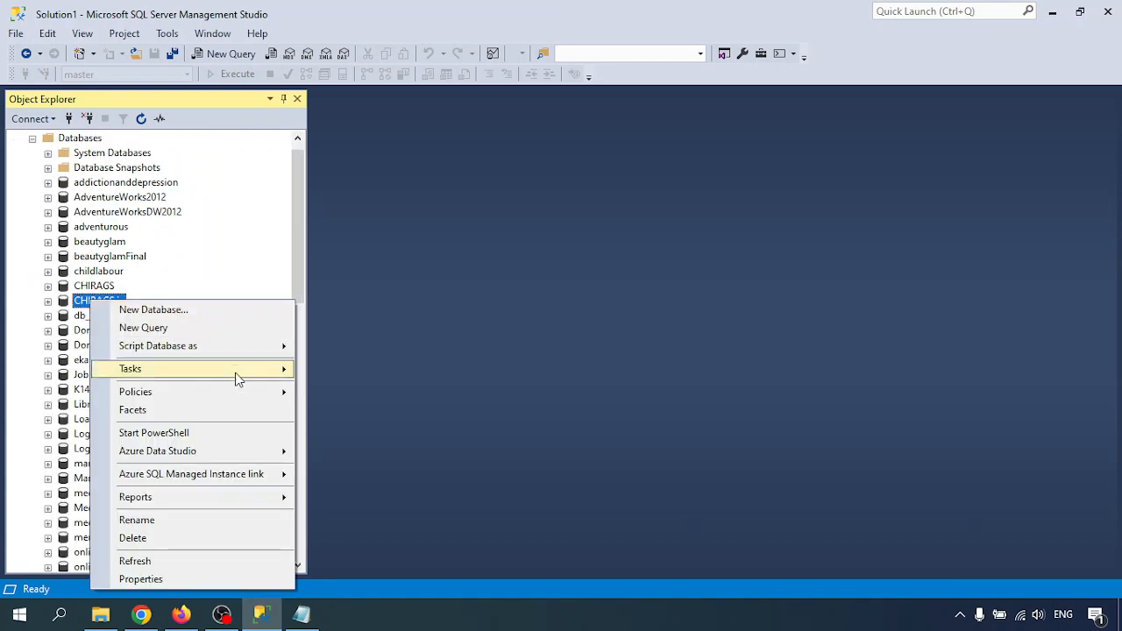
mouse_move(213, 367)
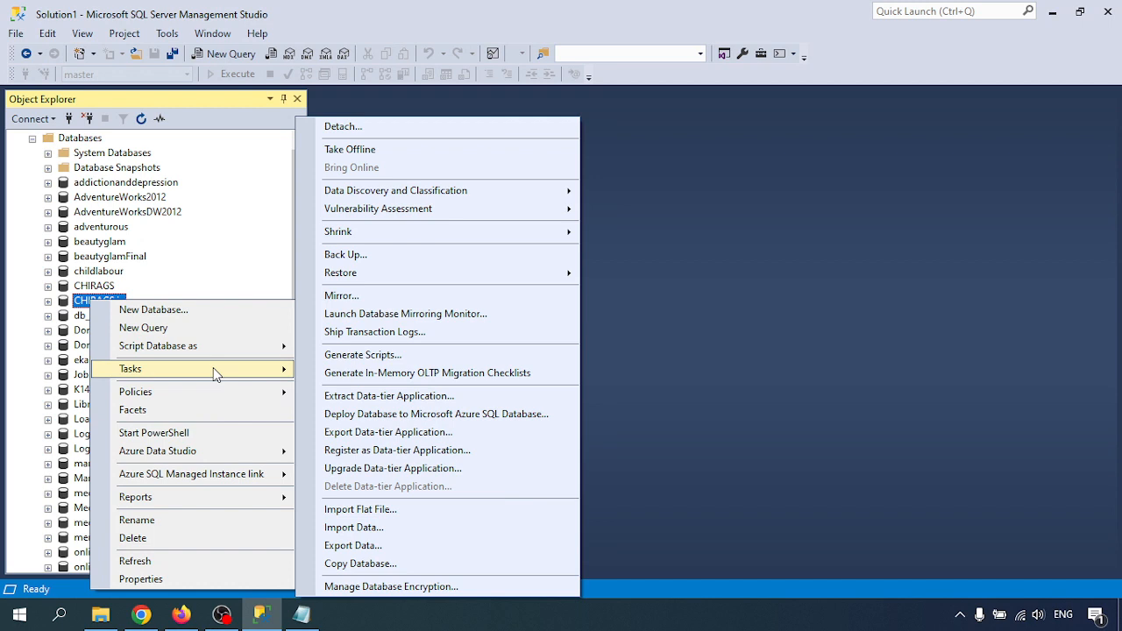
right_click(80, 300)
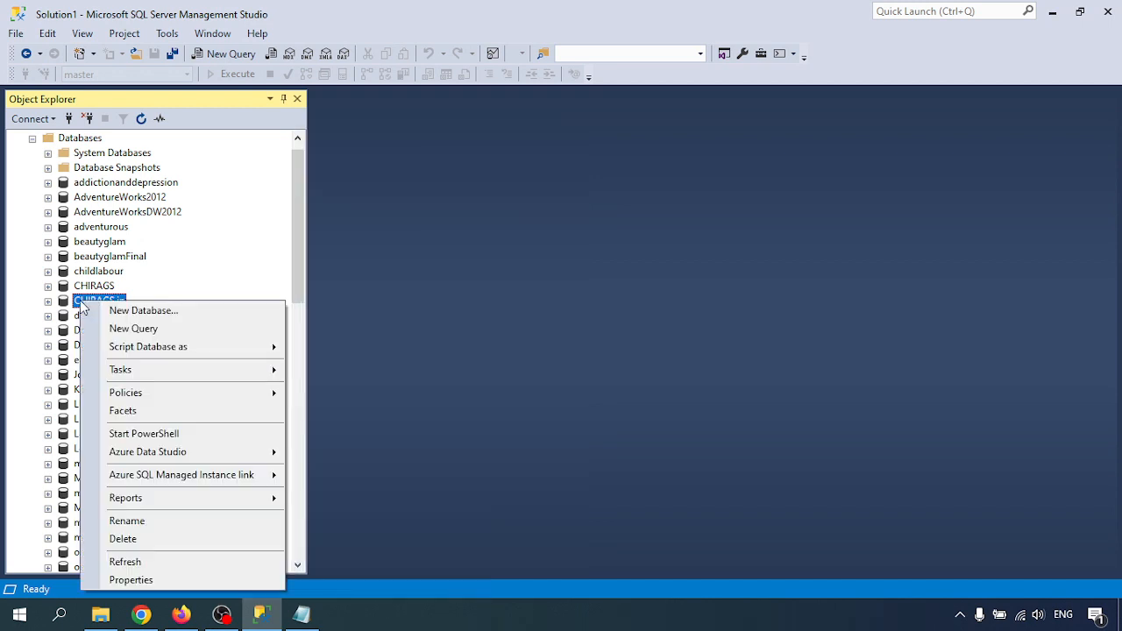
mouse_move(140, 370)
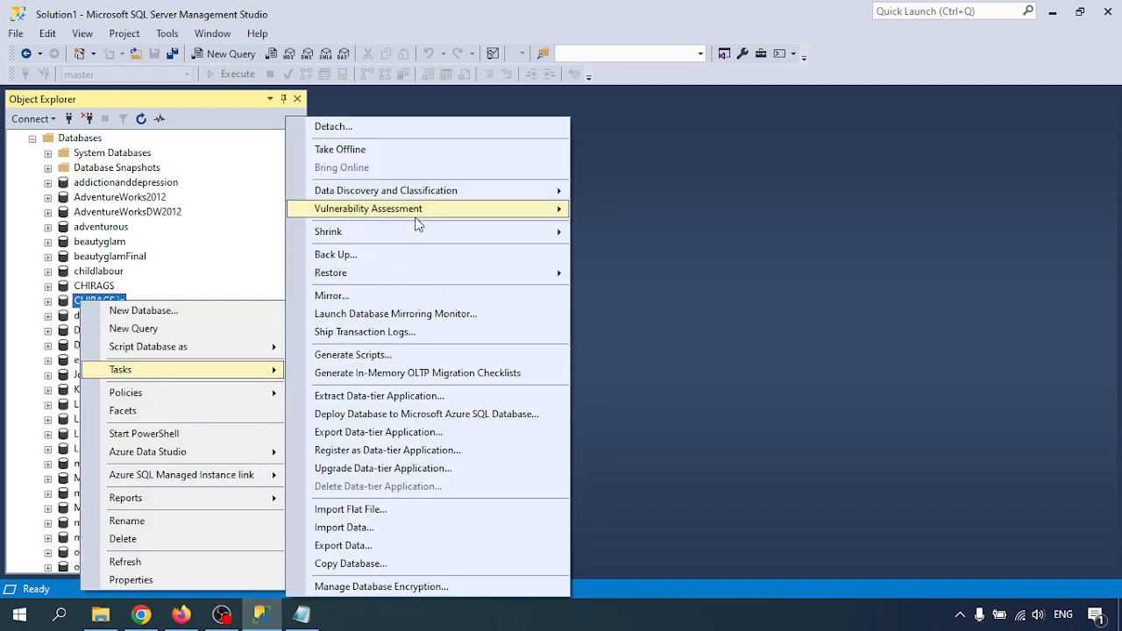
mouse_move(416, 219)
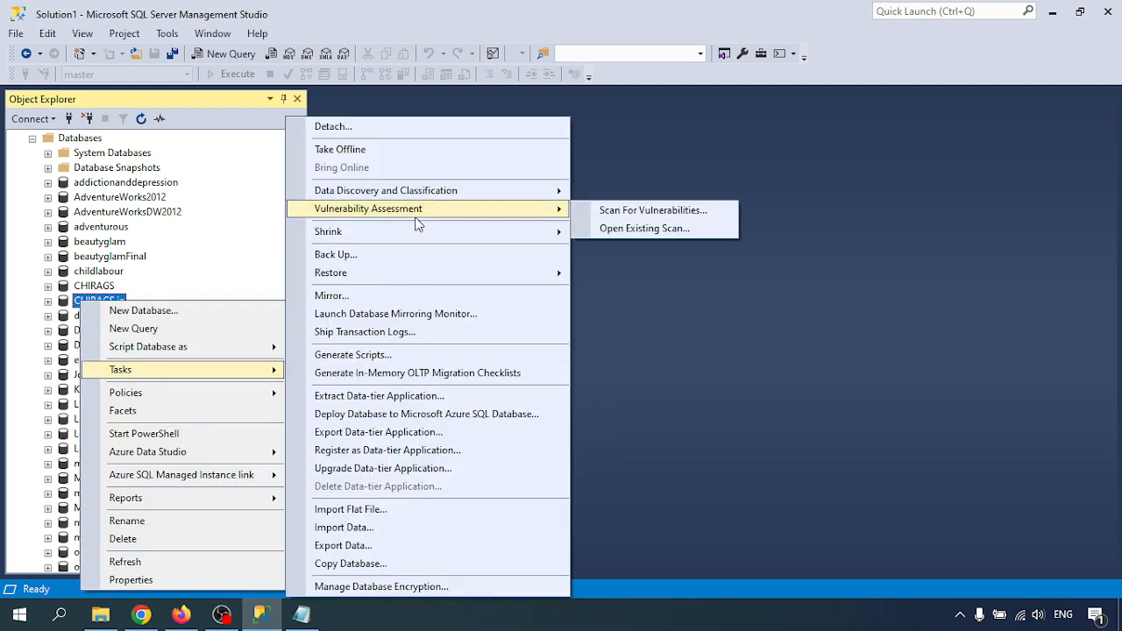
left_click(646, 212)
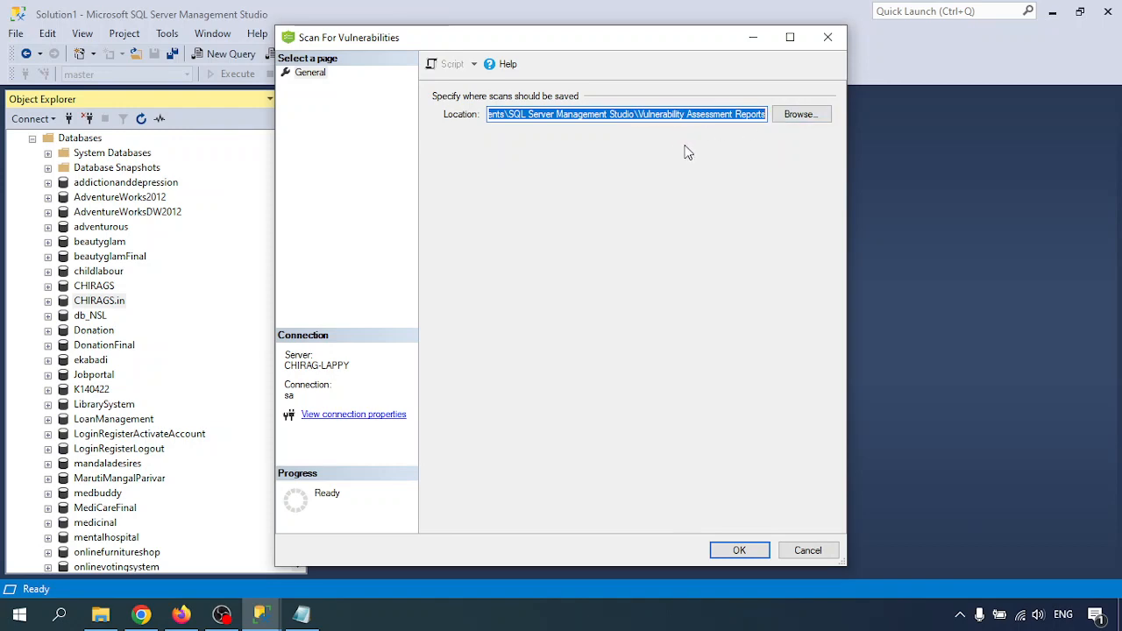
left_click(735, 549)
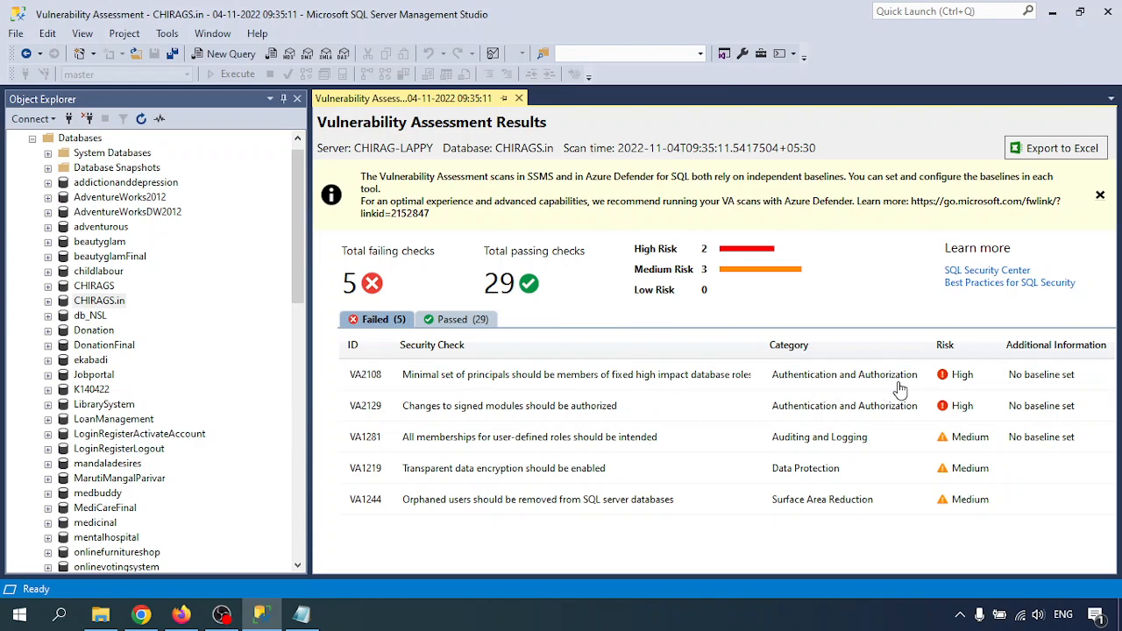
Examine the risk, status, description and impact of failed check VA2108, and open its rule query in a query editor window
left_click(663, 383)
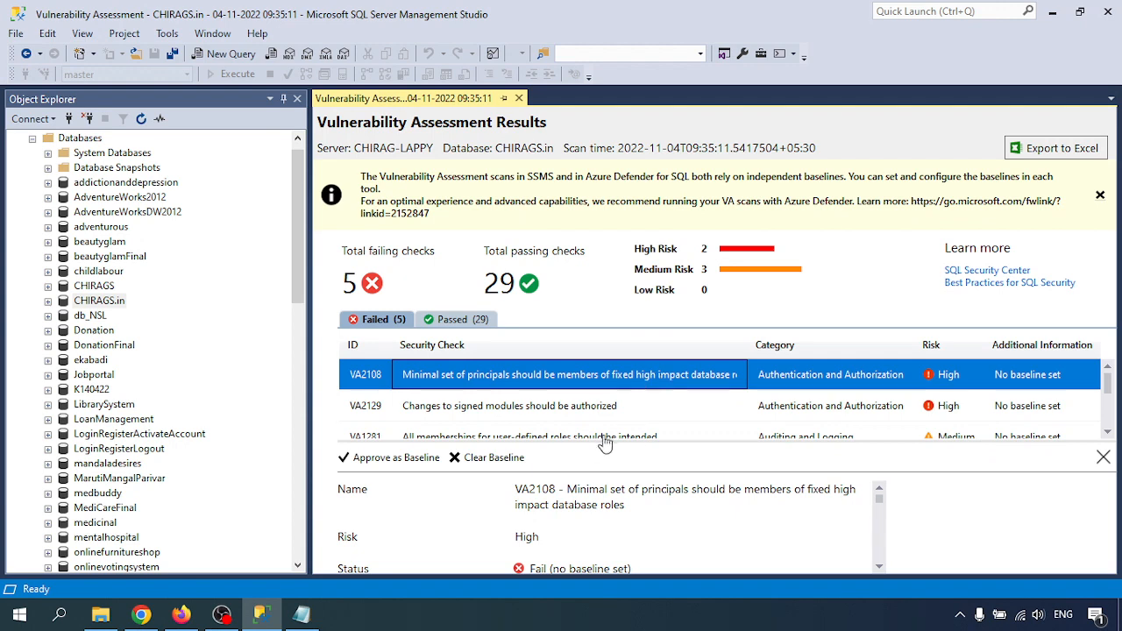
left_click_drag(607, 445, 601, 409)
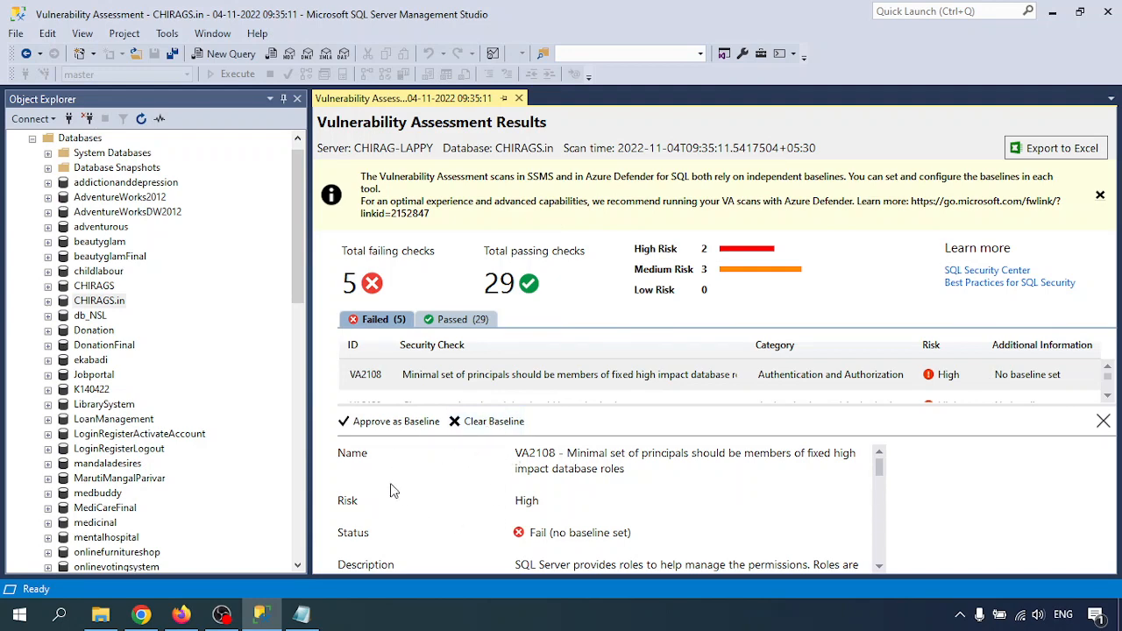
double_click(522, 499)
left_click_drag(531, 532, 546, 533)
scroll(614, 524, "down", 1)
scroll(595, 518, "down", 1)
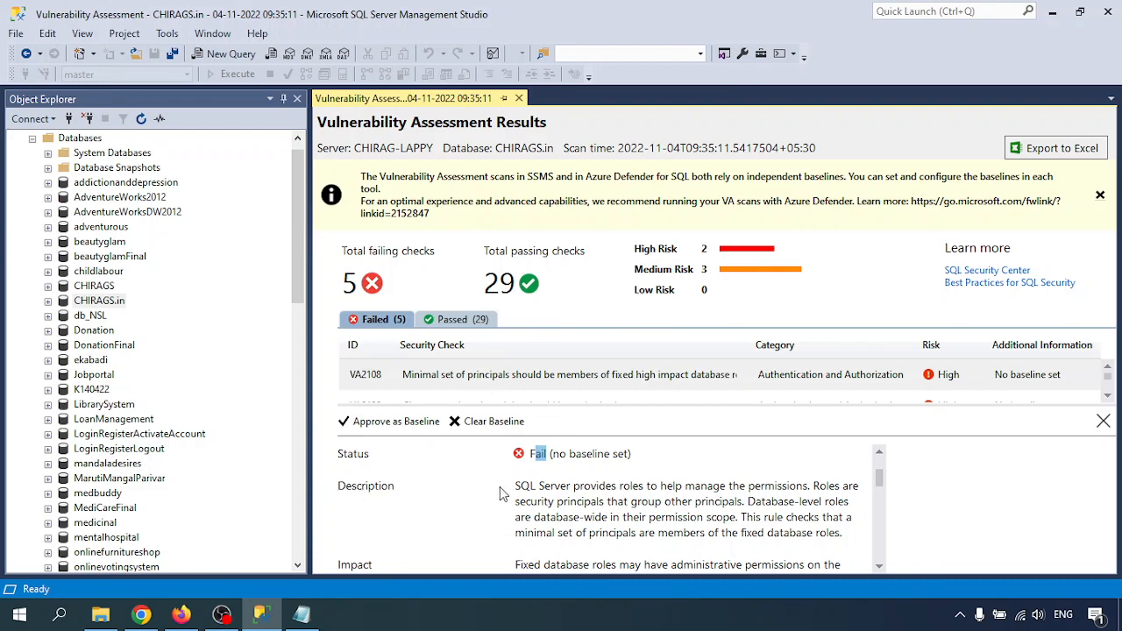
left_click_drag(518, 485, 804, 496)
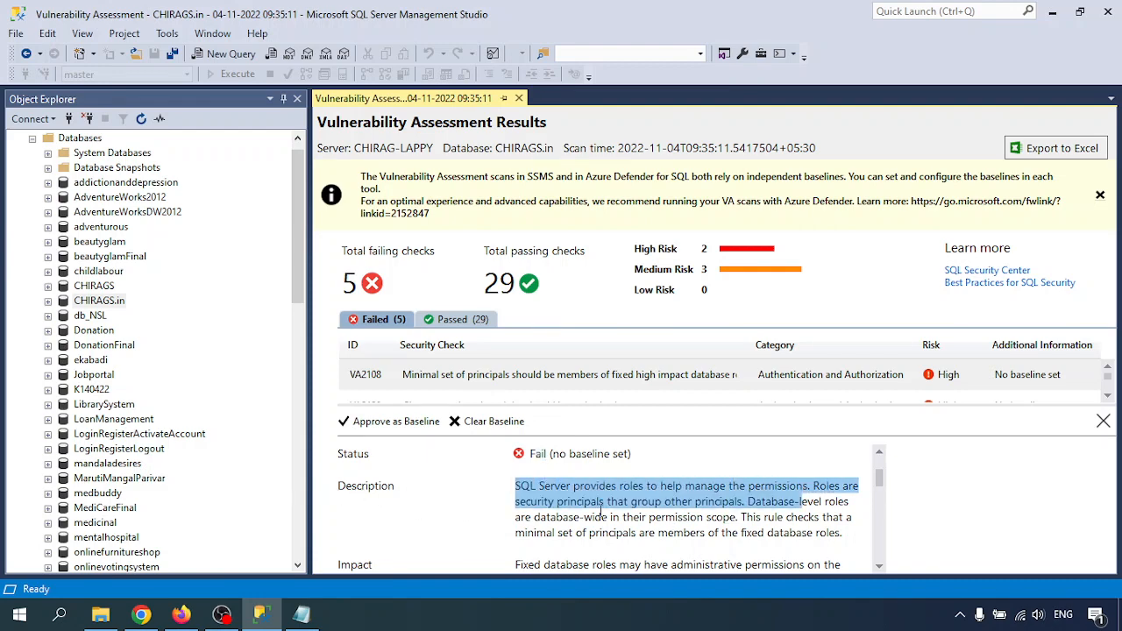
scroll(601, 511, "down", 2)
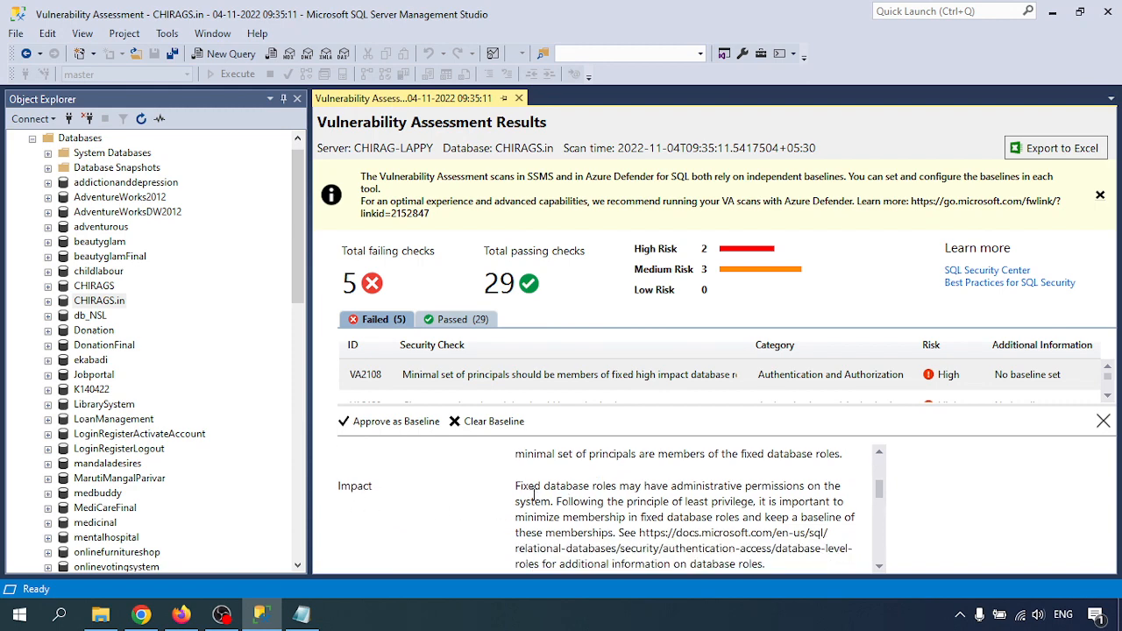
left_click_drag(524, 487, 813, 491)
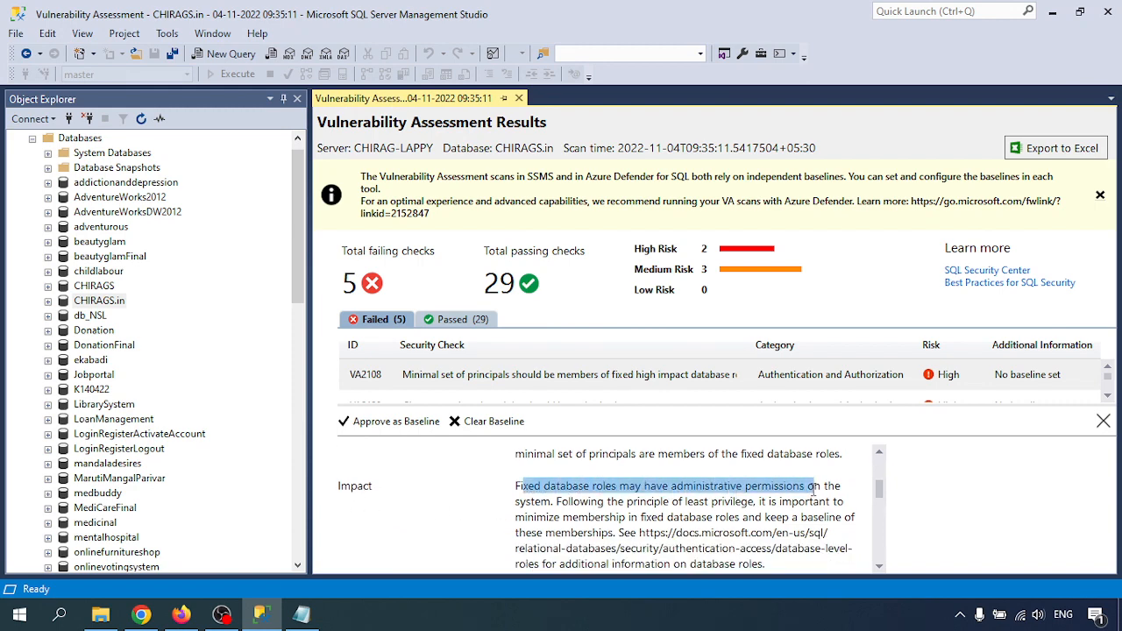
double_click(536, 501)
scroll(415, 509, "down", 3)
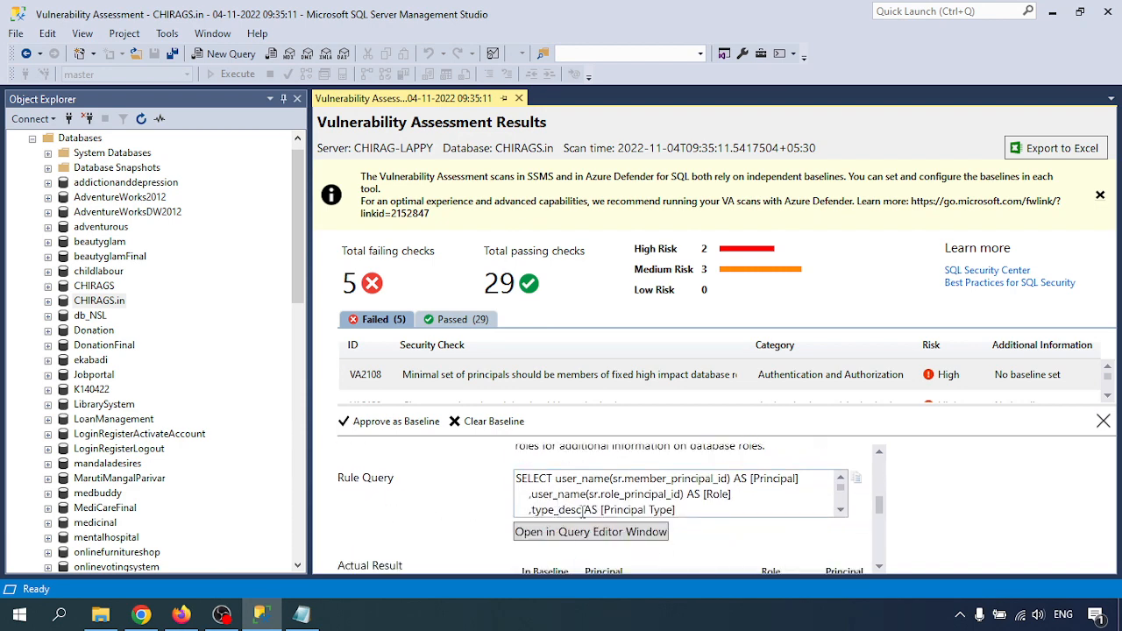
left_click(564, 535)
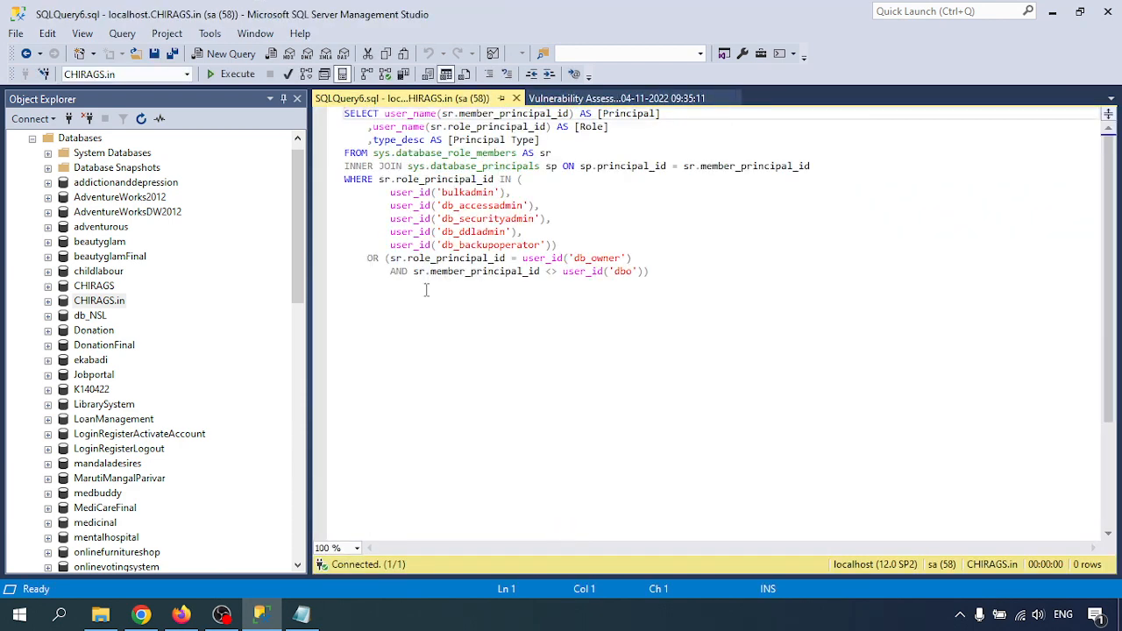
Run the VA2108 rule query, and review the check's actual result and remediation in the assessment
left_click(231, 73)
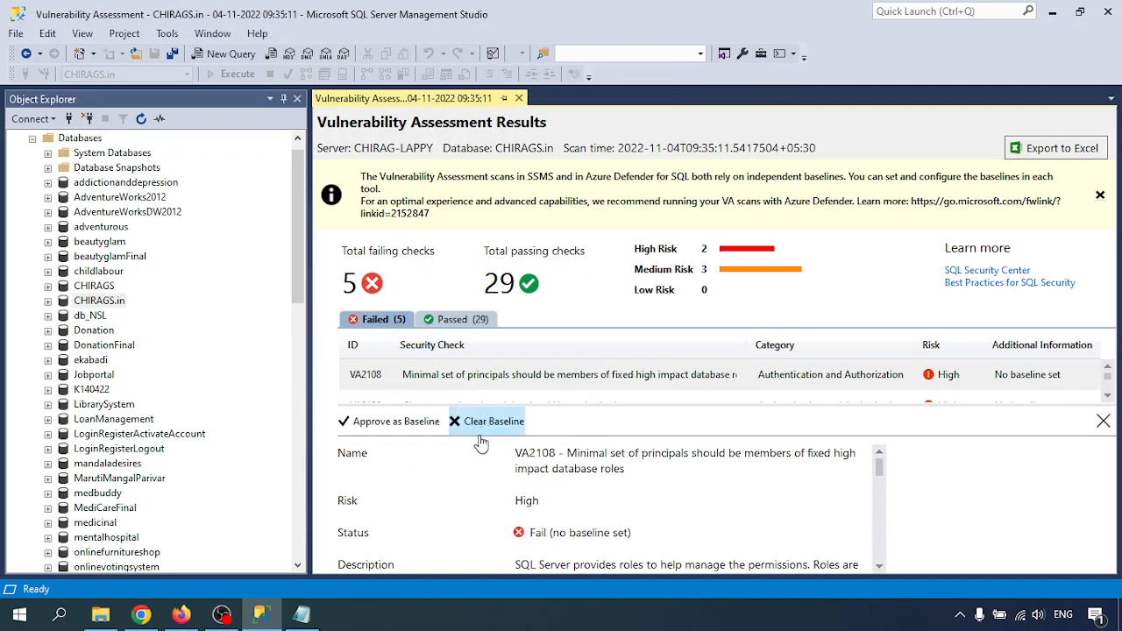
scroll(517, 509, "down", 5)
scroll(515, 513, "down", 4)
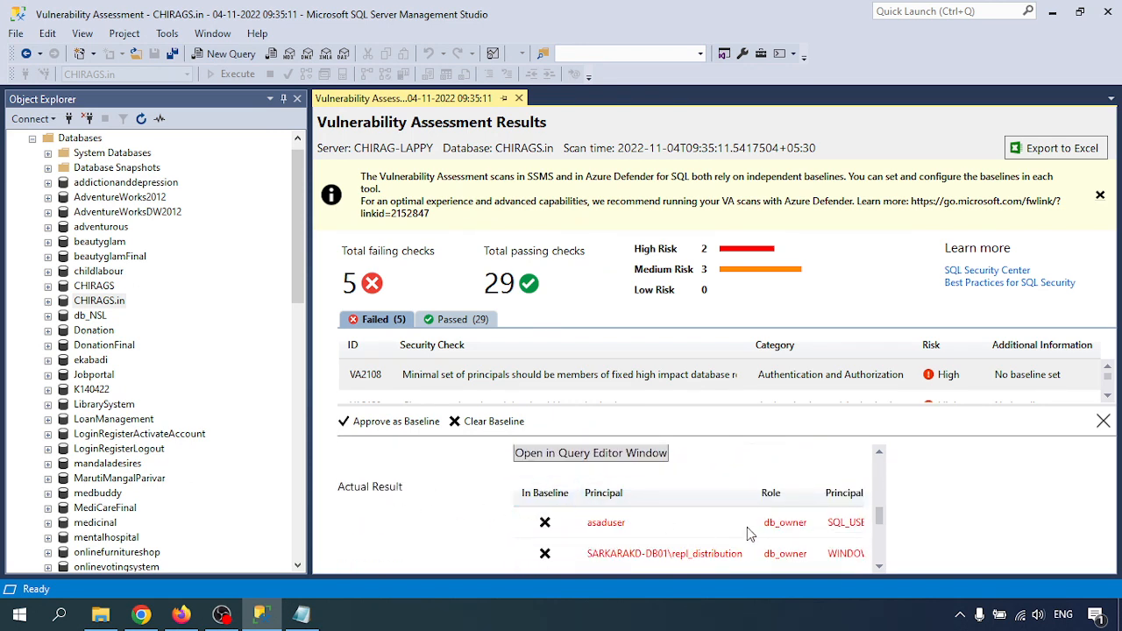
left_click_drag(881, 518, 894, 552)
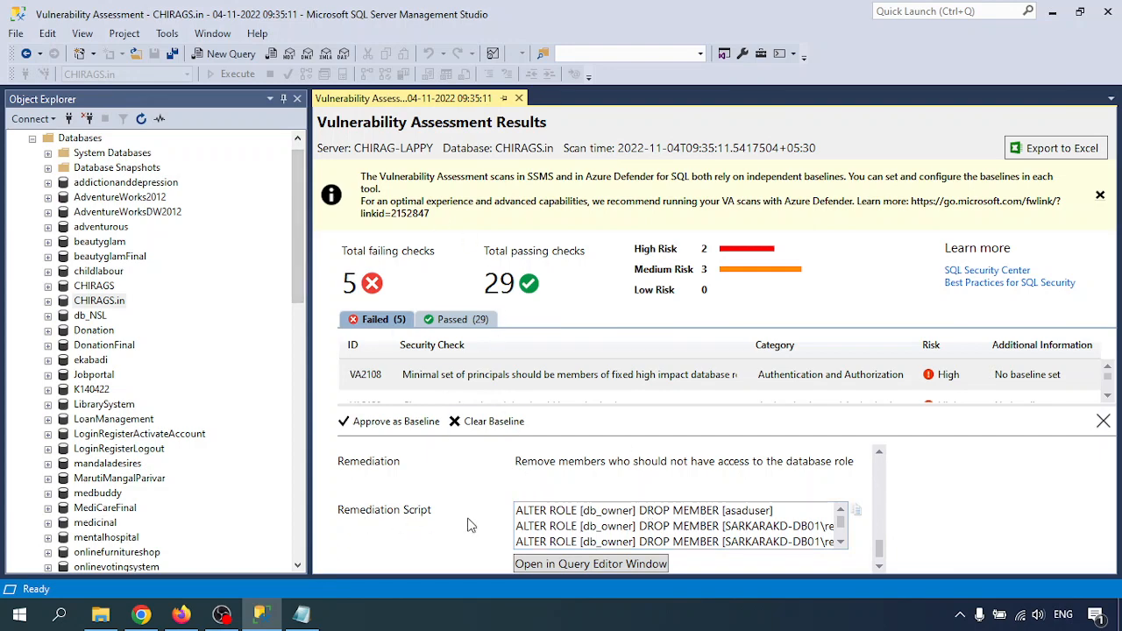
Open VA2108's remediation script in a query editor window and execute all its statements dropping the listed members from the db_owner role
scroll(496, 524, "down", 1)
left_click(553, 551)
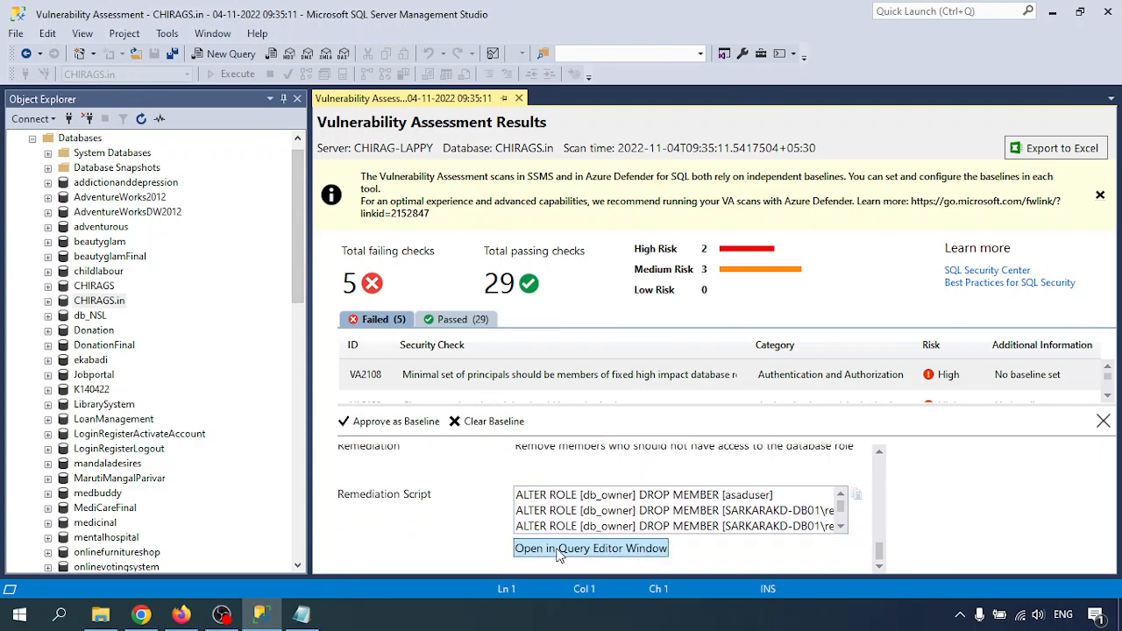
key("ctrl+a")
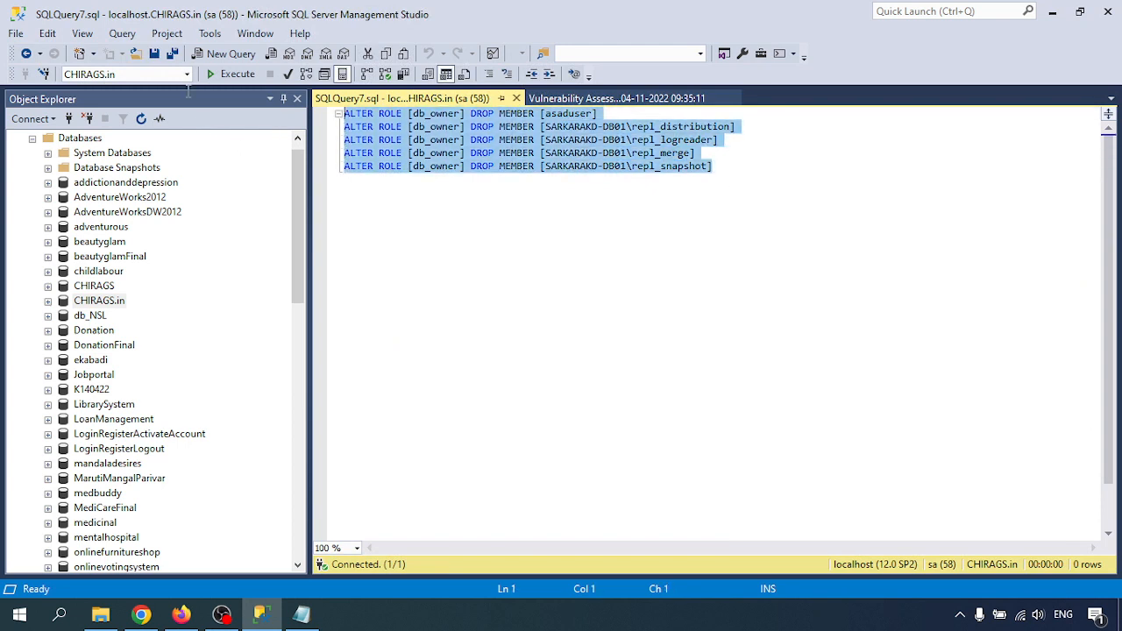
left_click(232, 74)
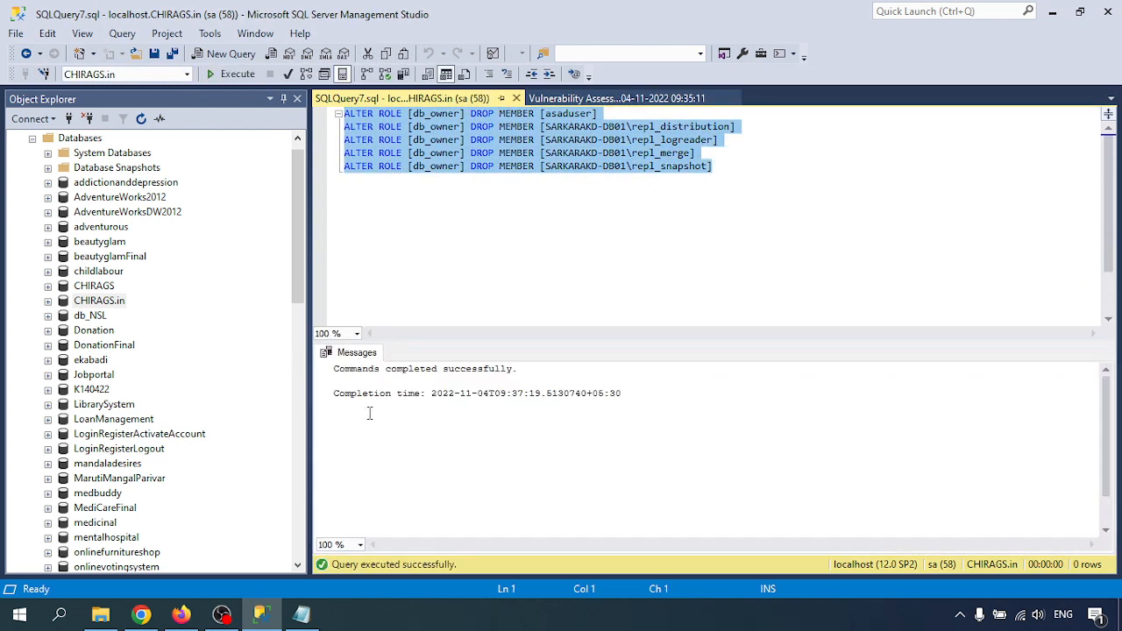
left_click_drag(359, 371, 521, 451)
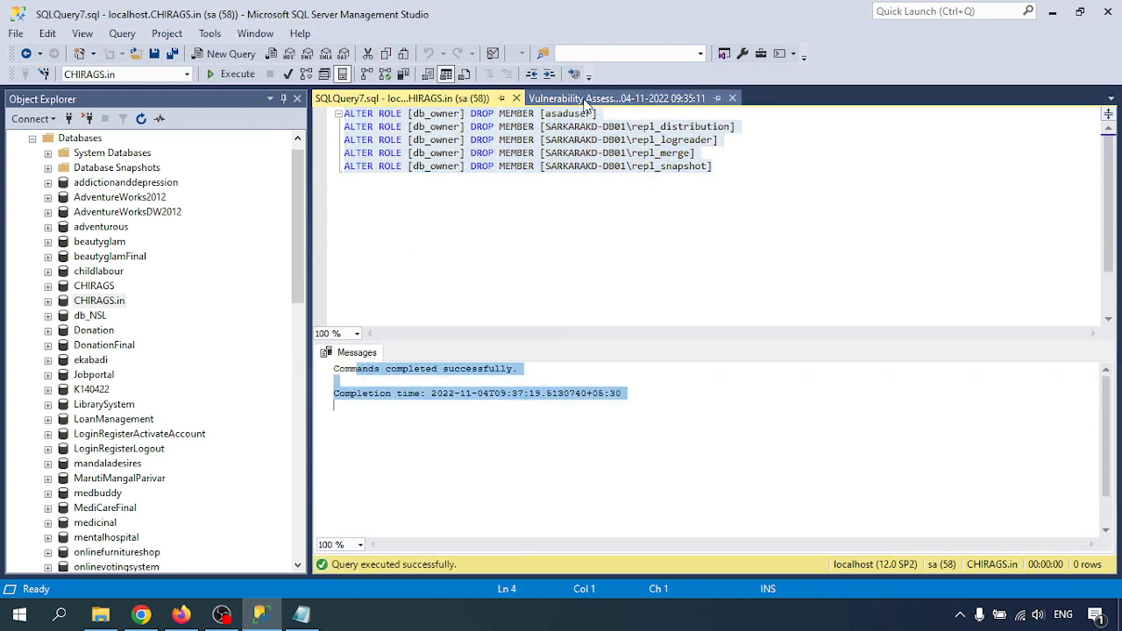
Return to the assessment results, close the VA2108 details, and examine the risk, status, description and impact of failed check VA2129
left_click(589, 99)
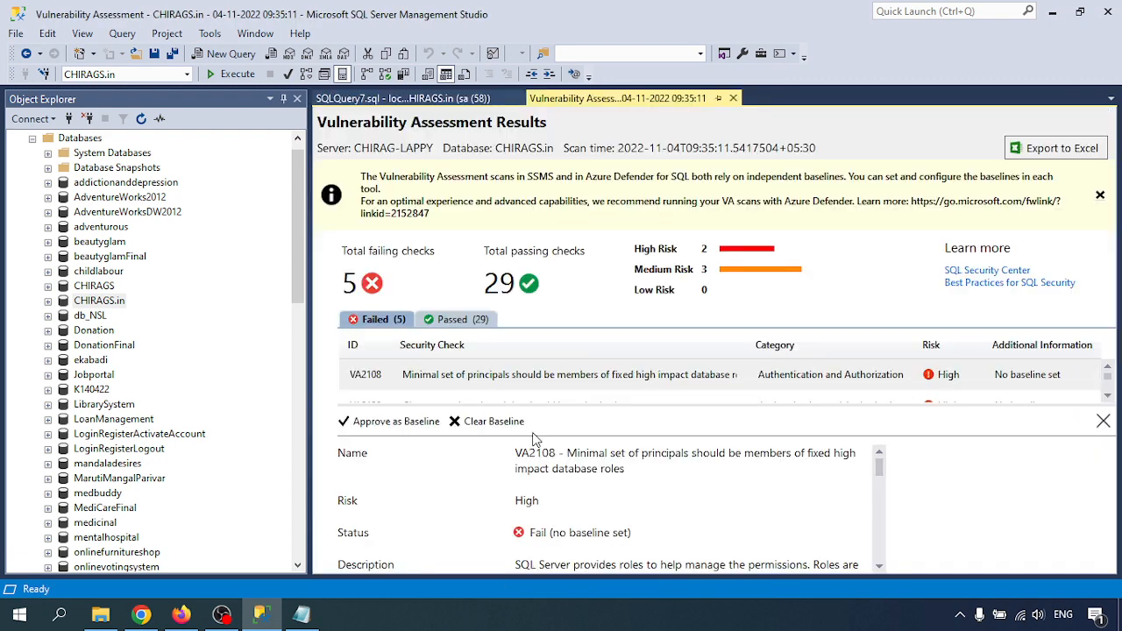
left_click(1102, 422)
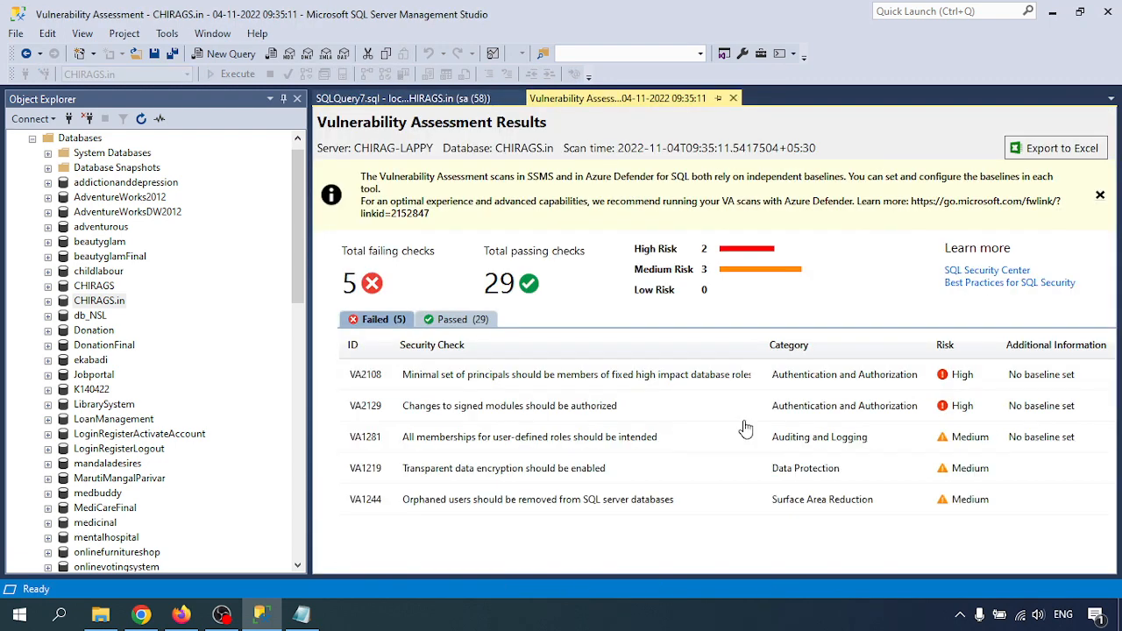
left_click(451, 409)
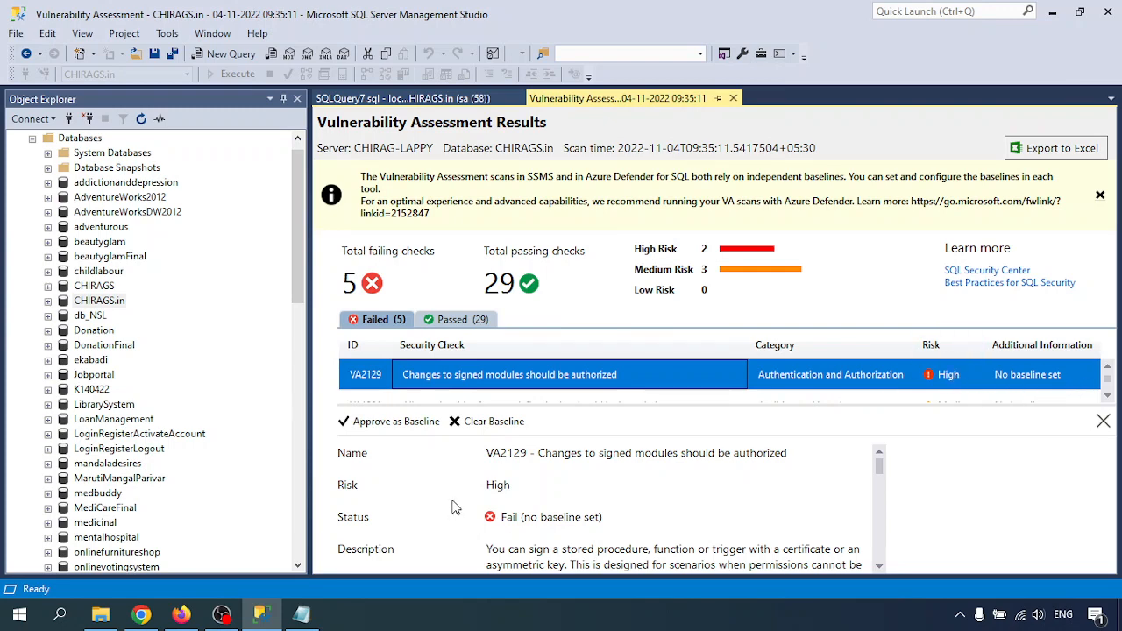
scroll(558, 520, "down", 3)
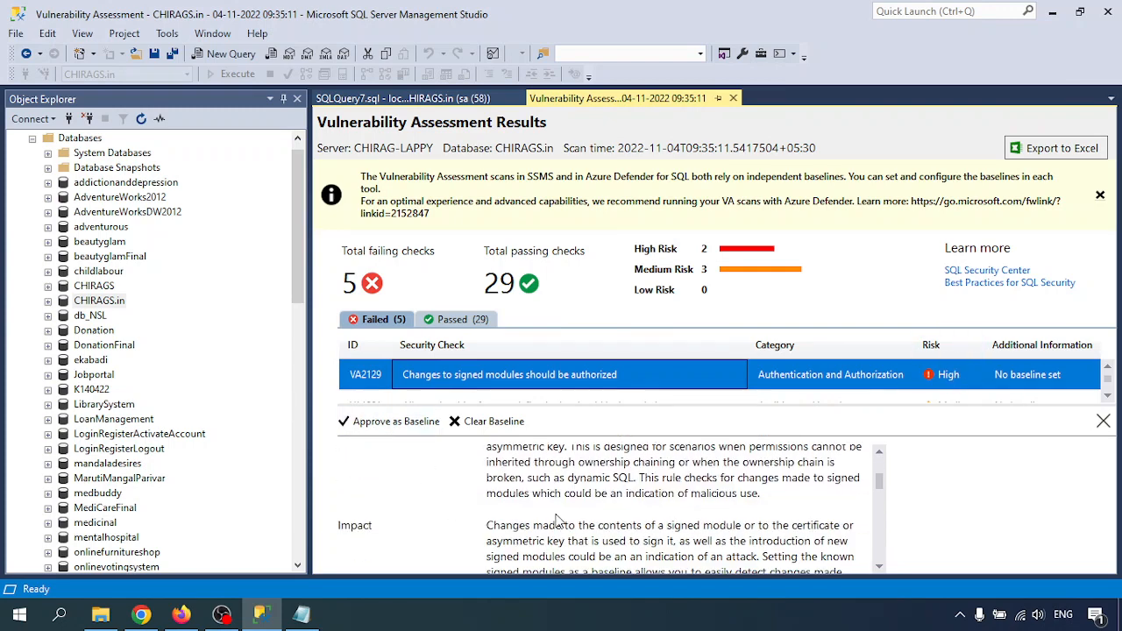
scroll(558, 519, "up", 2)
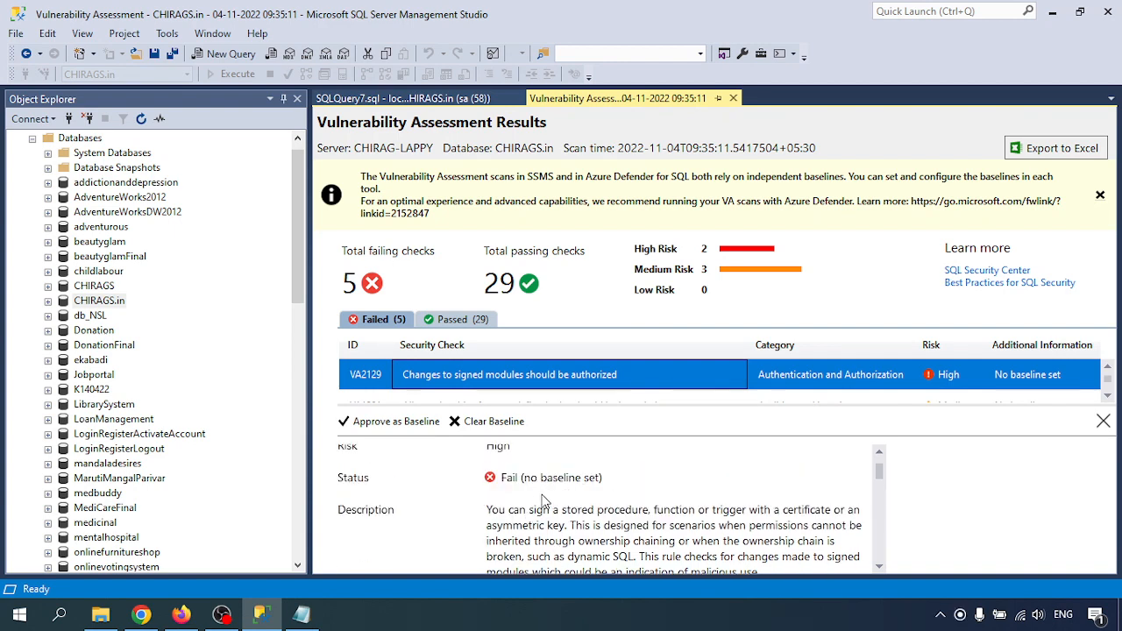
scroll(538, 502, "down", 1)
scroll(538, 503, "down", 1)
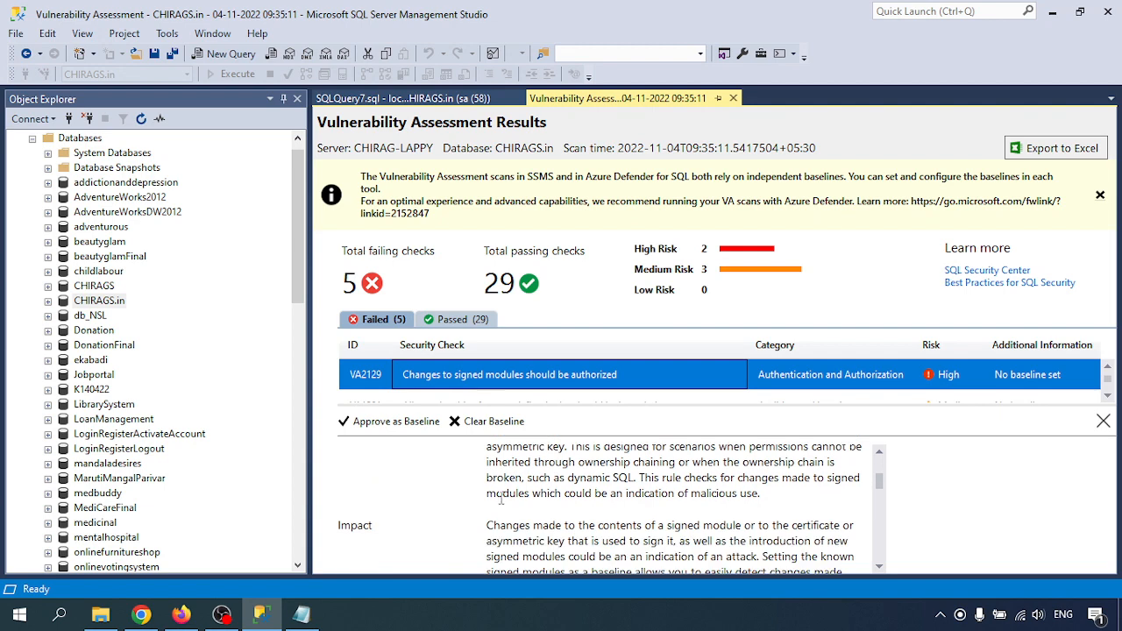
scroll(526, 500, "up", 2)
scroll(560, 486, "down", 5)
Open VA2129's rule query in a query editor window, run it against CHIRAGS.in, and close the query
left_click(522, 562)
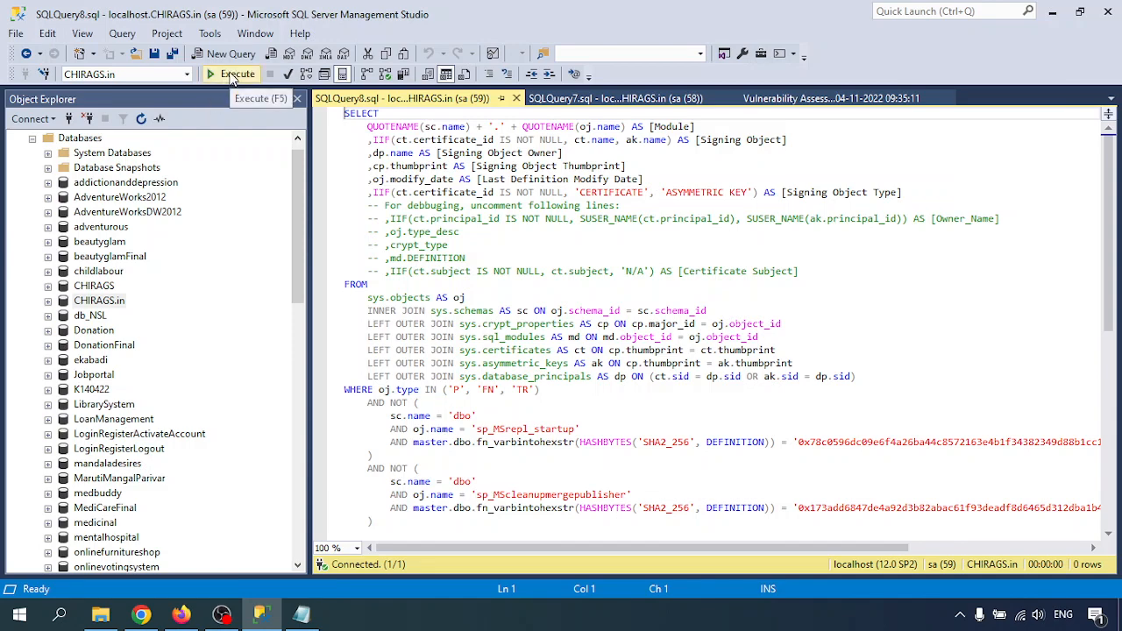
left_click(232, 75)
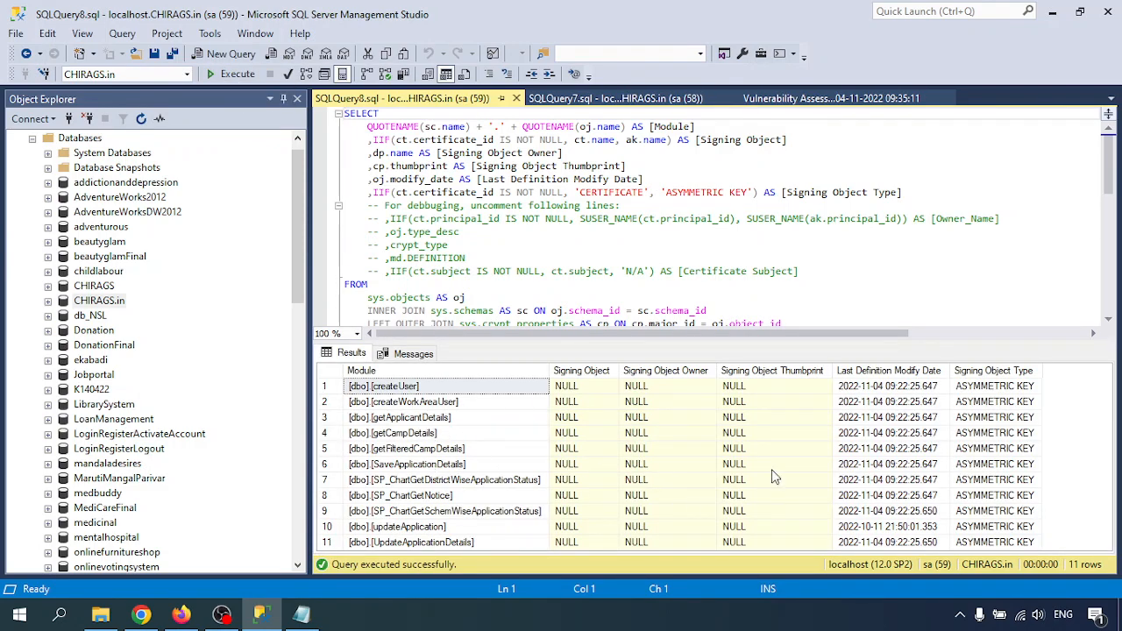
middle_click(390, 100)
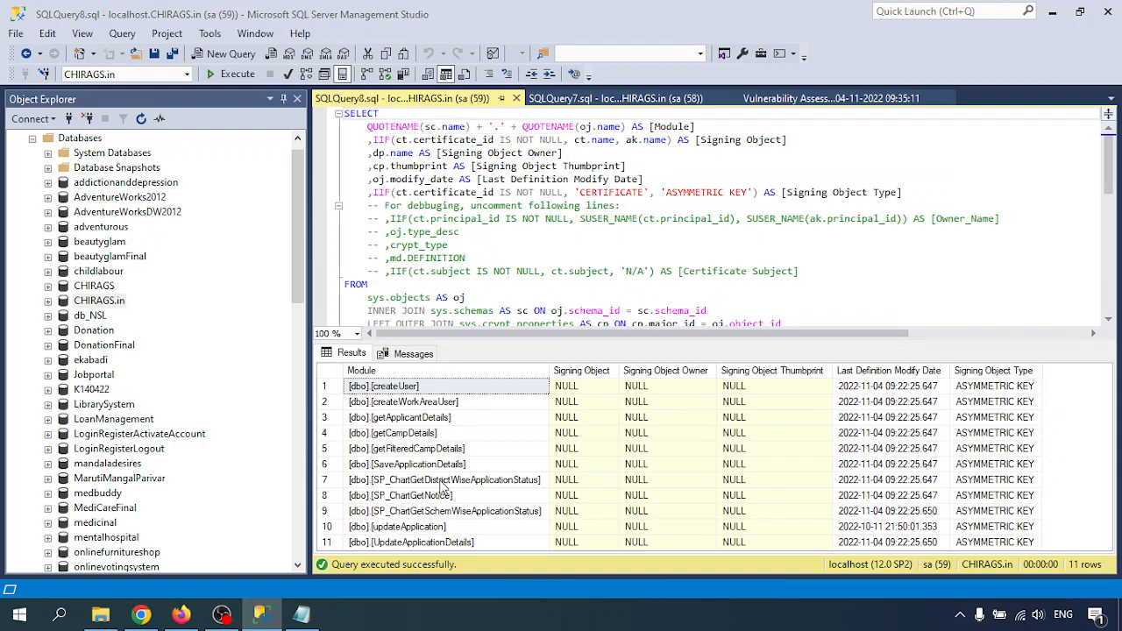
Examine VA2129's actual result, including the listed modules, and its remediation advice
scroll(578, 503, "down", 5)
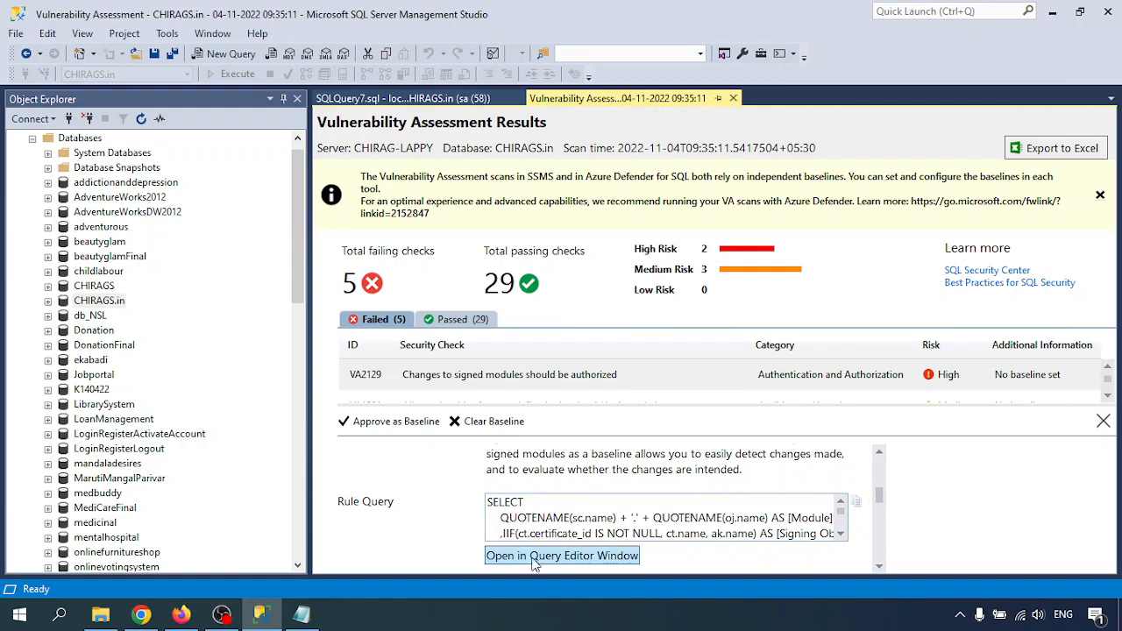
scroll(527, 524, "down", 3)
scroll(529, 521, "up", 6)
scroll(530, 518, "up", 3)
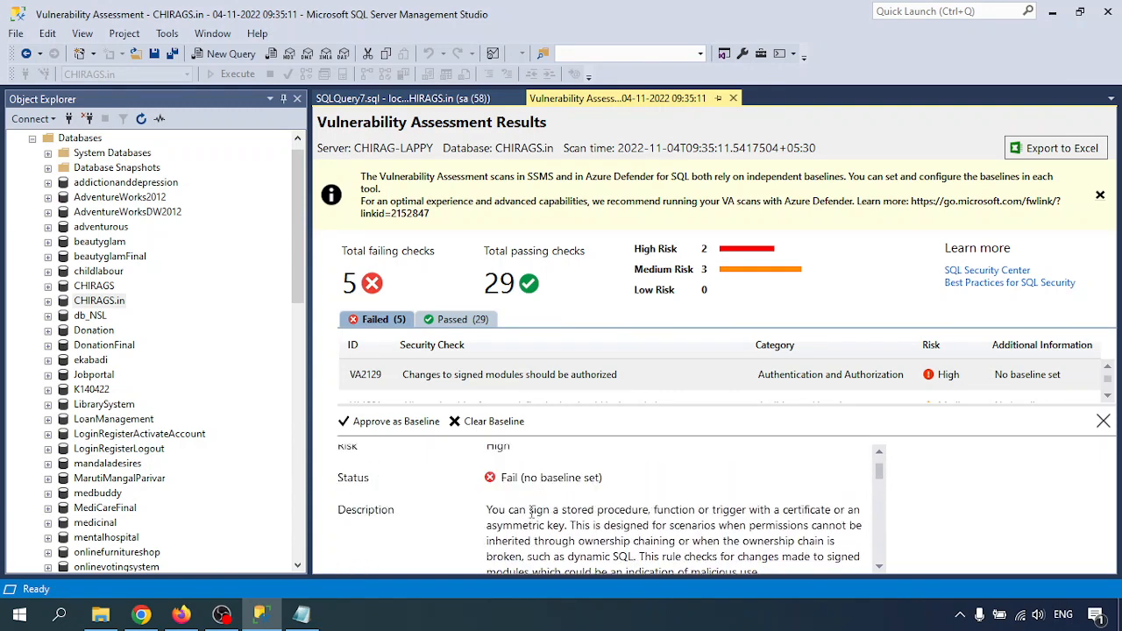
scroll(491, 524, "down", 10)
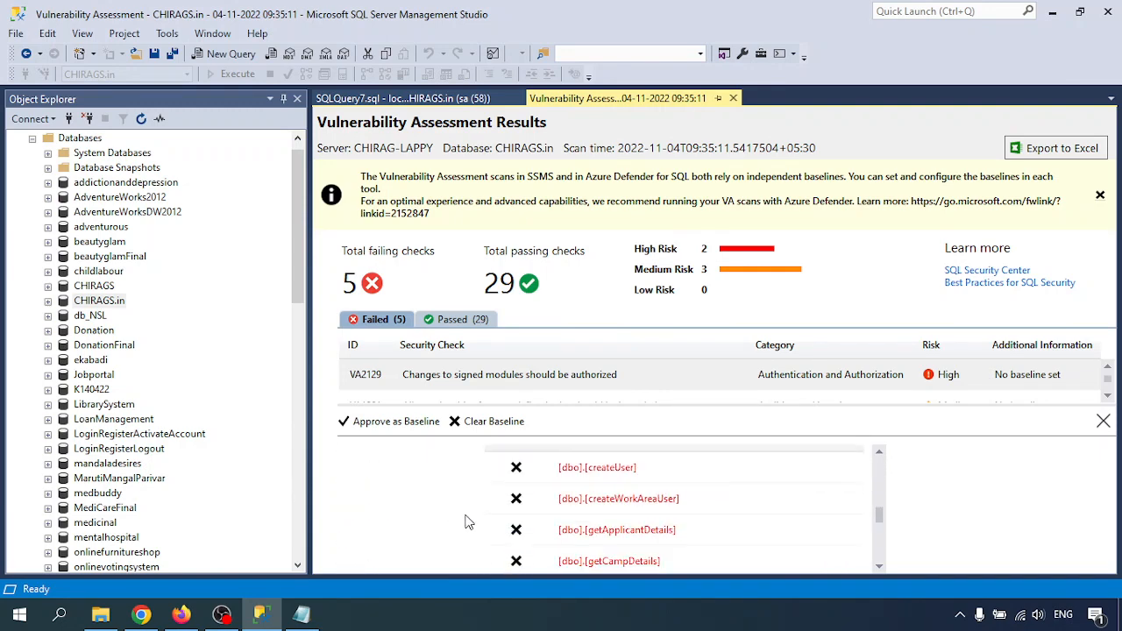
scroll(466, 523, "up", 1)
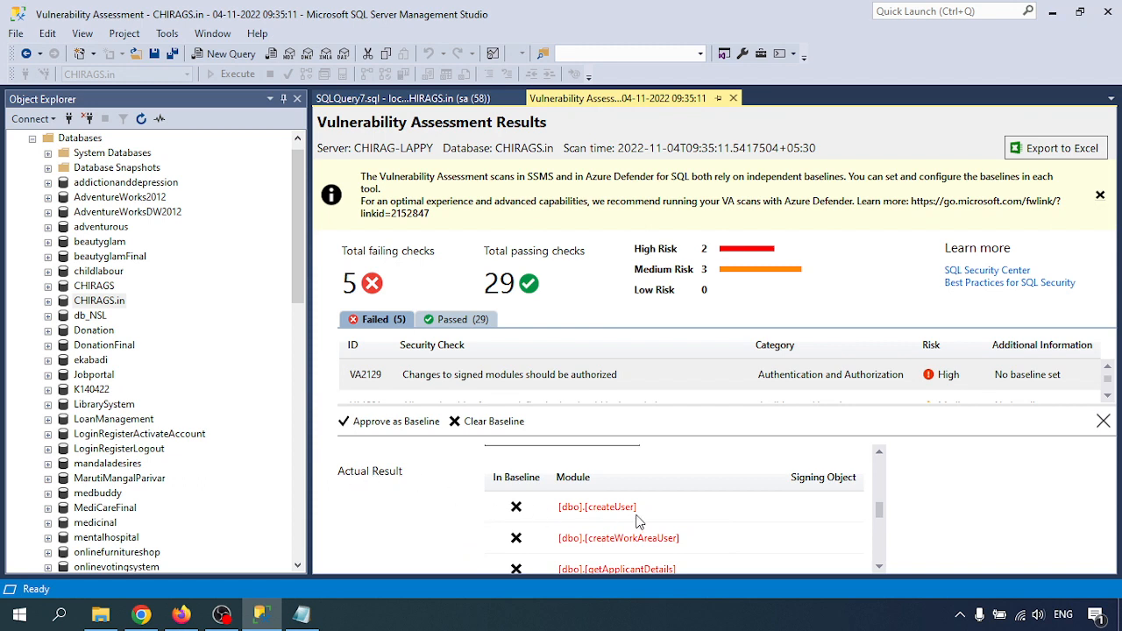
scroll(445, 521, "down", 3)
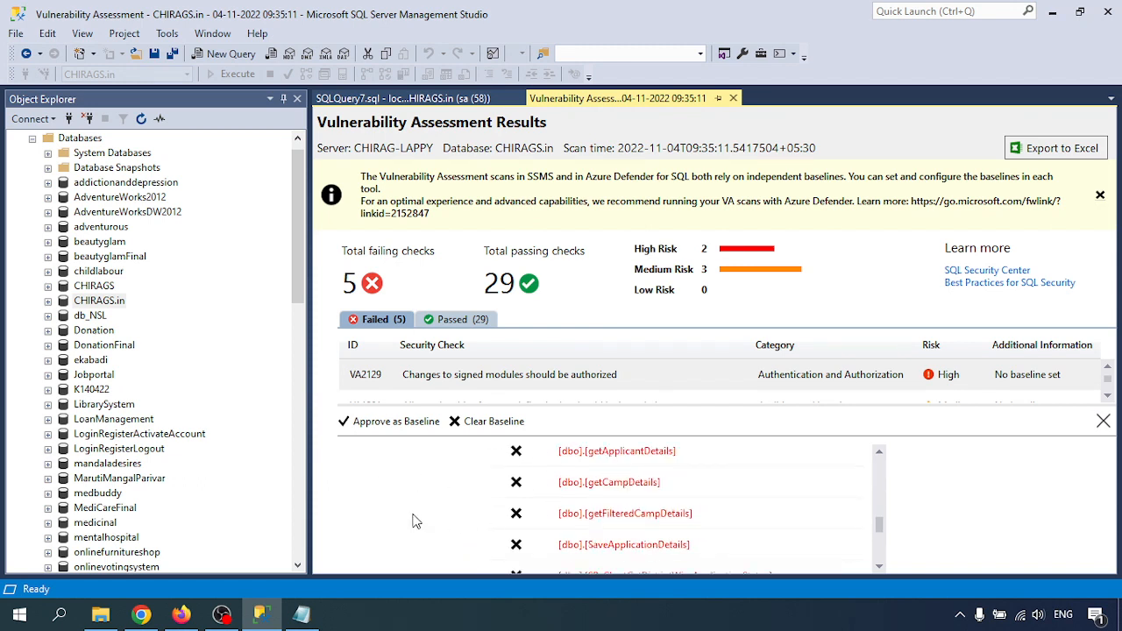
scroll(491, 509, "up", 2)
scroll(474, 503, "up", 3)
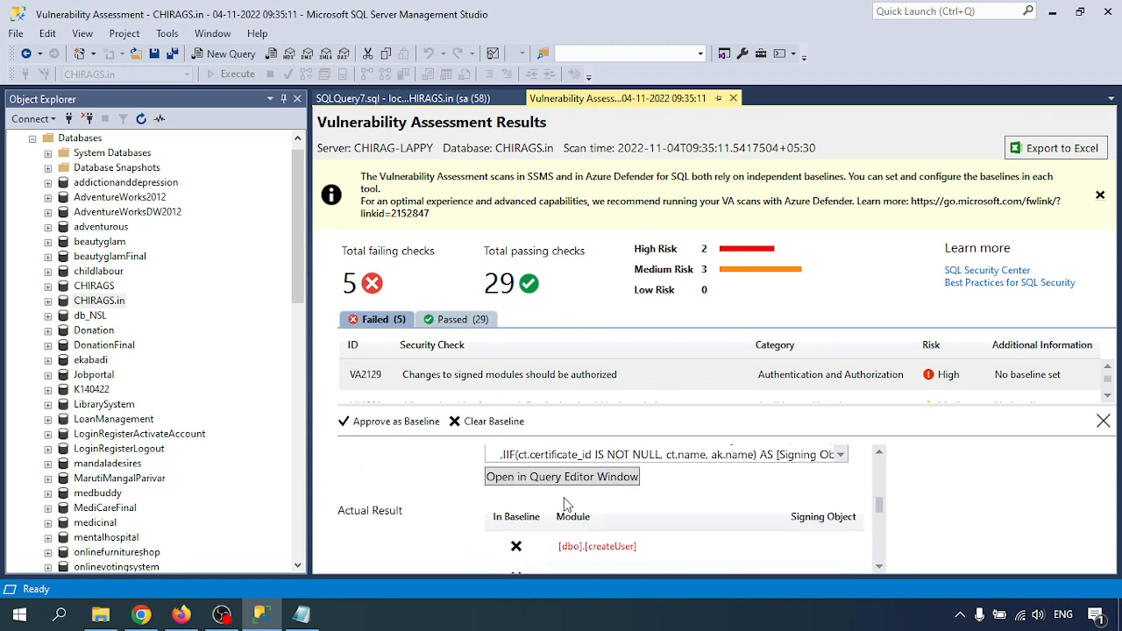
scroll(466, 518, "down", 5)
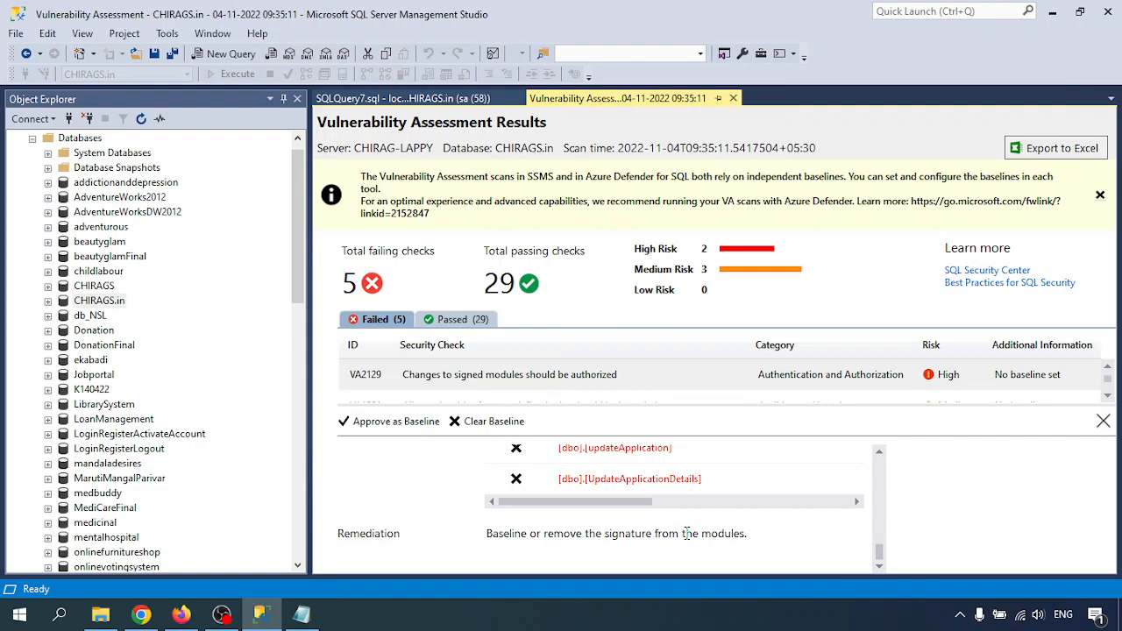
Approve the current VA2129 result as the baseline for CHIRAGS.in
left_click(399, 422)
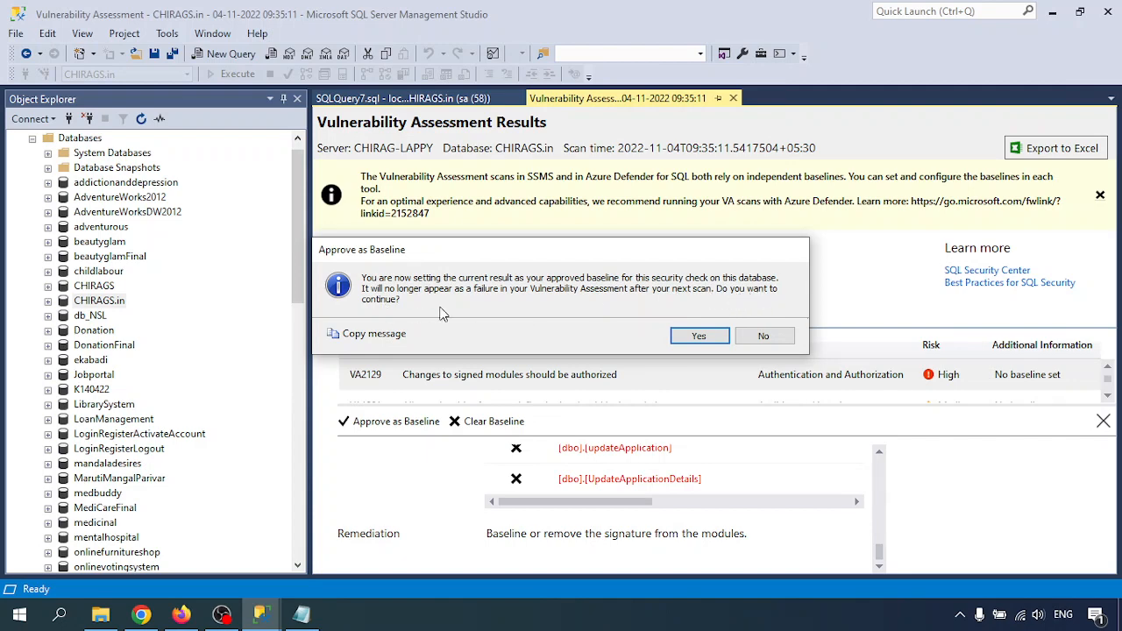
left_click(706, 344)
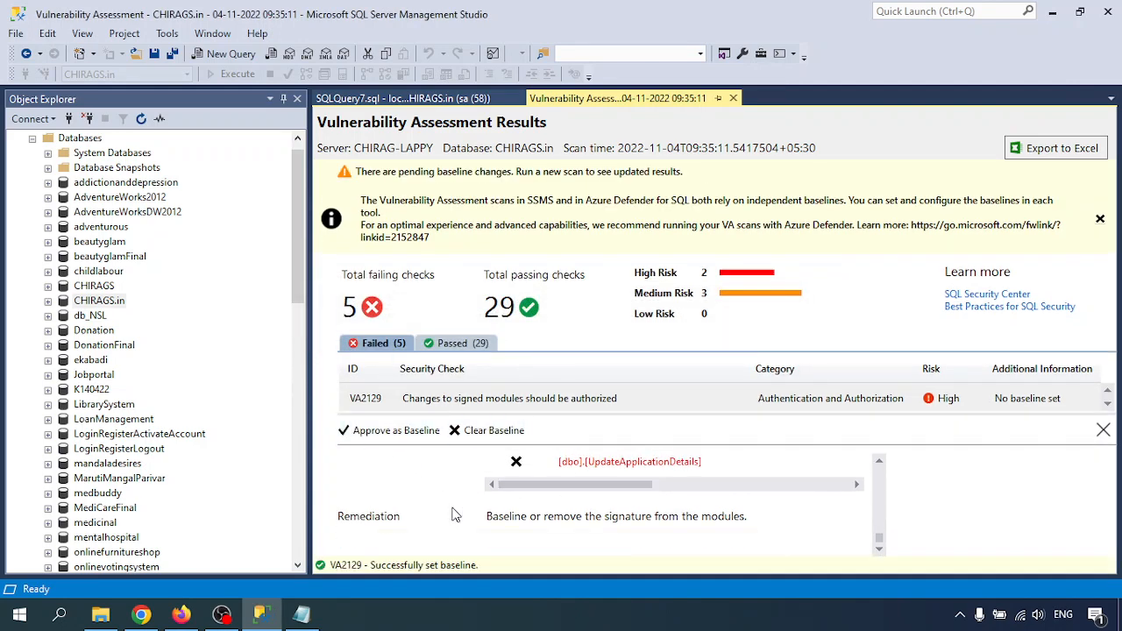
scroll(448, 504, "up", 3)
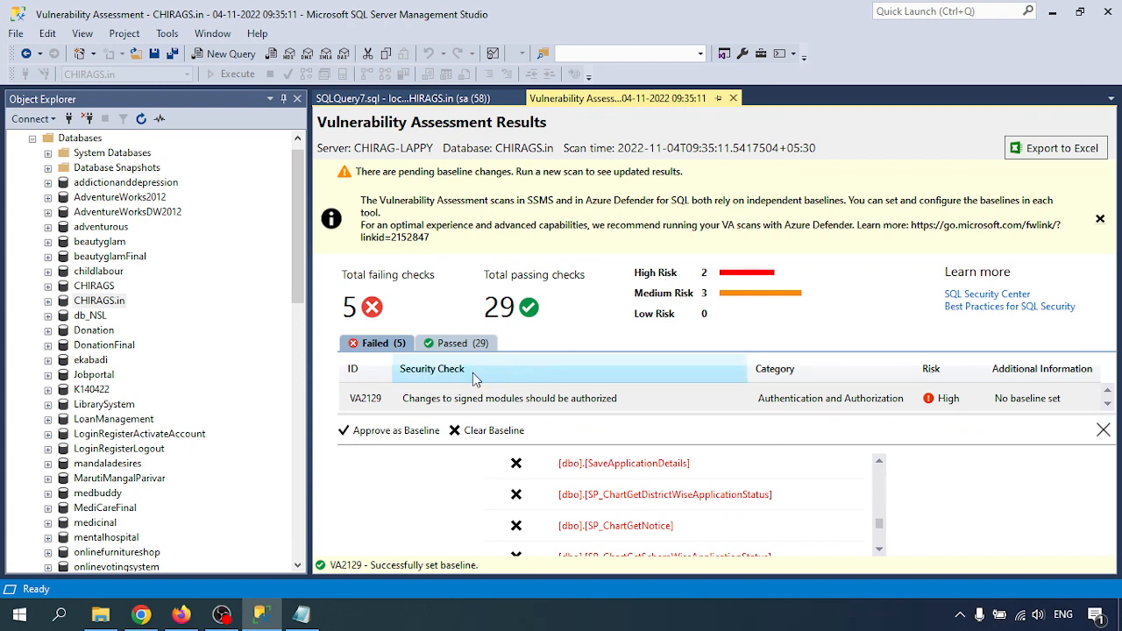
Browse the remaining failed checks and examine the risk, status, description and impact of VA1281 on user-defined role memberships
left_click_drag(763, 416, 758, 468)
scroll(464, 437, "down", 1)
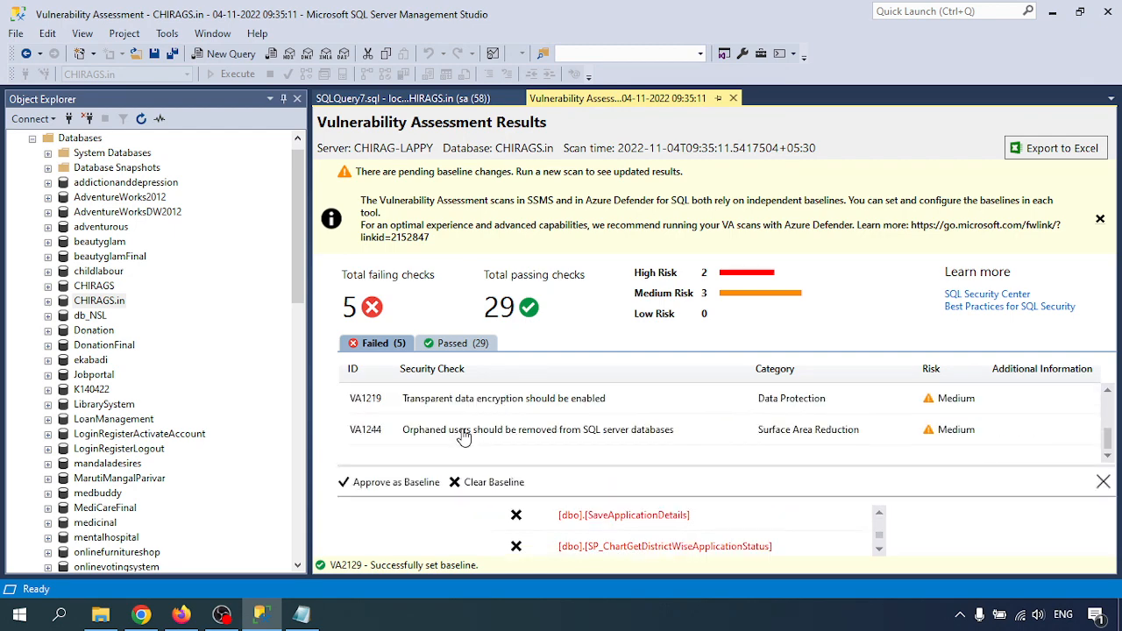
scroll(463, 437, "up", 1)
scroll(458, 426, "down", 1)
scroll(446, 415, "up", 2)
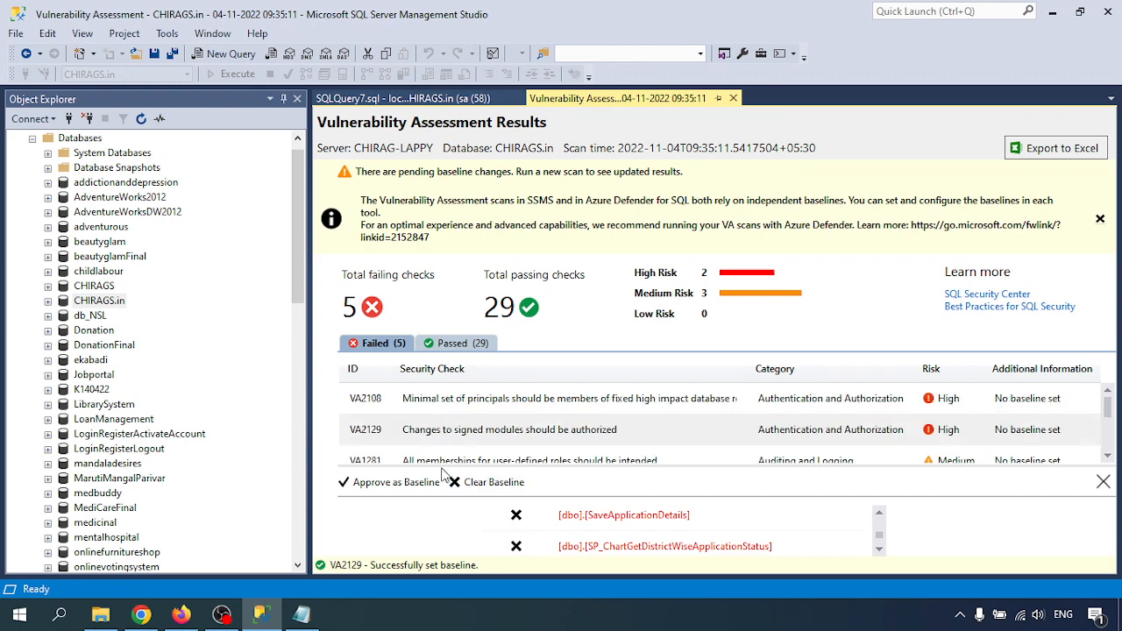
left_click(445, 461)
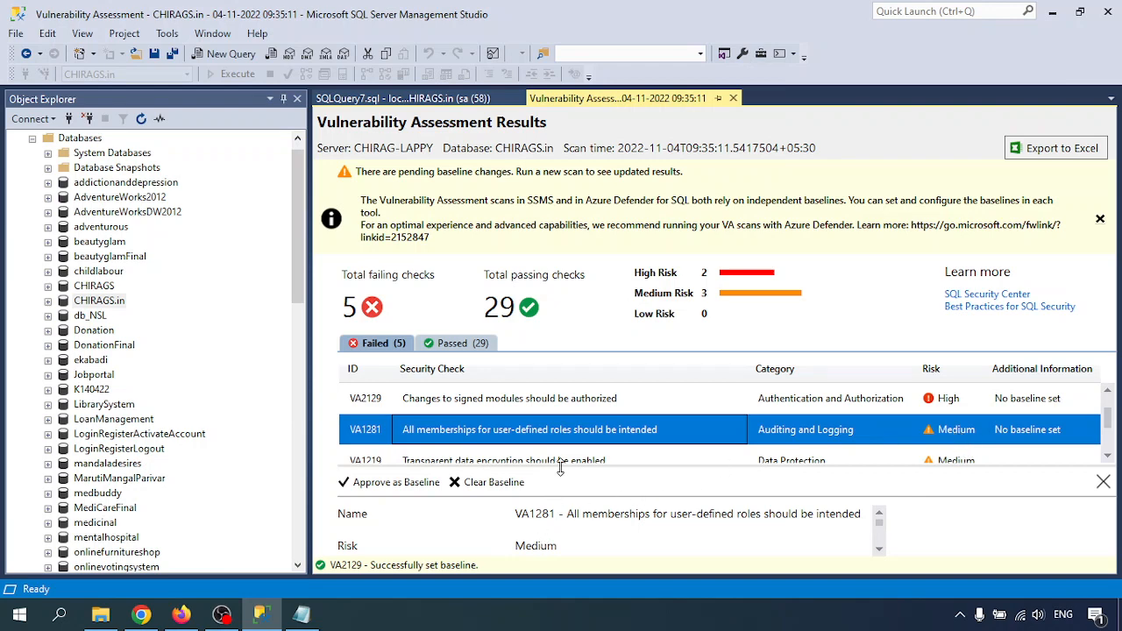
left_click_drag(562, 471, 565, 445)
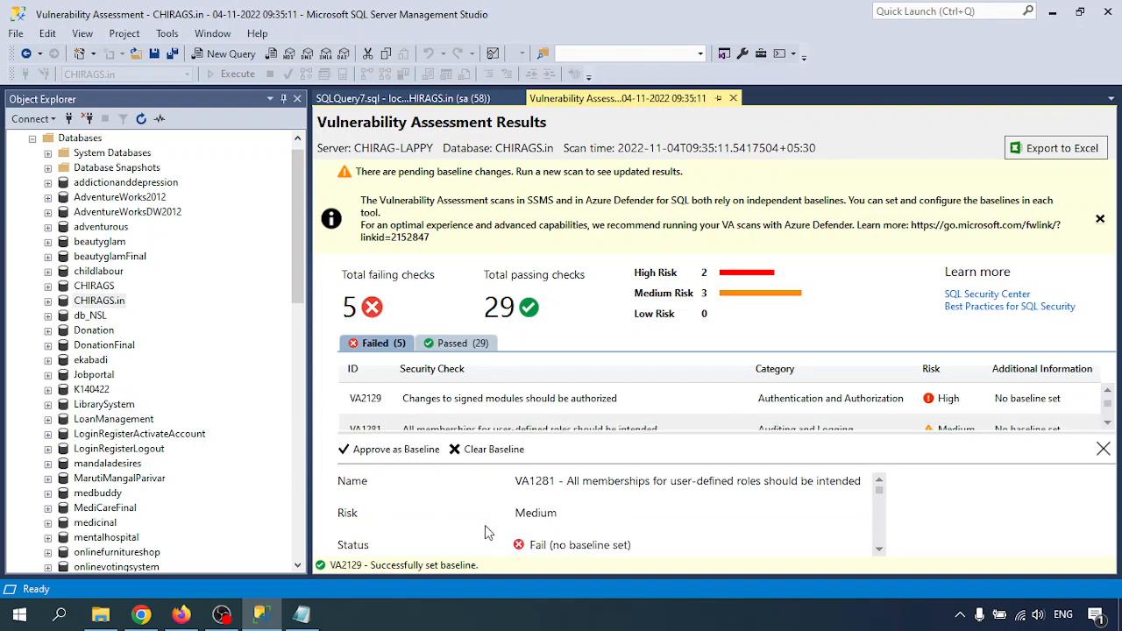
scroll(541, 500, "down", 1)
scroll(468, 529, "down", 1)
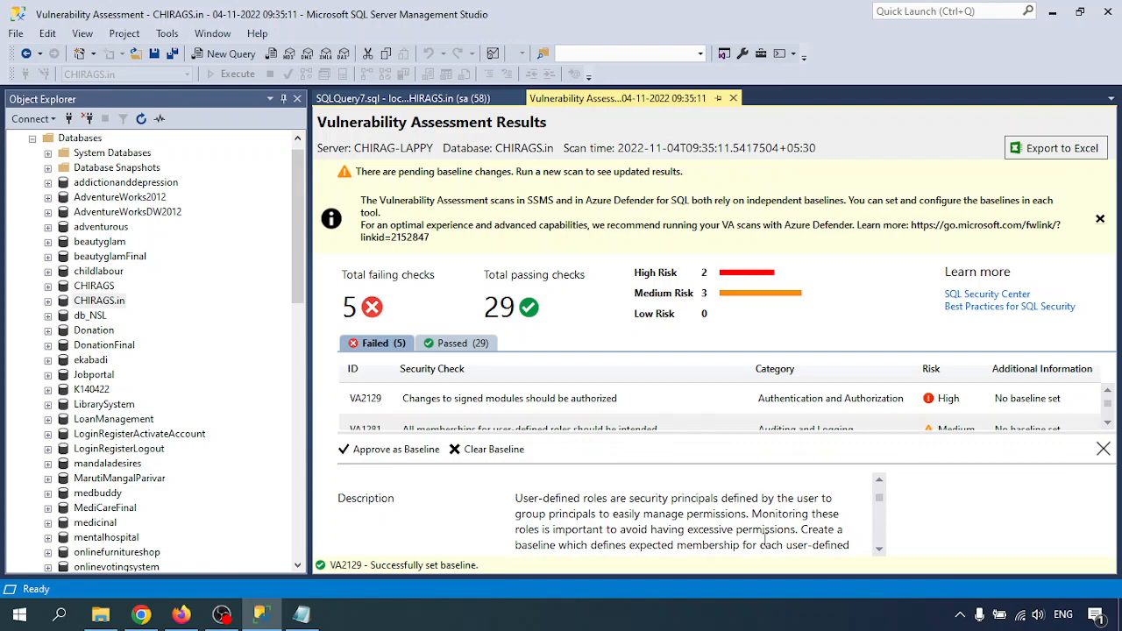
scroll(596, 535, "down", 5)
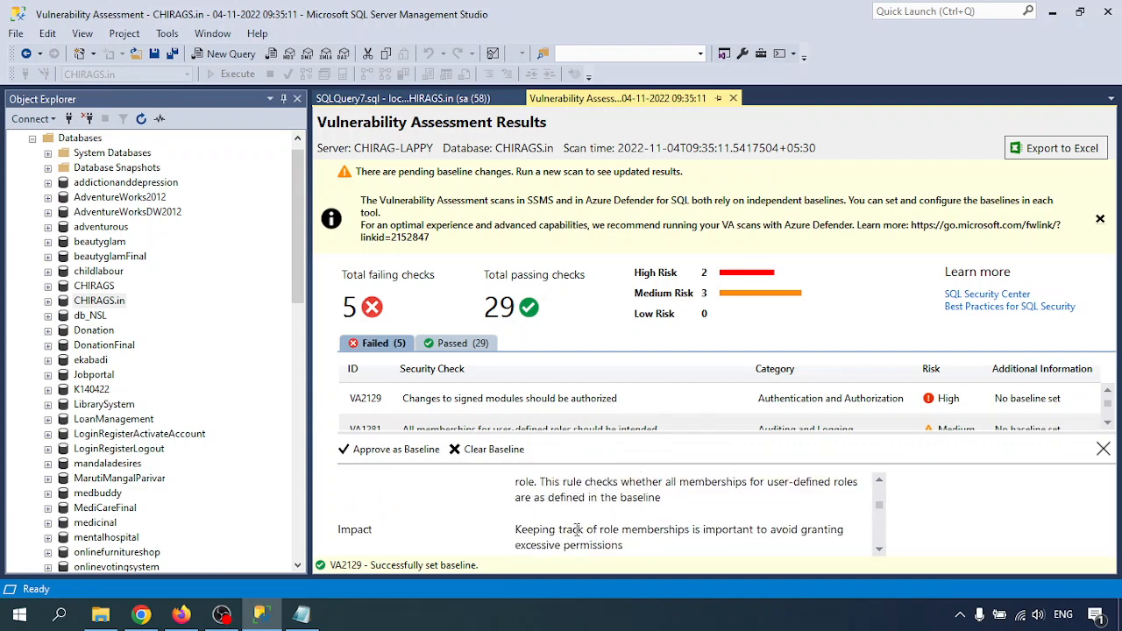
Open VA1281's rule query in a query editor window and run it to list the user-defined role members
left_click(561, 553)
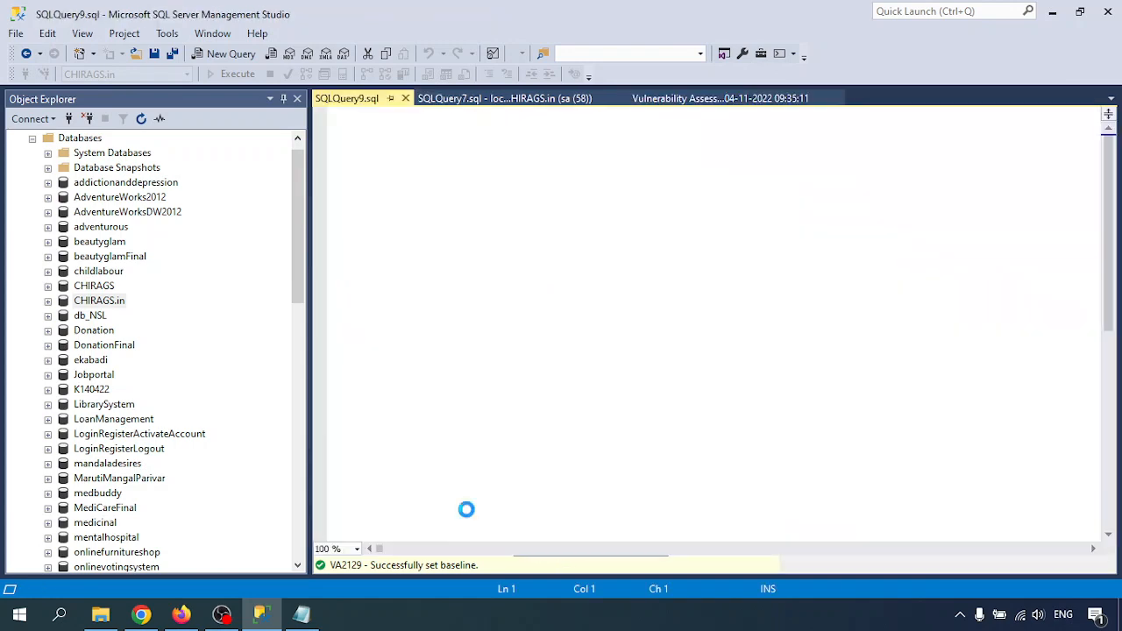
left_click(235, 75)
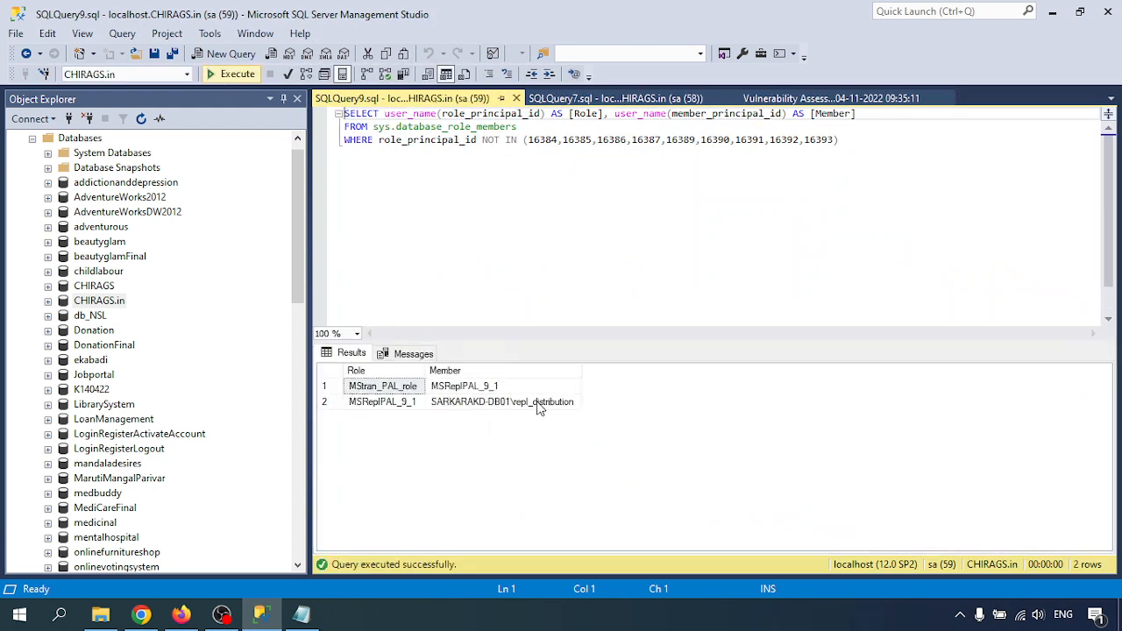
left_click(616, 99)
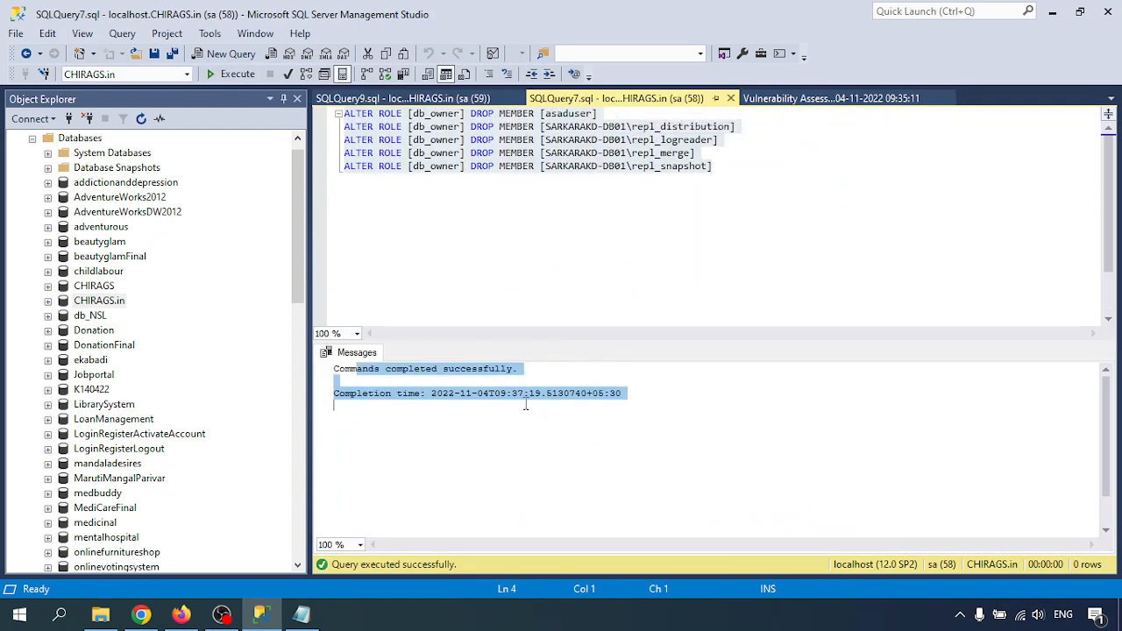
Close both open query windows and open VA1281's remediation script in a query editor window
key("ctrl+F4")
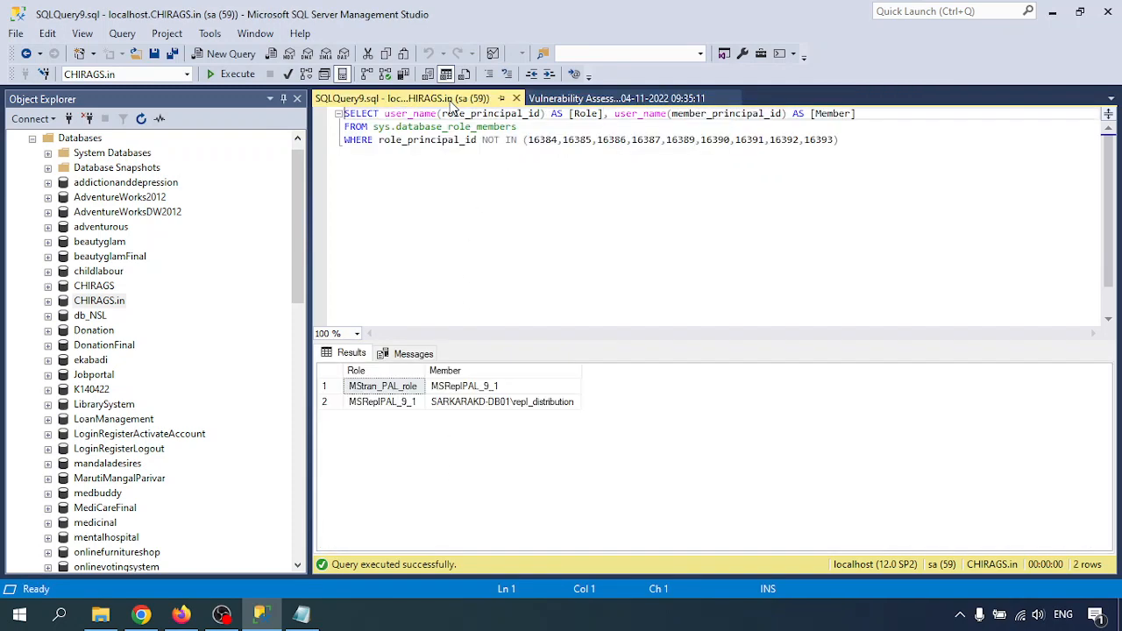
key("ctrl+F4")
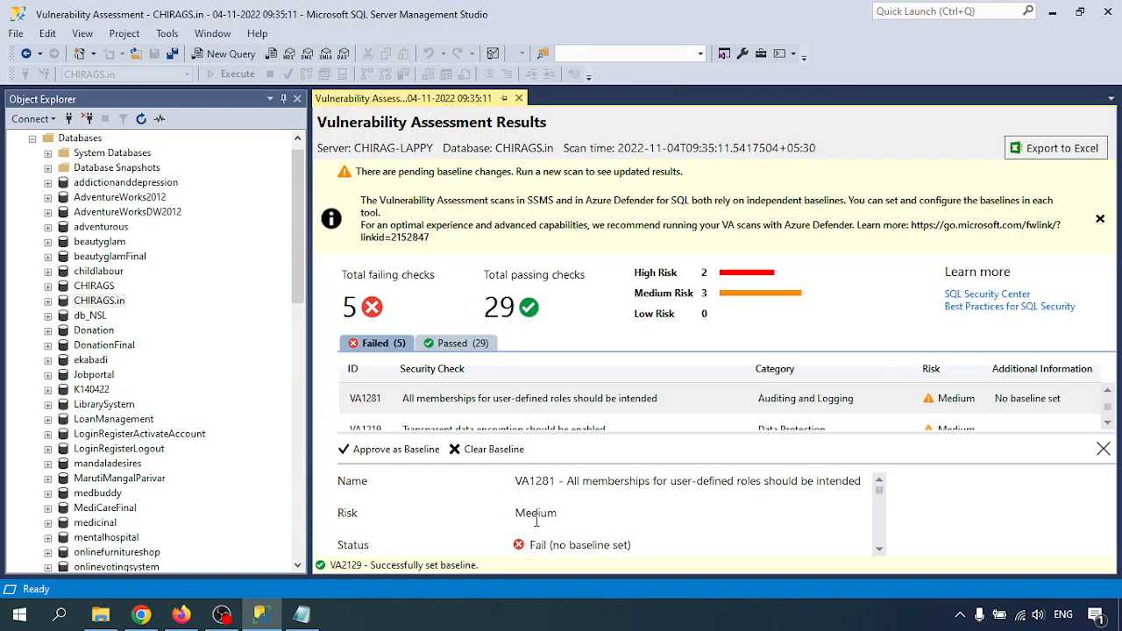
scroll(542, 517, "down", 5)
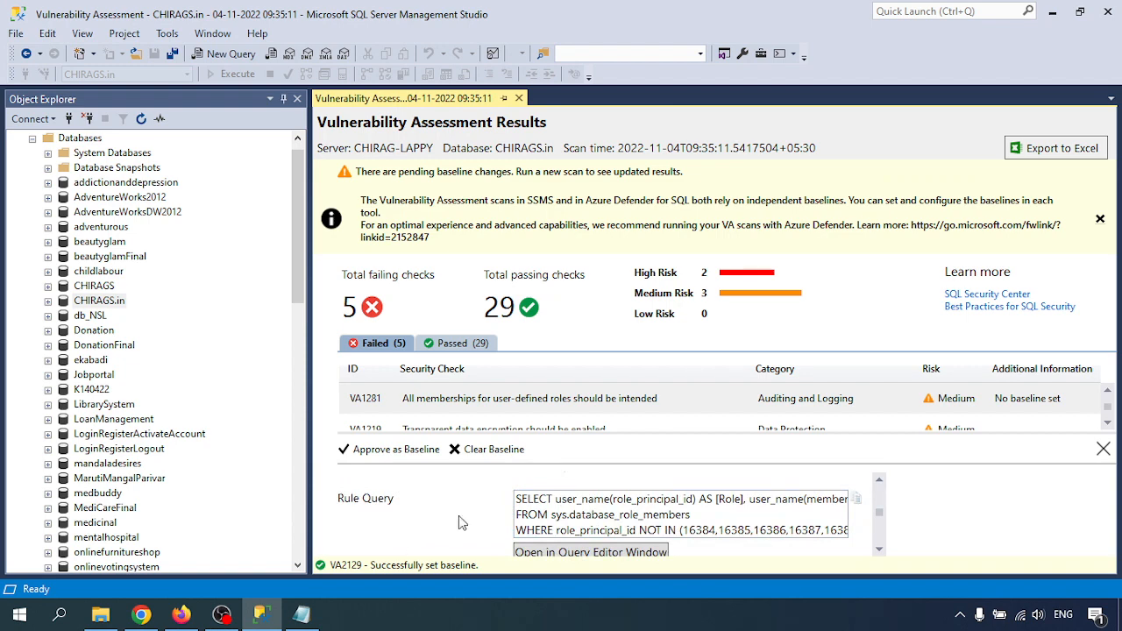
scroll(459, 518, "down", 6)
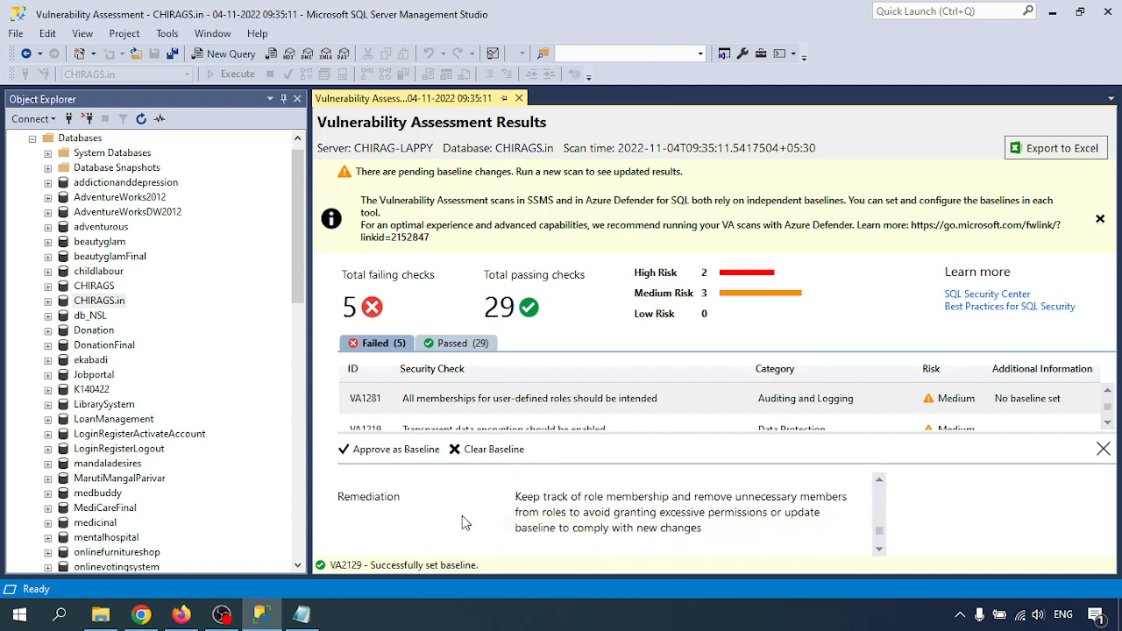
scroll(465, 517, "down", 2)
left_click(566, 537)
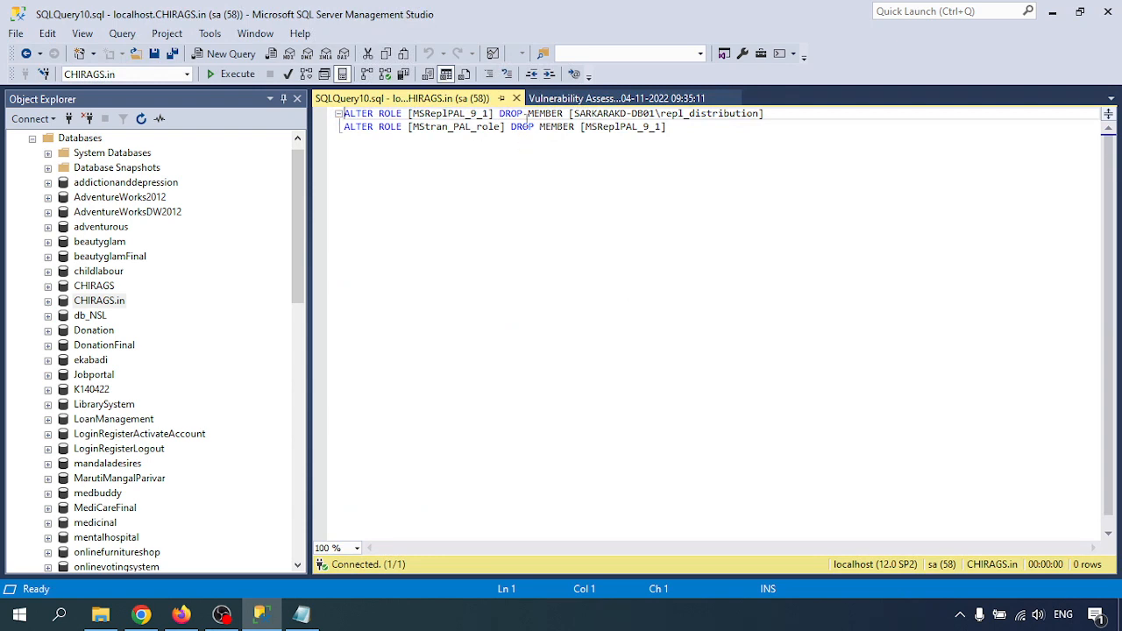
Run the script dropping repl_distribution from MSReplPAL_9_1 and MSReplPAL_9_1 from MStran_PAL_role, and close its query window
left_click_drag(513, 114, 678, 114)
left_click(548, 181)
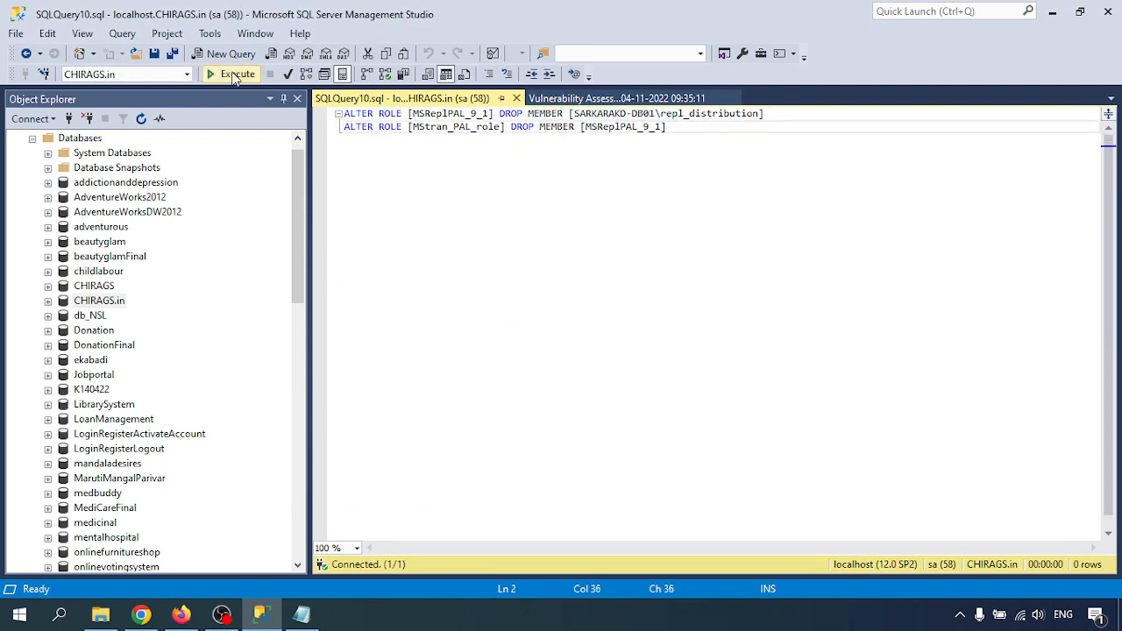
left_click(235, 76)
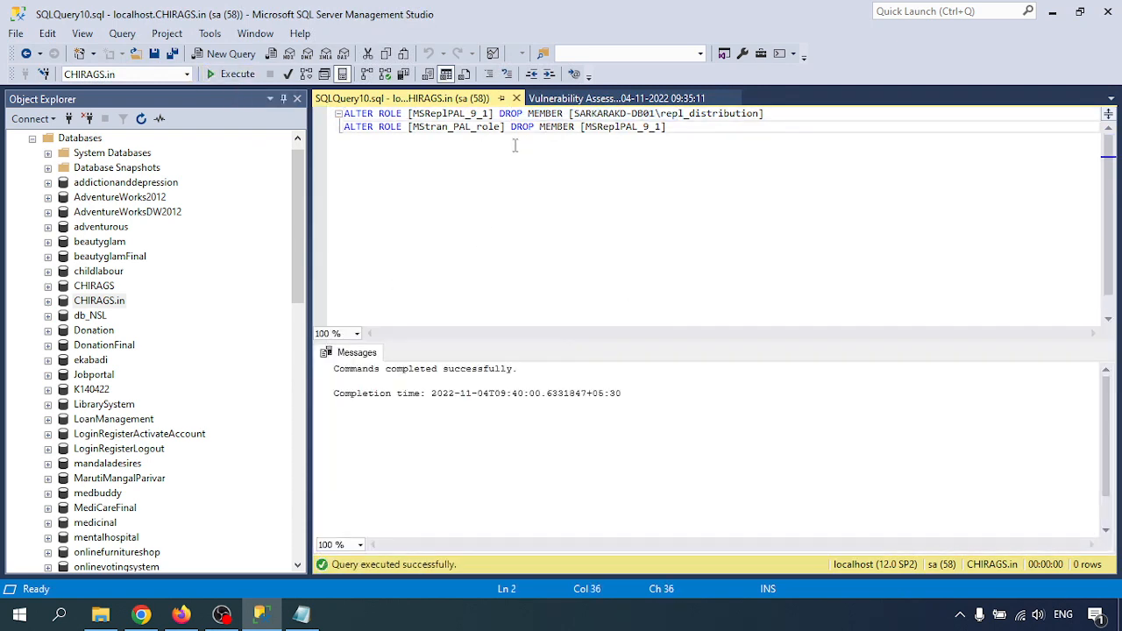
left_click(577, 98)
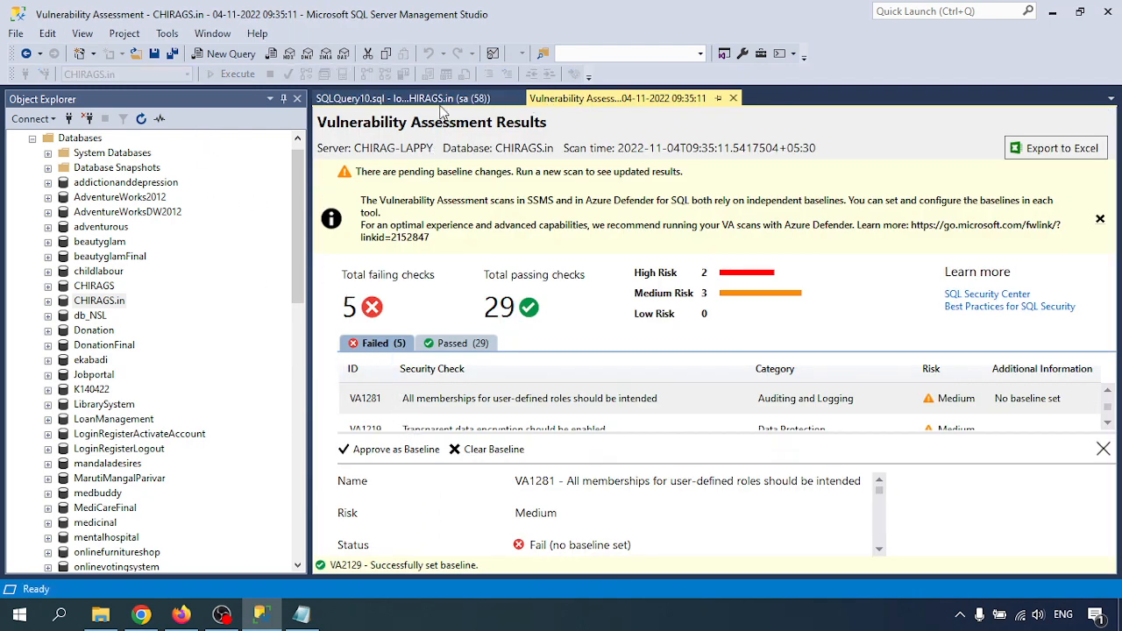
middle_click(434, 101)
Display the details of failed check VA1219 on transparent data encryption and examine its name
scroll(404, 400, "down", 2)
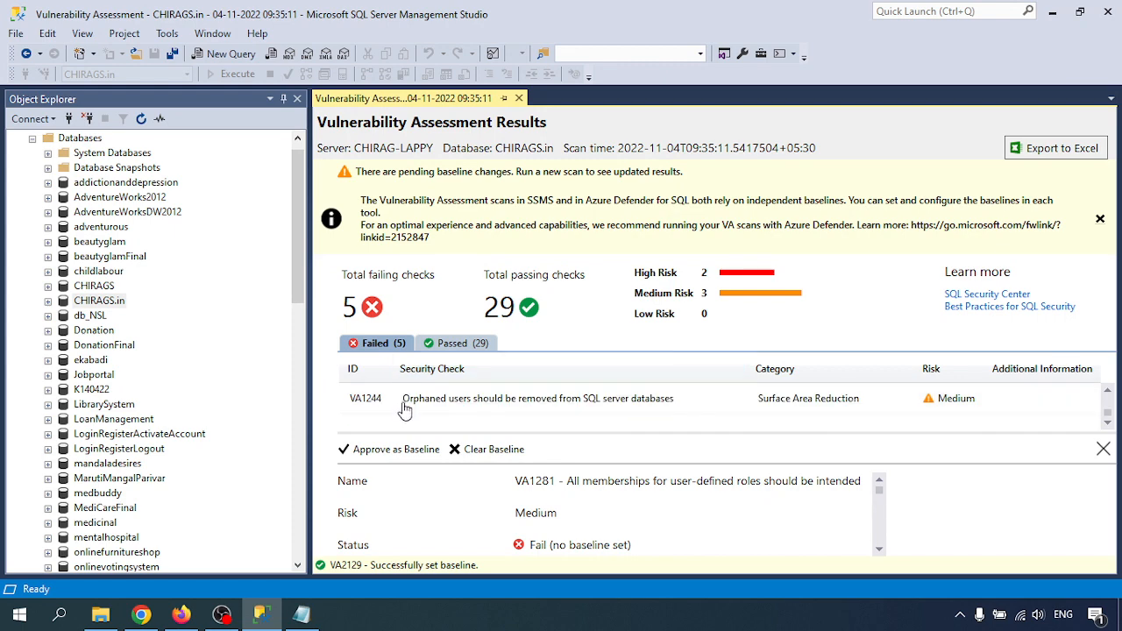
scroll(436, 421, "up", 1)
left_click(1108, 391)
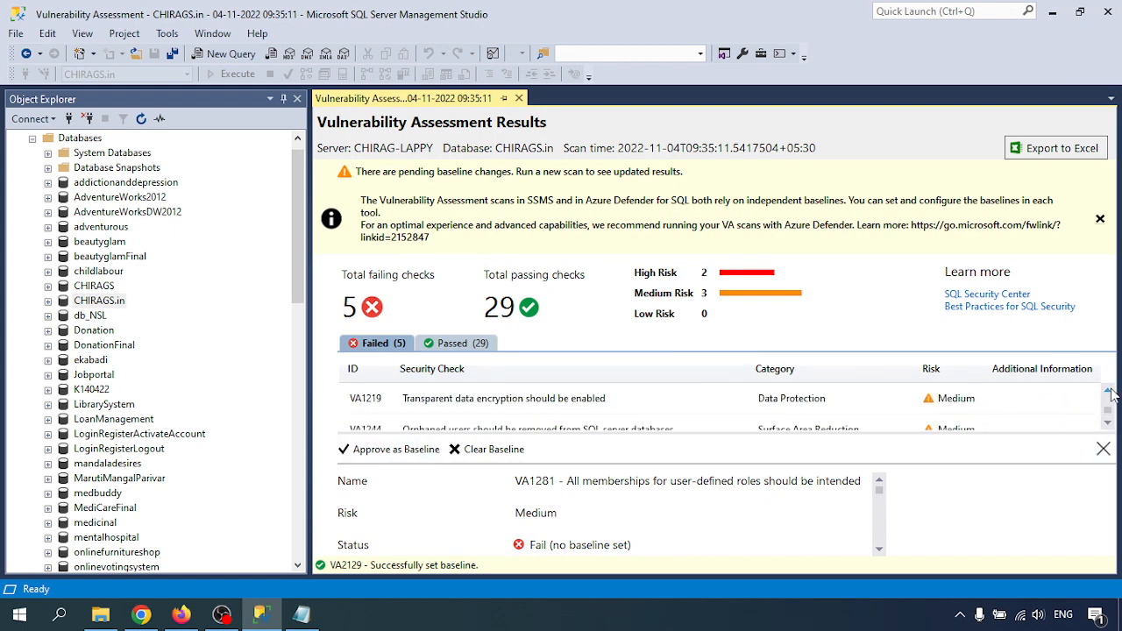
left_click(439, 403)
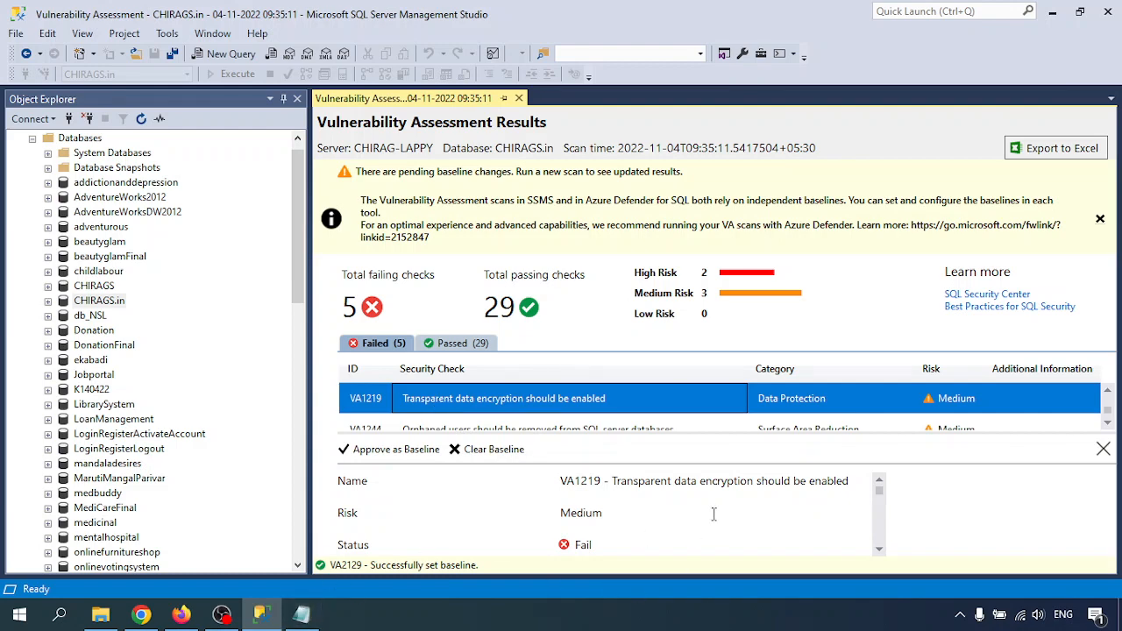
left_click_drag(613, 481, 757, 484)
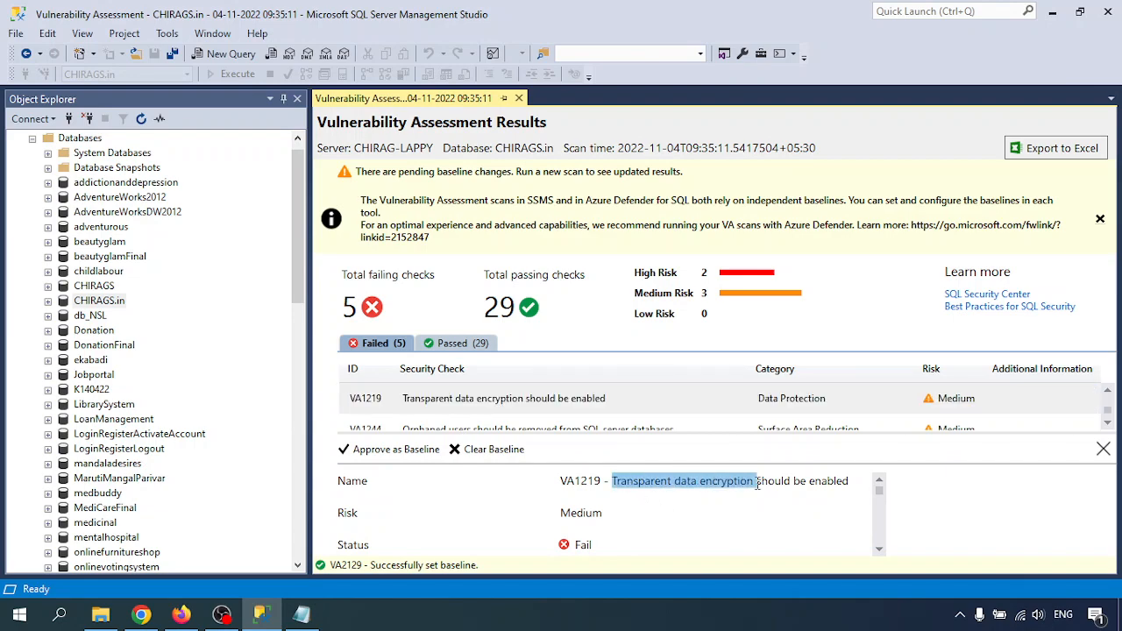
Switch to the Notepad notes, extend the TDE heading with "(Transparent Data Encryption)" and save the file
left_click(301, 615)
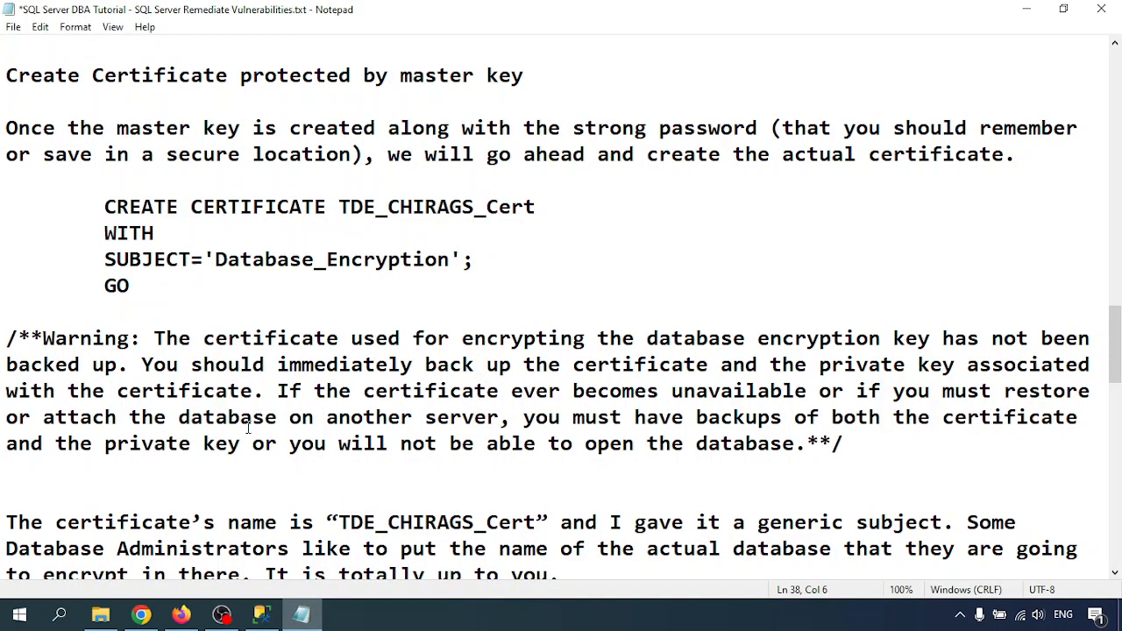
scroll(186, 216, "up", 6)
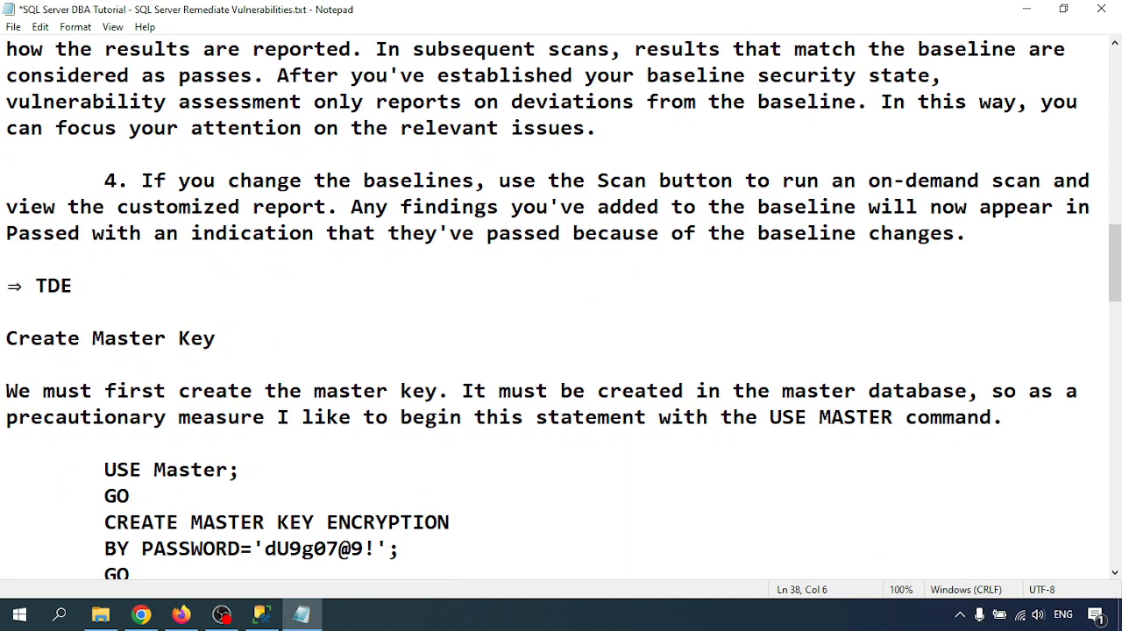
type("()")
type("Transparent data encryption")
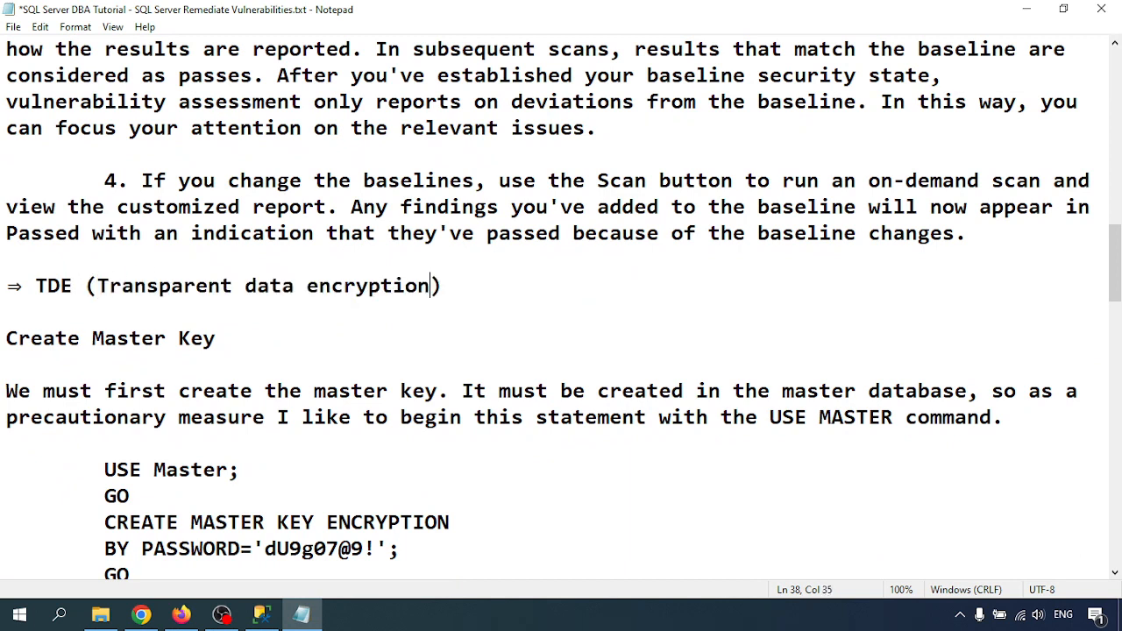
left_click_drag(256, 286, 246, 285)
type("D")
left_click_drag(320, 285, 307, 286)
type("E")
key("ctrl+s")
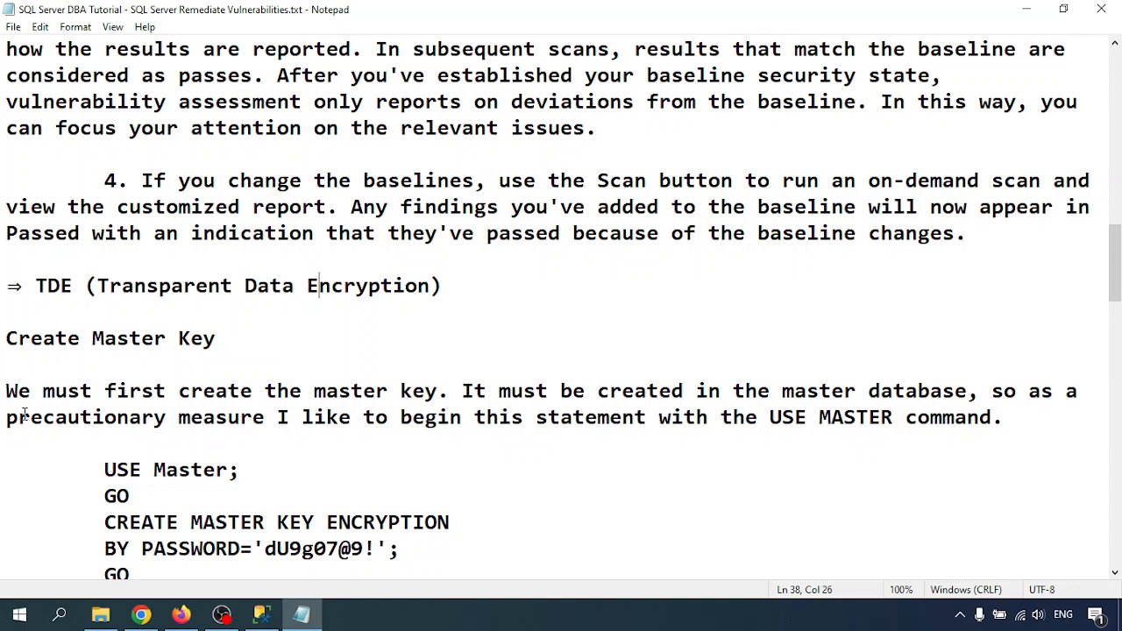
Copy the notes' master key script, including its encryption password, into a new SQL Server Management Studio query and try to run it against master
left_click_drag(8, 422, 168, 422)
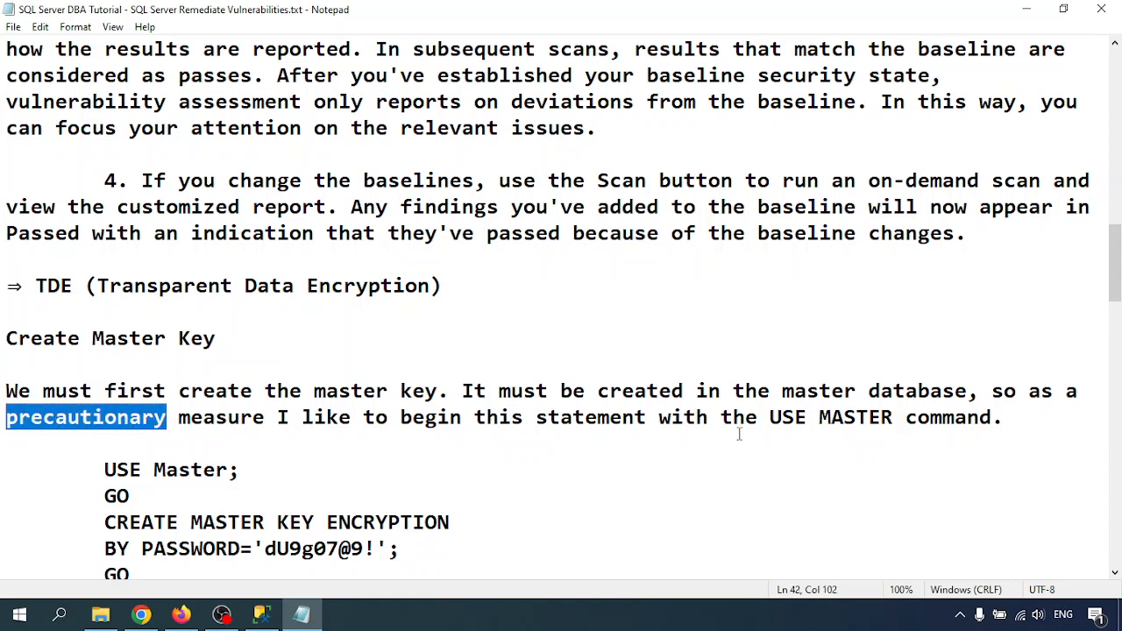
scroll(432, 453, "down", 2)
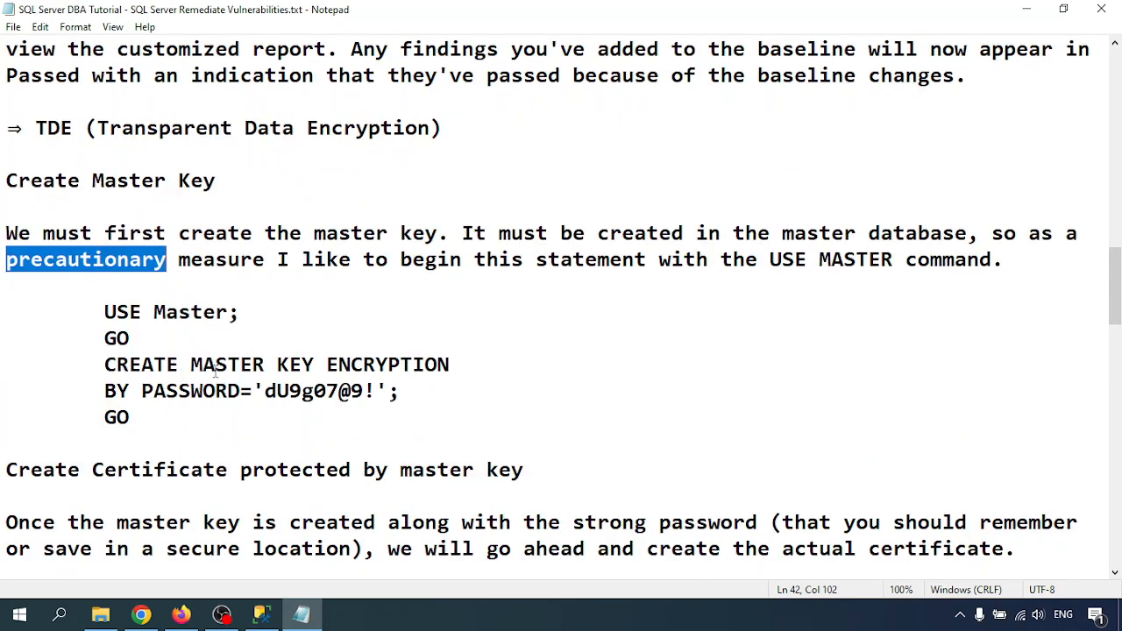
left_click_drag(105, 313, 162, 413)
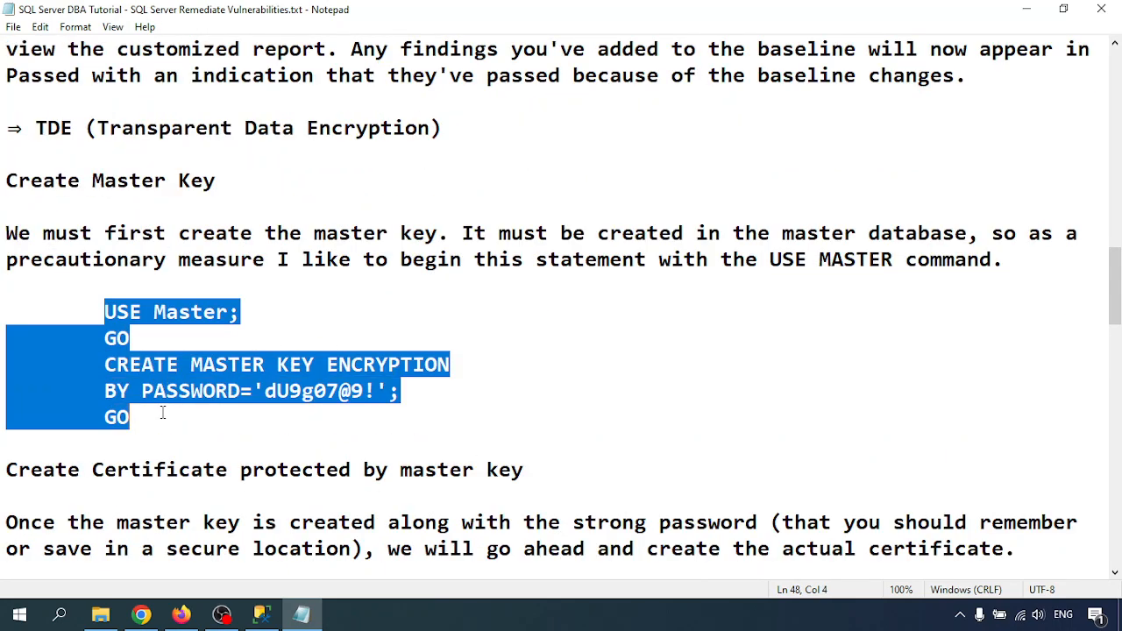
left_click(260, 614)
left_click(226, 54)
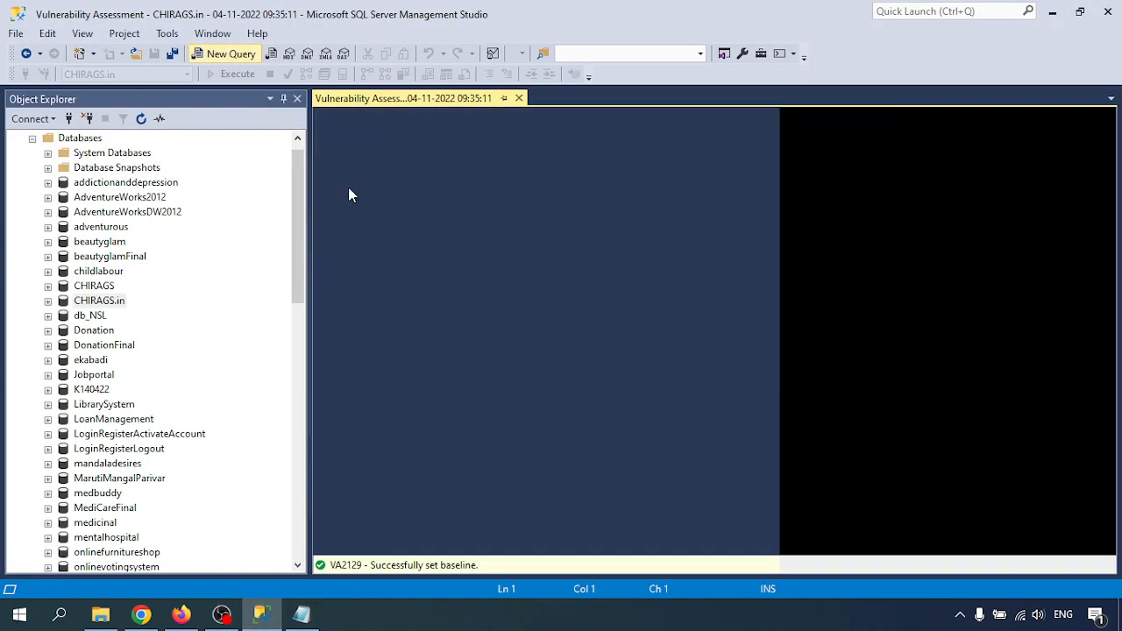
key("ctrl+v")
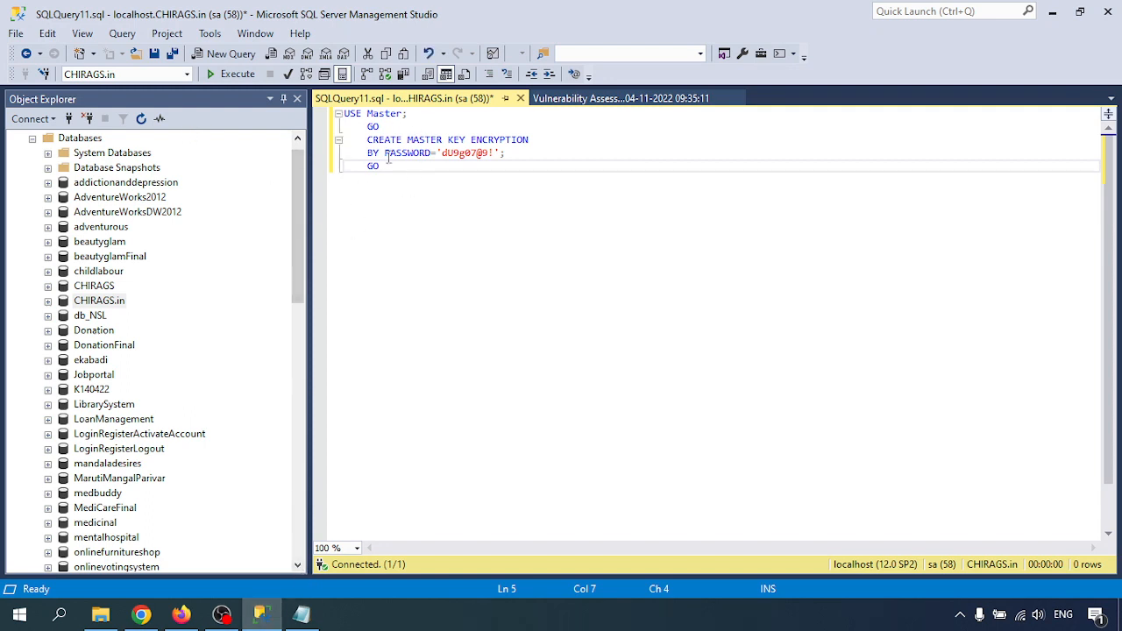
left_click(232, 74)
left_click_drag(423, 379, 861, 391)
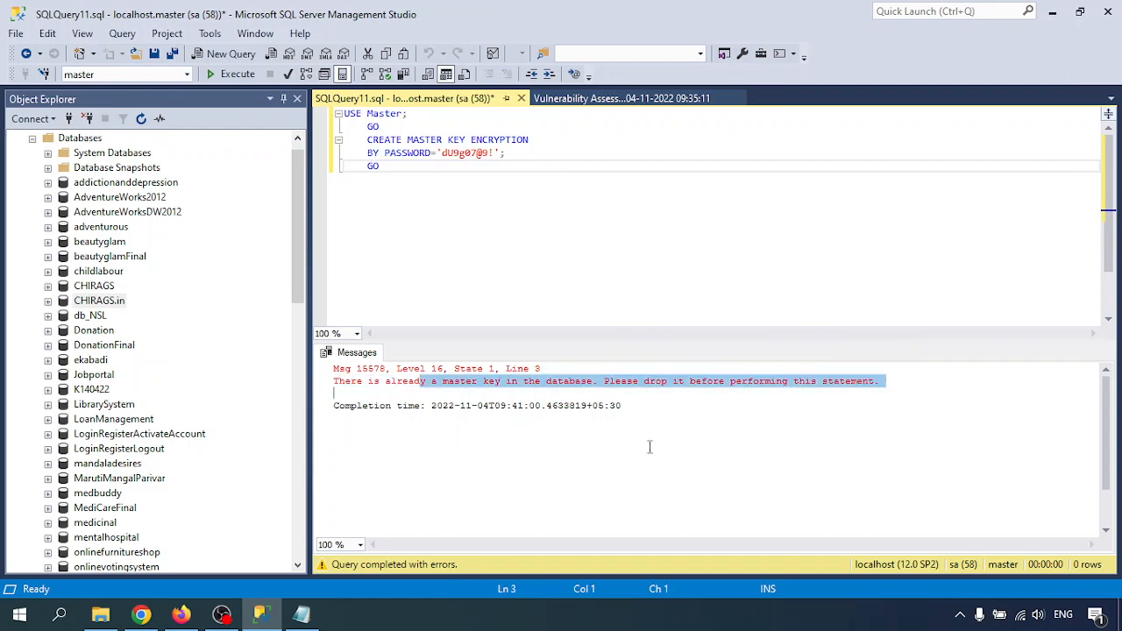
left_click(516, 438)
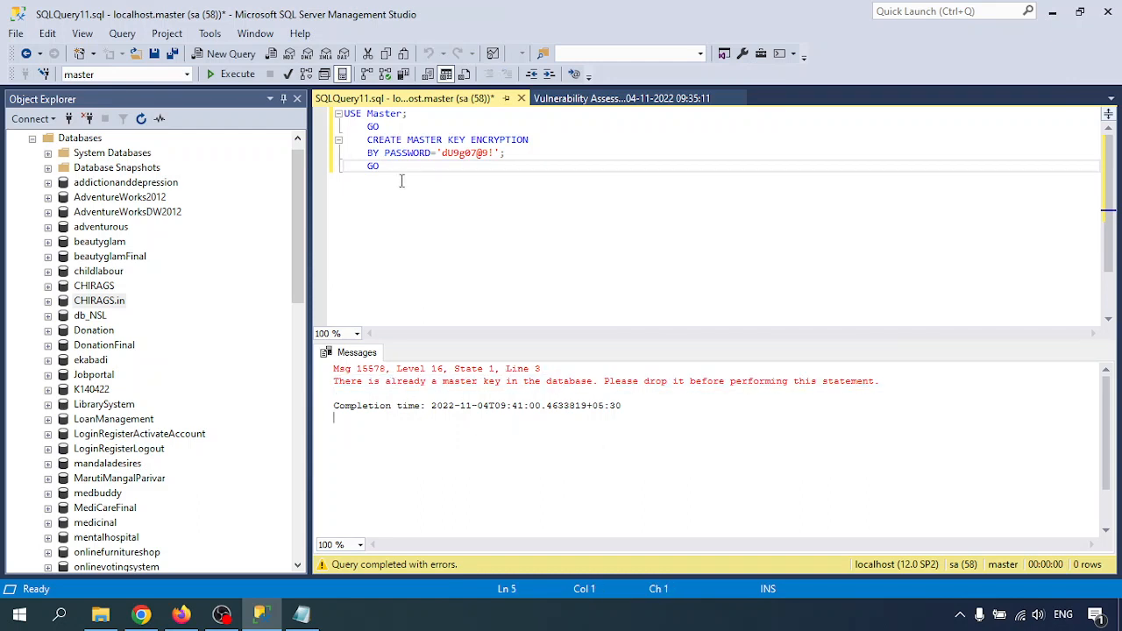
scroll(428, 190, "up", 6)
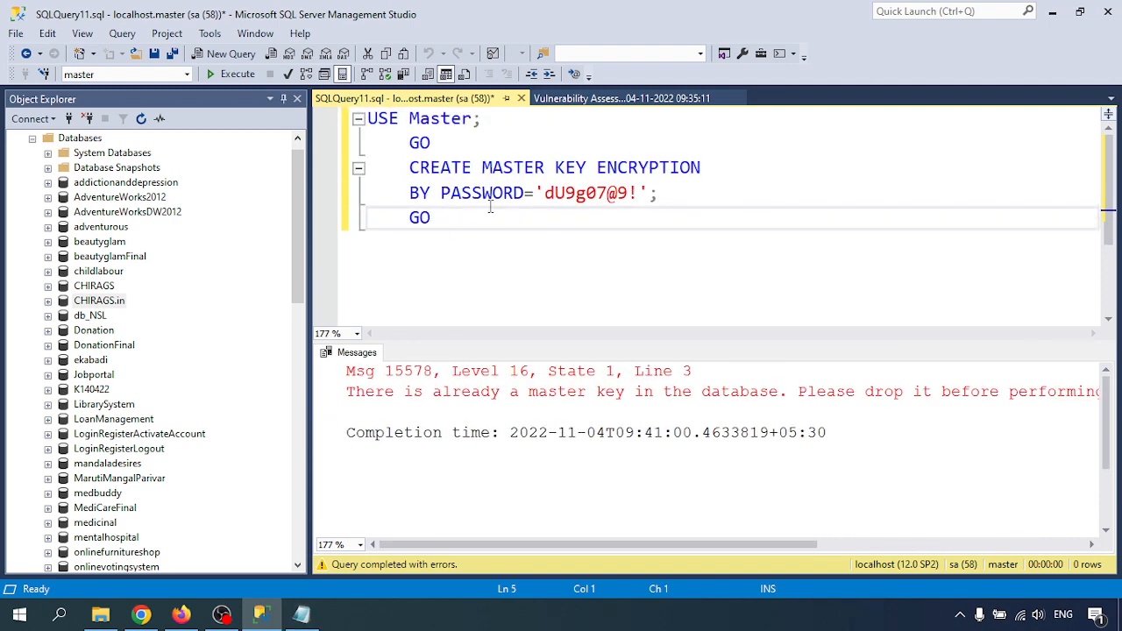
Replace the query with the notes' script creating certificate TDE_CHIRAGS_Cert with subject 'Database_Encryption' and run it in master
left_click(300, 613)
scroll(280, 549, "down", 2)
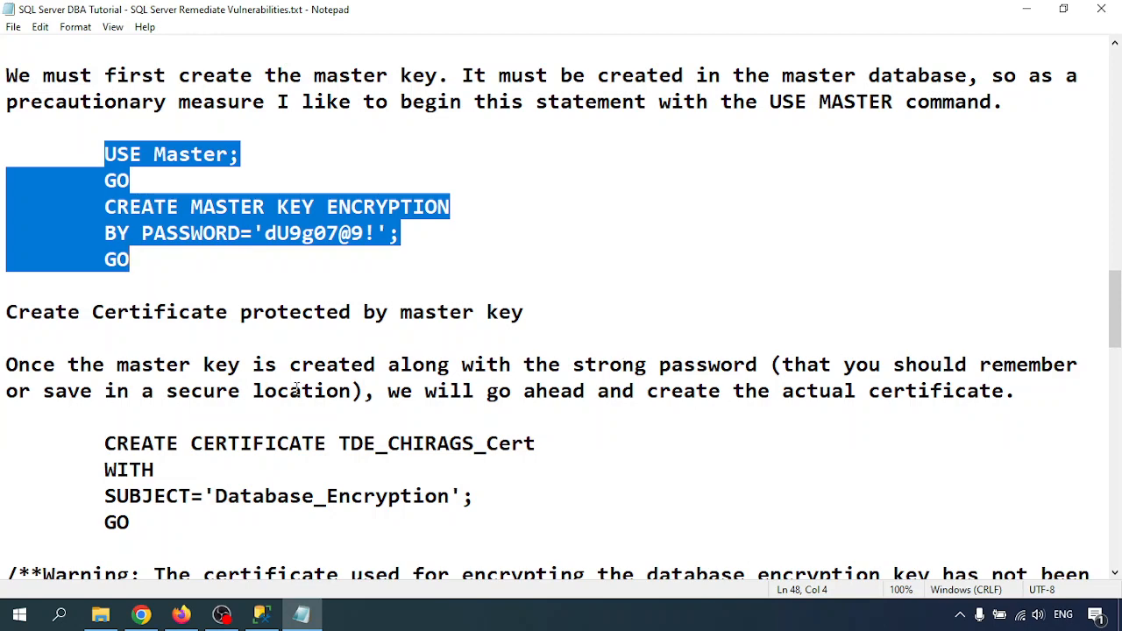
left_click_drag(389, 391, 948, 395)
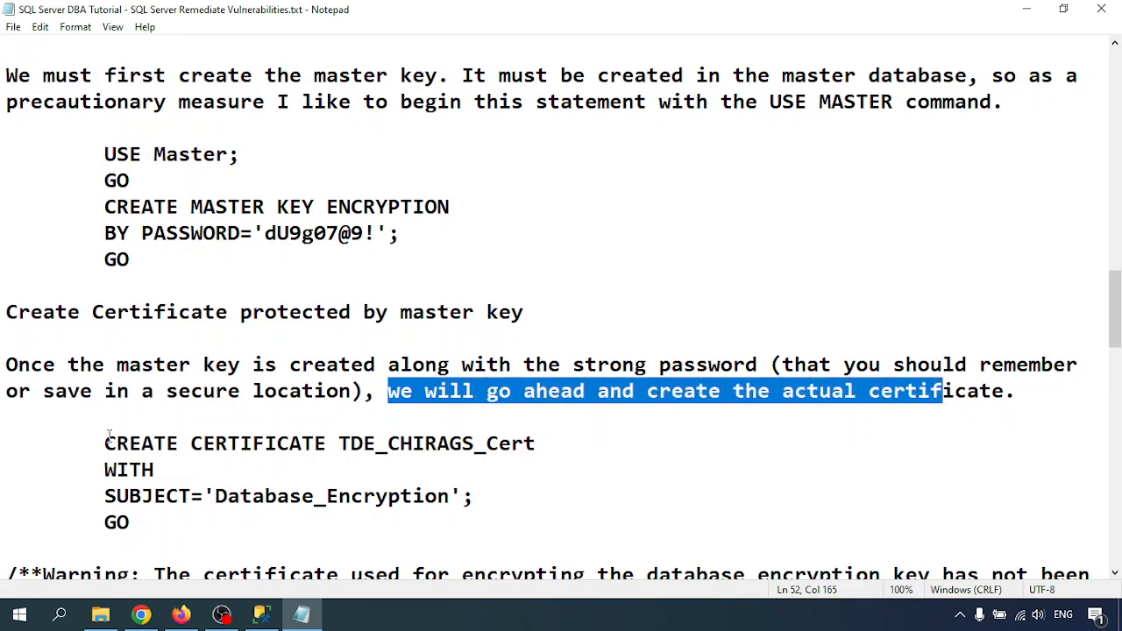
left_click_drag(104, 444, 156, 521)
key("ctrl+c")
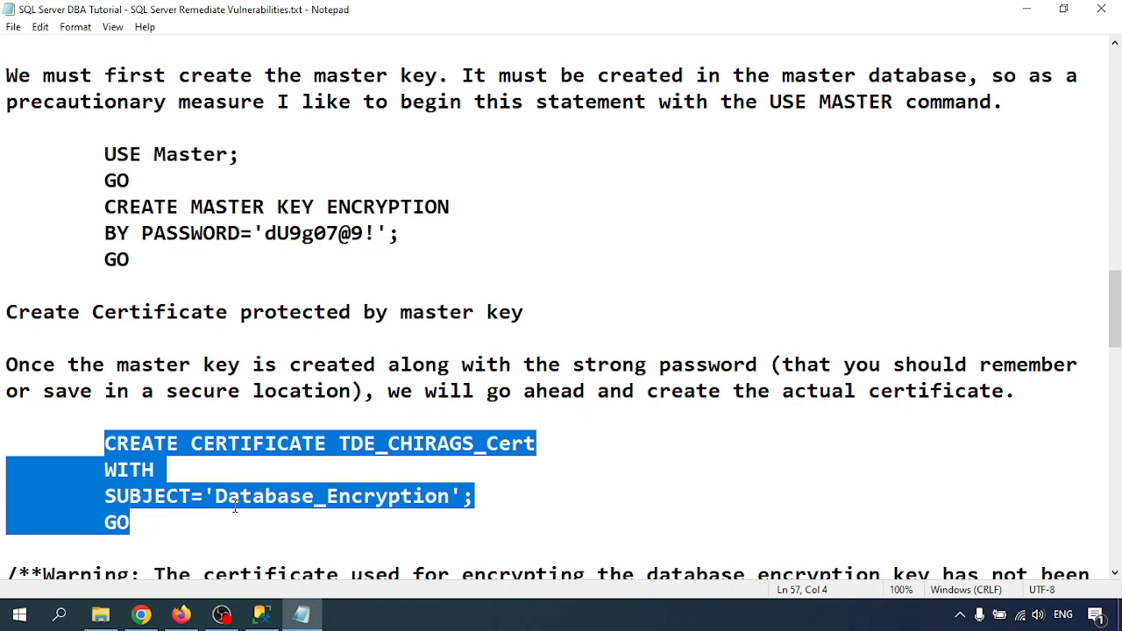
left_click(263, 616)
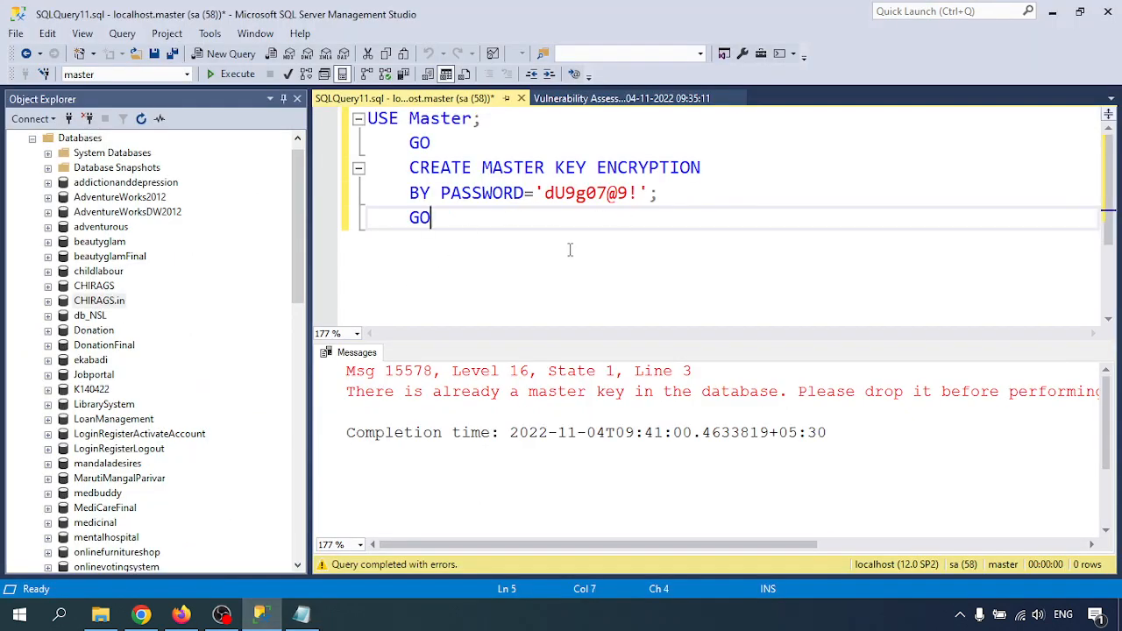
key("ctrl+a")
key("ctrl+v")
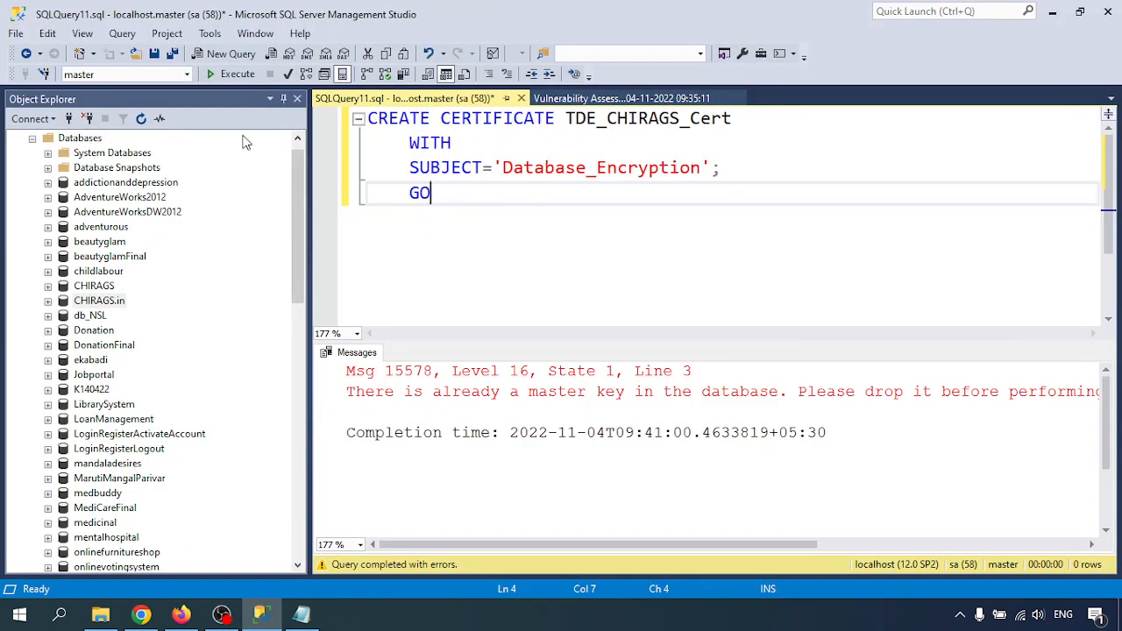
left_click(237, 74)
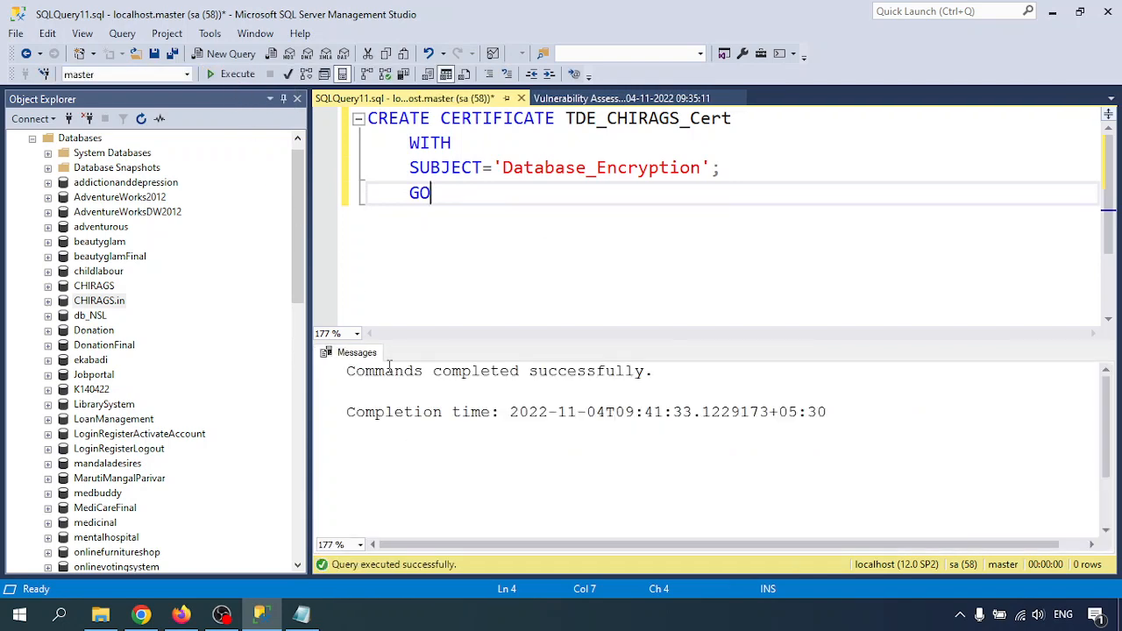
left_click_drag(368, 371, 651, 371)
left_click(503, 171)
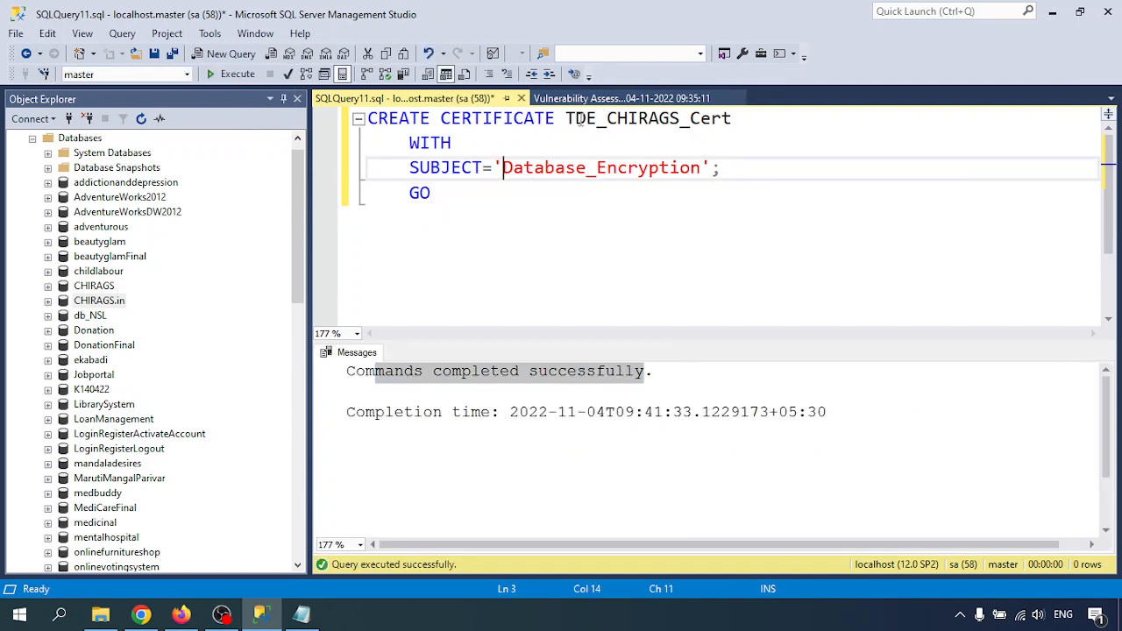
Check that TDE_CHIRAGS_Cert is listed among the master system database's security certificates, then collapse the Databases tree
left_click_drag(566, 119, 733, 120)
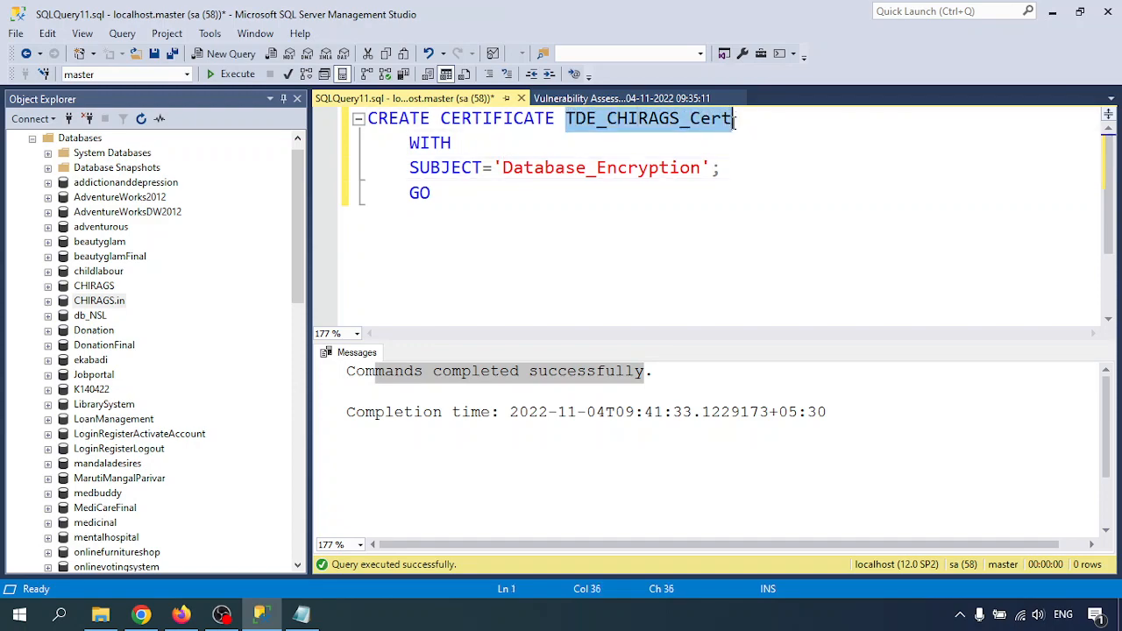
left_click(262, 614)
left_click(261, 613)
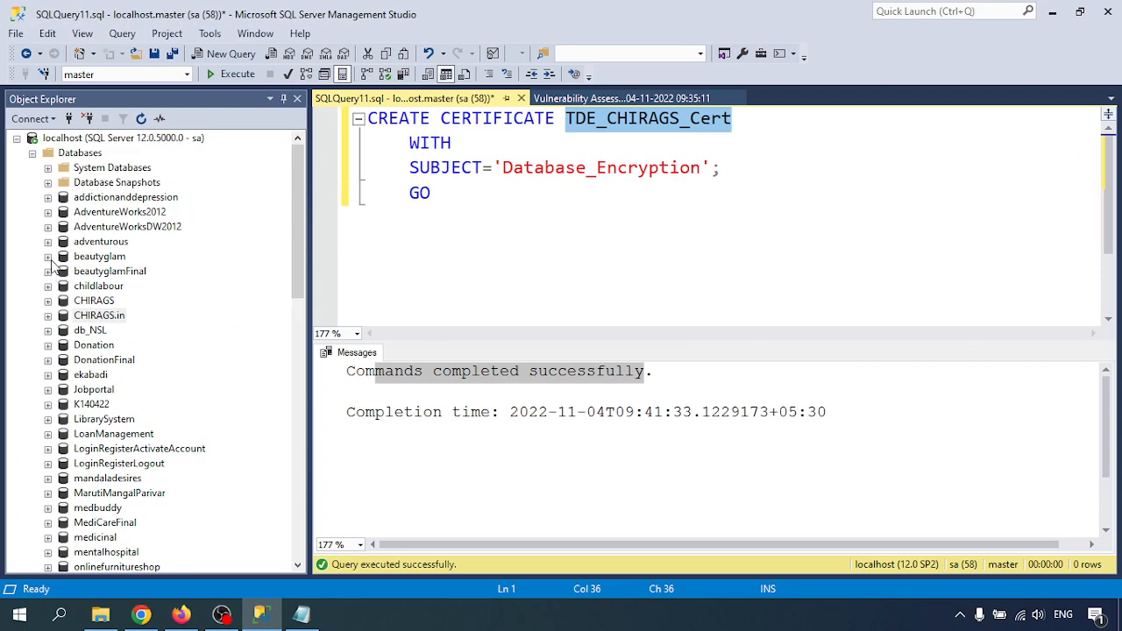
left_click(47, 167)
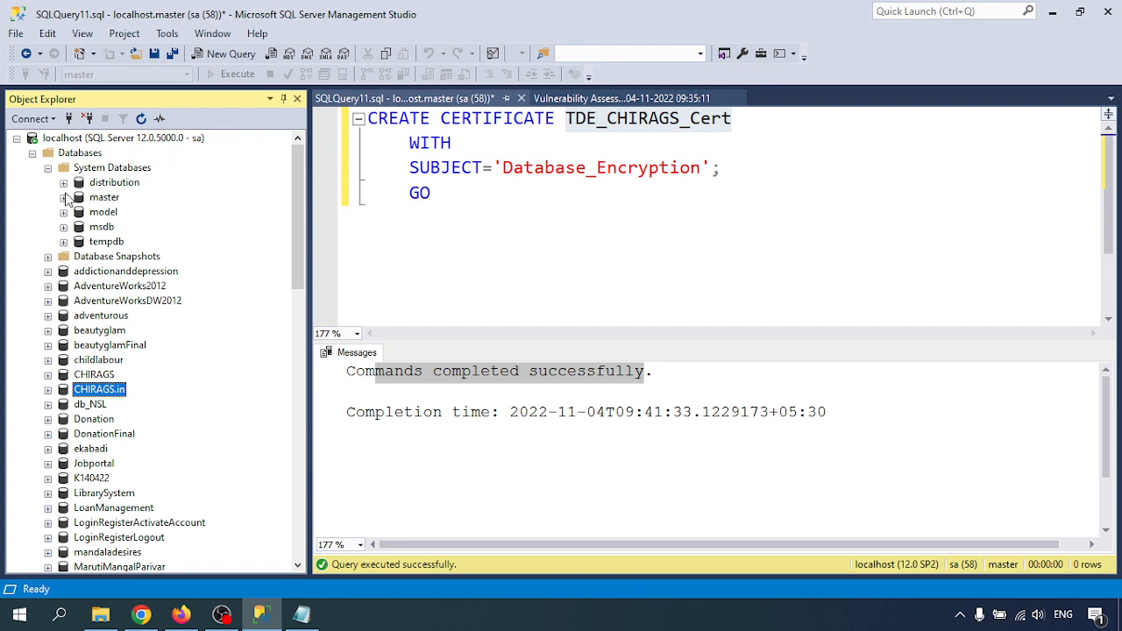
left_click(63, 198)
left_click(79, 300)
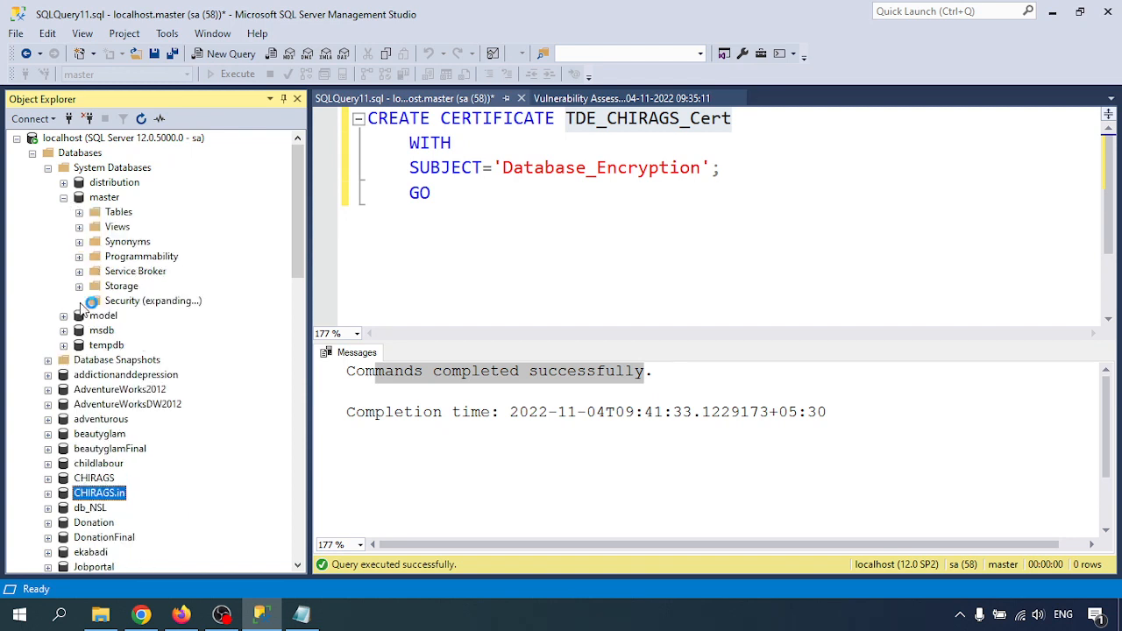
left_click(94, 375)
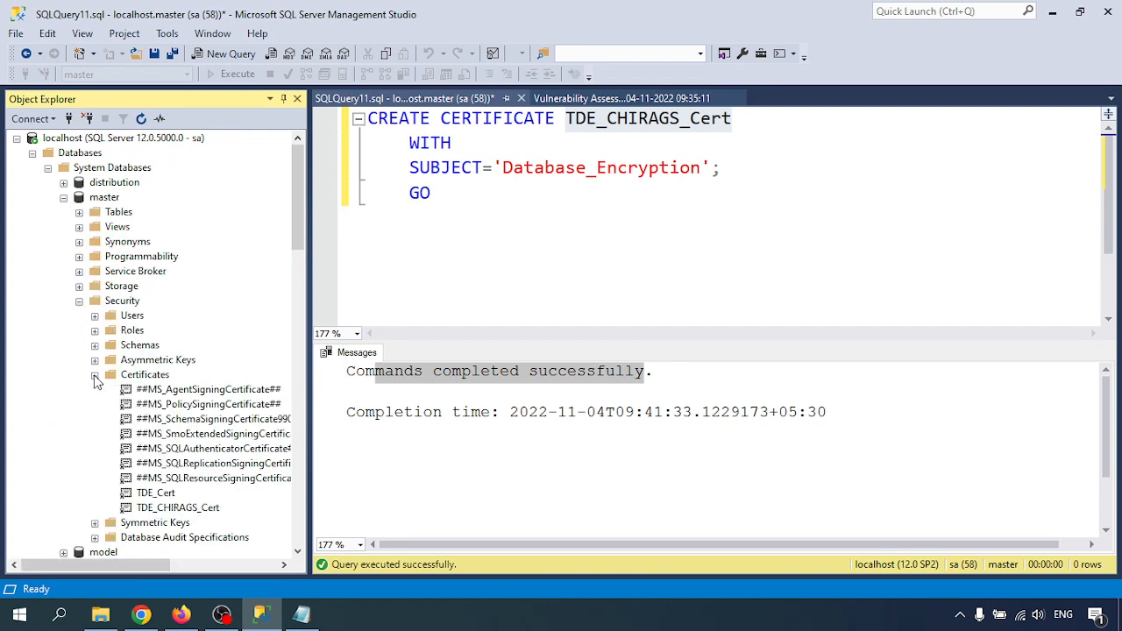
left_click(174, 512)
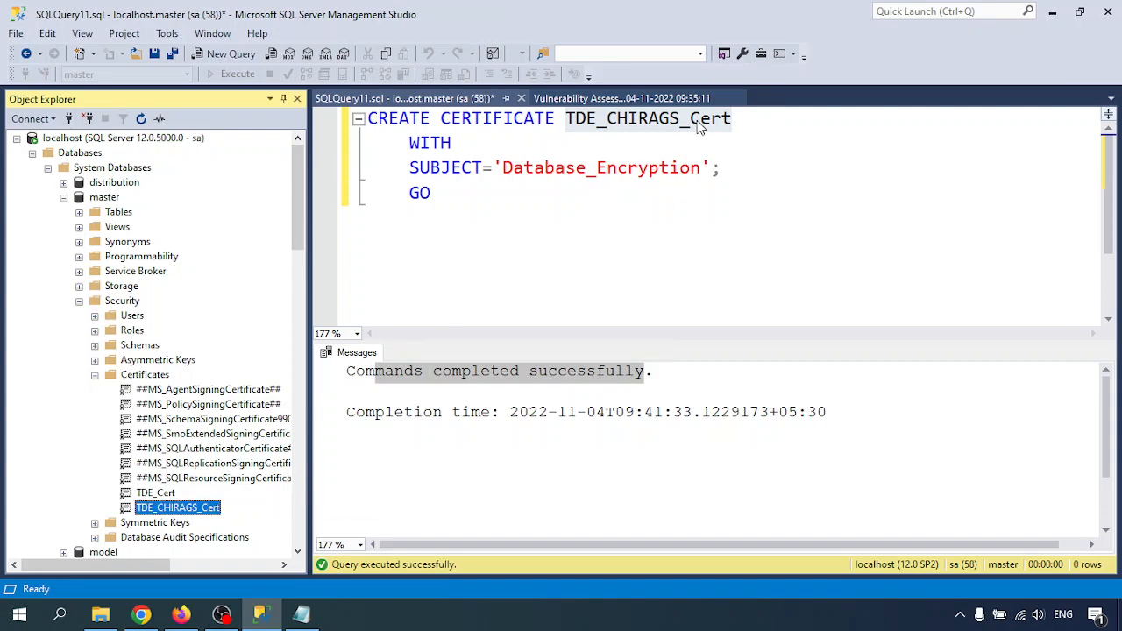
left_click(63, 197)
left_click(32, 153)
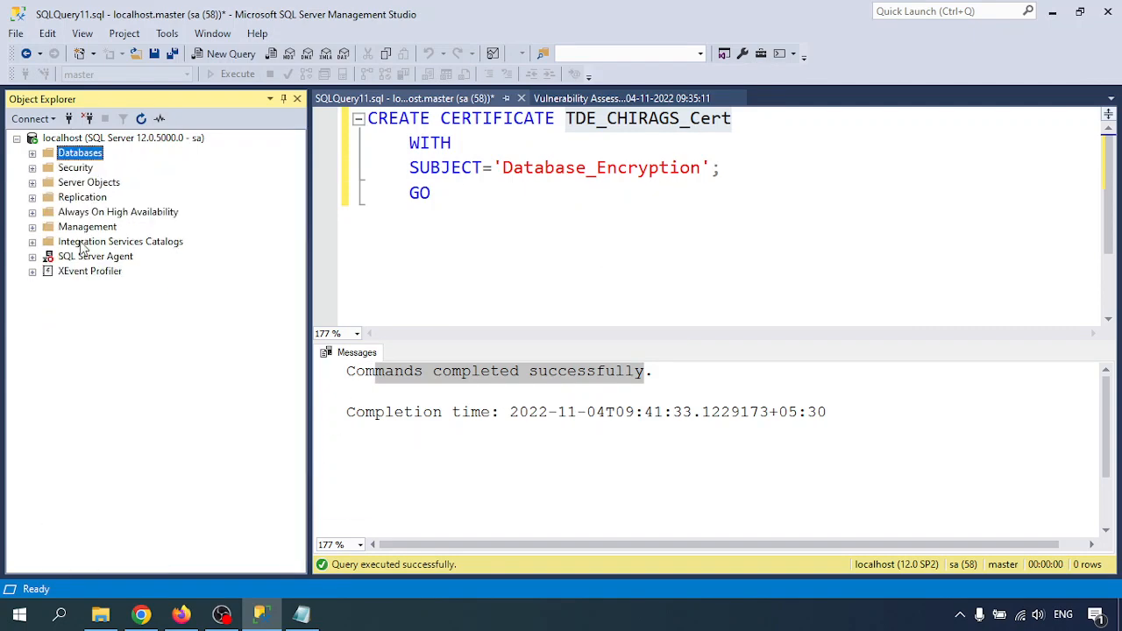
left_click(471, 168)
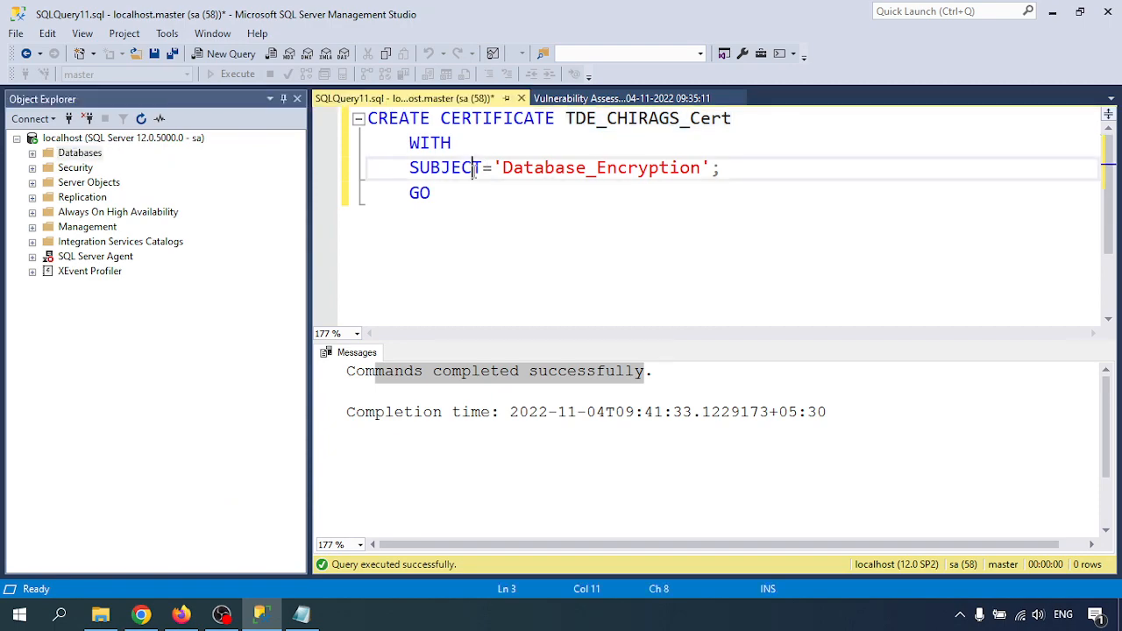
Switch to the Notepad notes and read the certificate backup warning and the Create Database Encryption Key section
left_click(301, 615)
scroll(211, 386, "down", 4)
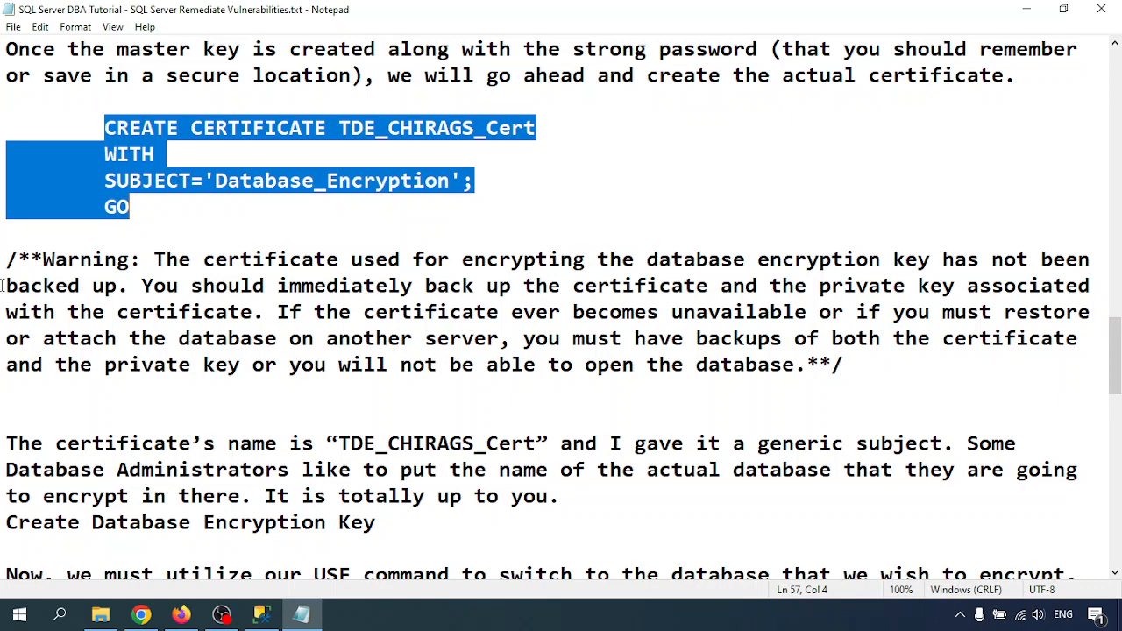
scroll(2, 282, "down", 4)
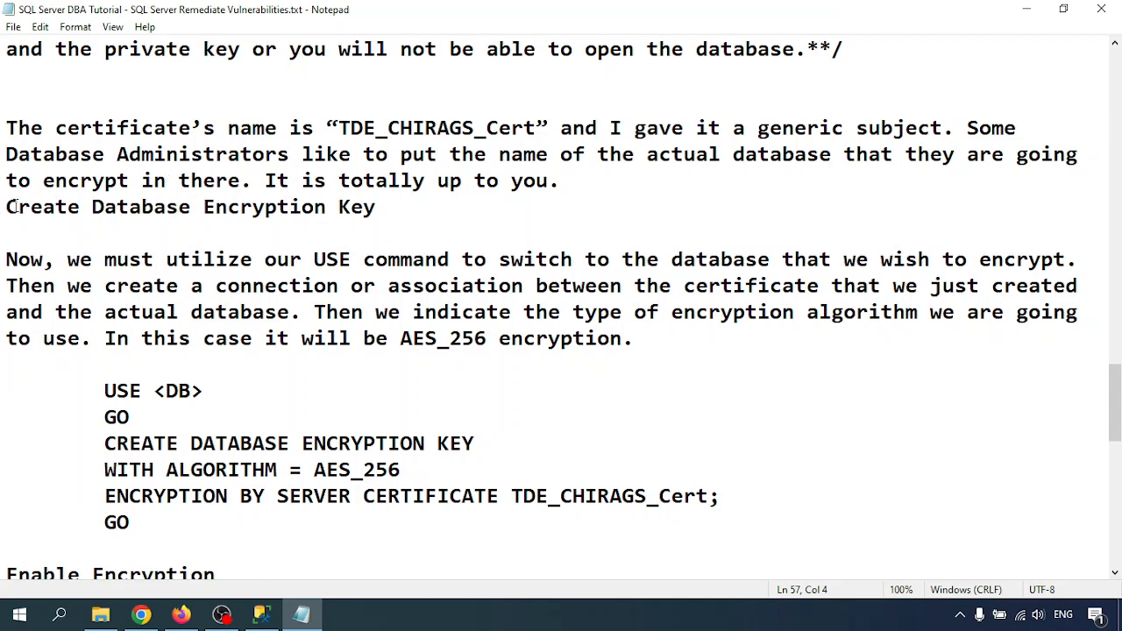
left_click_drag(7, 207, 381, 210)
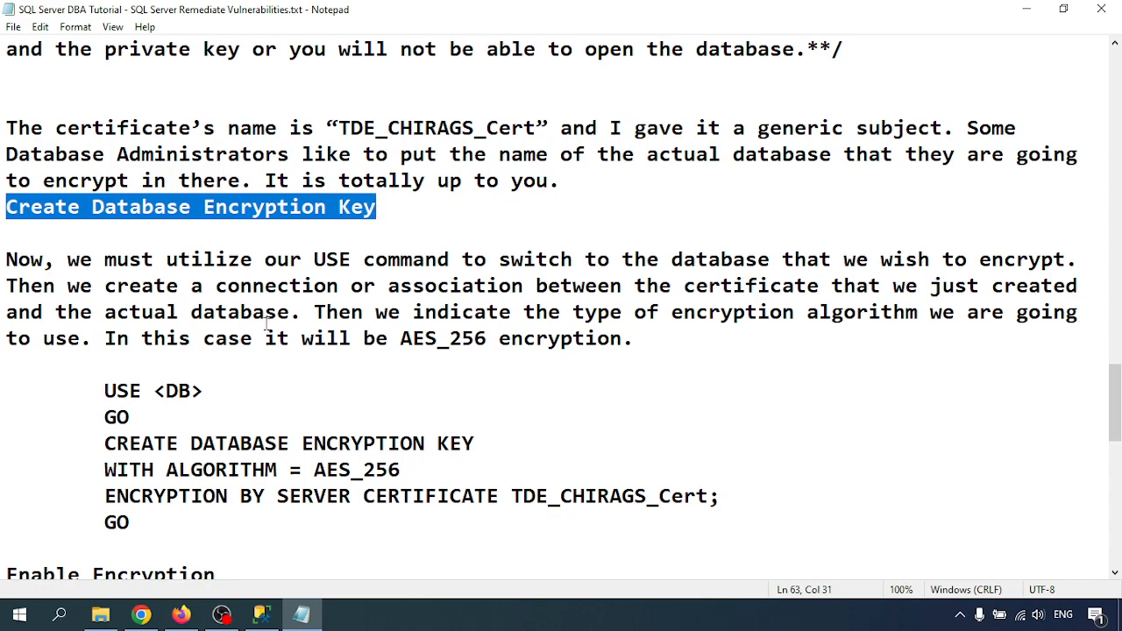
scroll(149, 335, "down", 1)
scroll(180, 364, "up", 4)
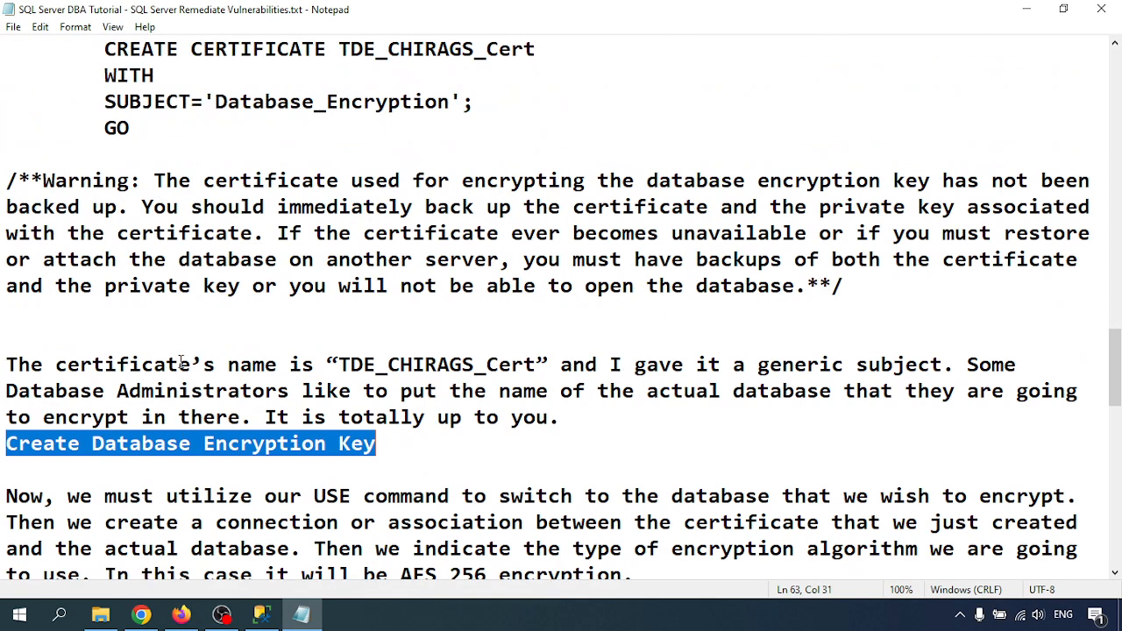
scroll(182, 362, "up", 1)
scroll(182, 362, "down", 6)
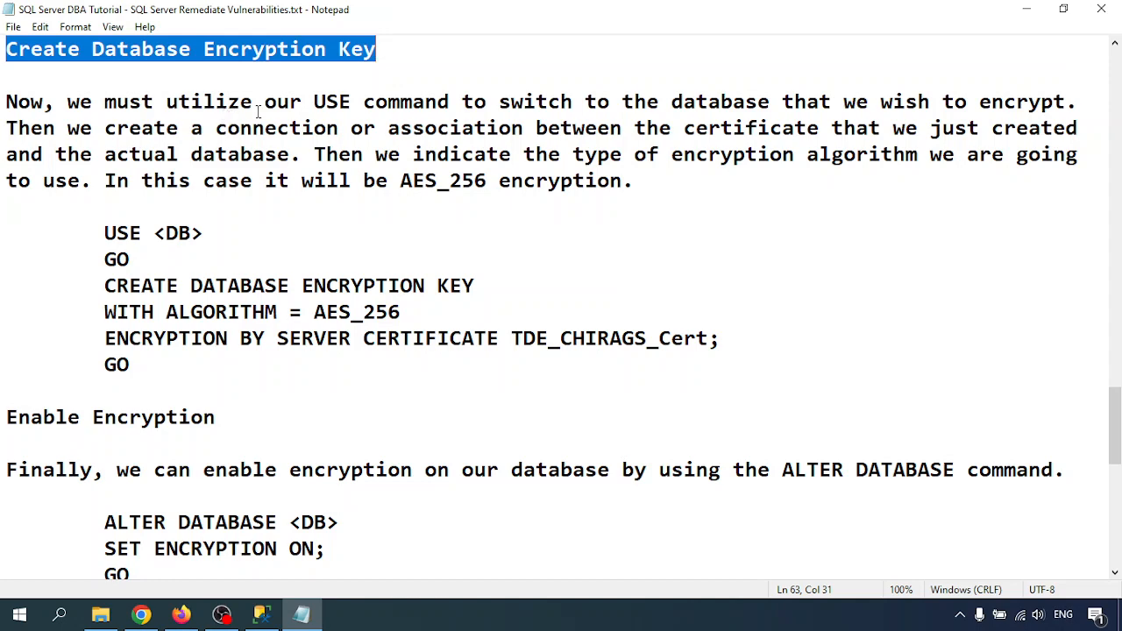
left_click(489, 102)
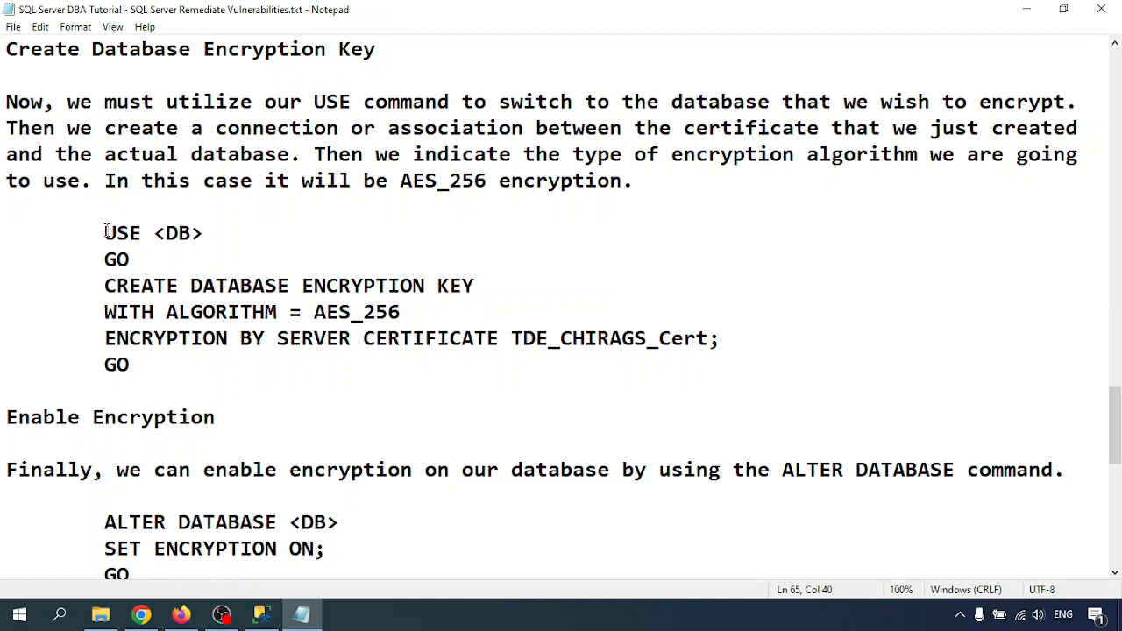
Replace the SQL Server Management Studio query with the notes' AES_256 database encryption key script and set the query's database to CHIRAGS.in
left_click_drag(106, 231, 204, 358)
key("ctrl+c")
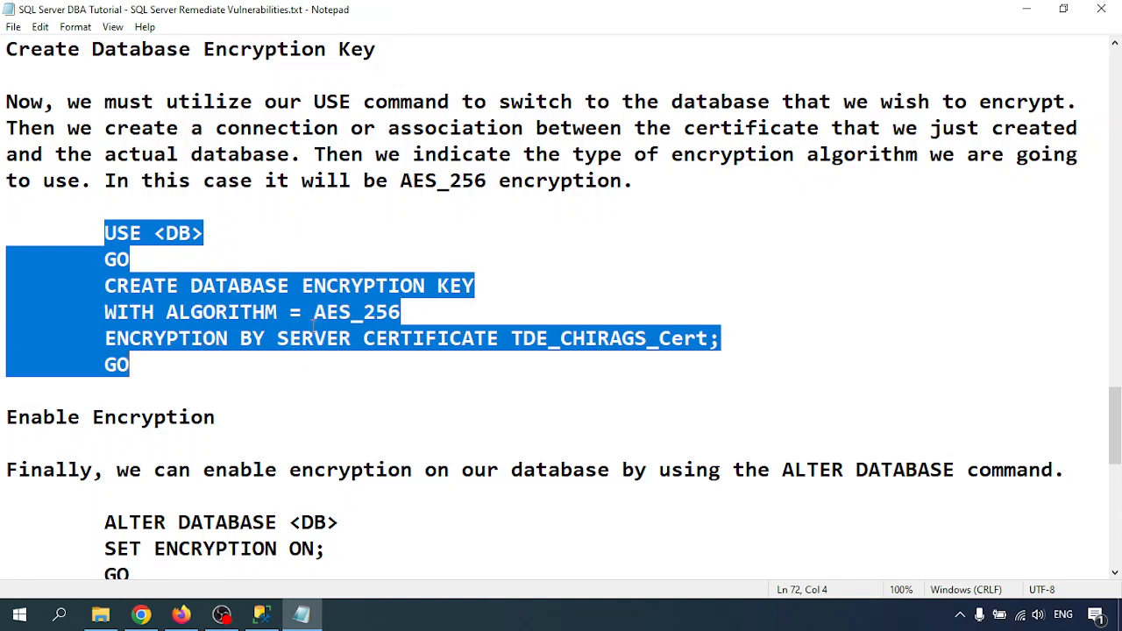
left_click(260, 614)
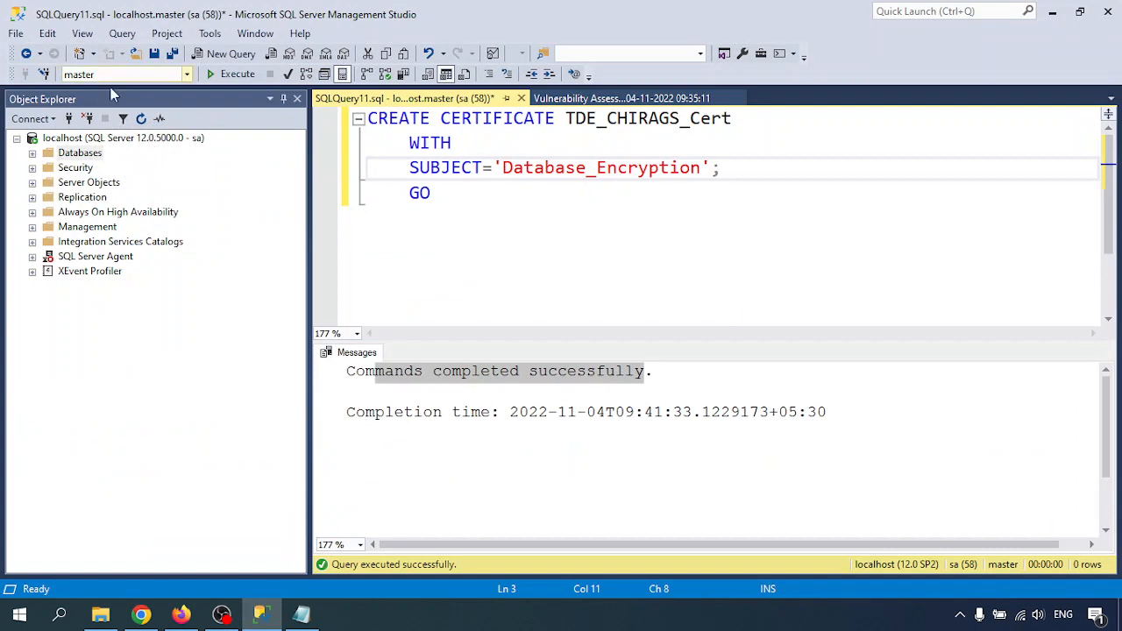
left_click(465, 213)
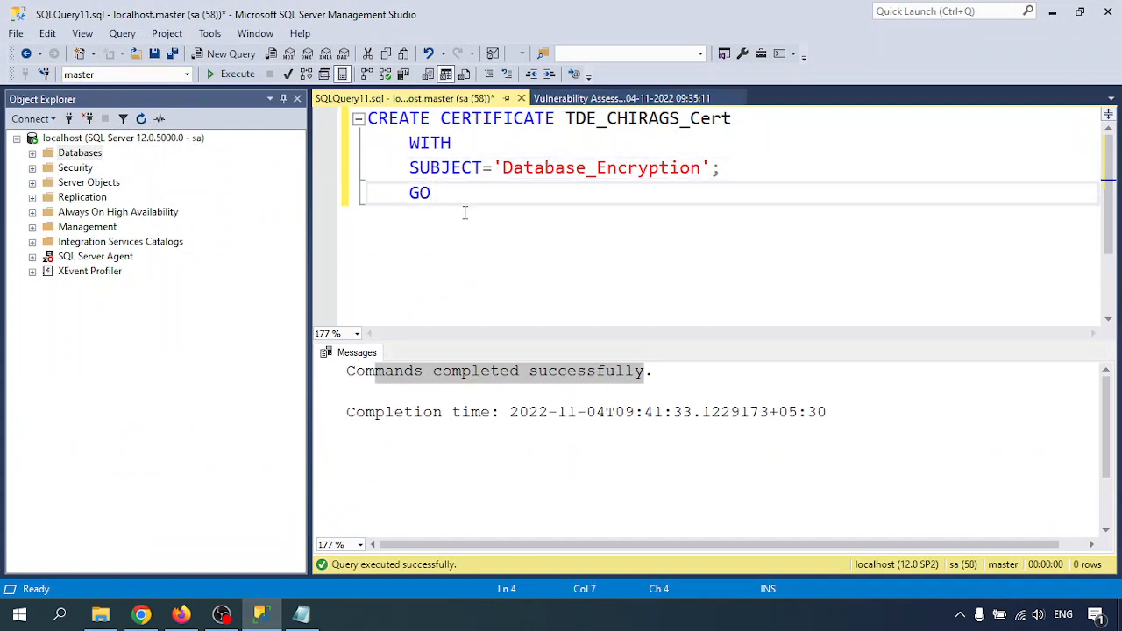
key("ctrl+a")
key("ctrl+v")
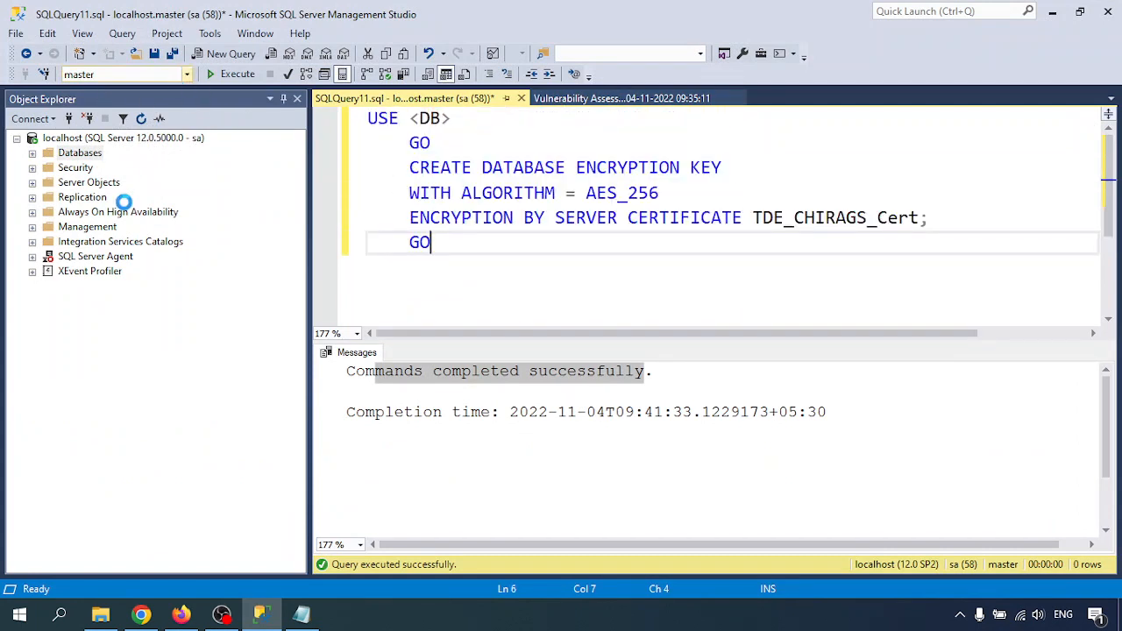
type("chiragS")
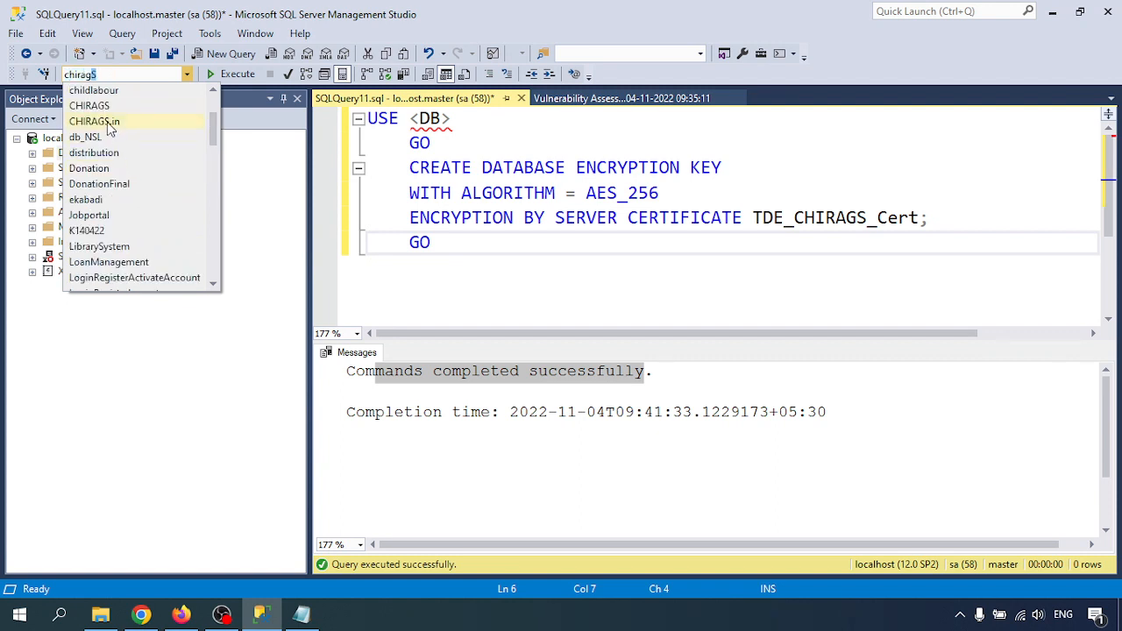
left_click(108, 122)
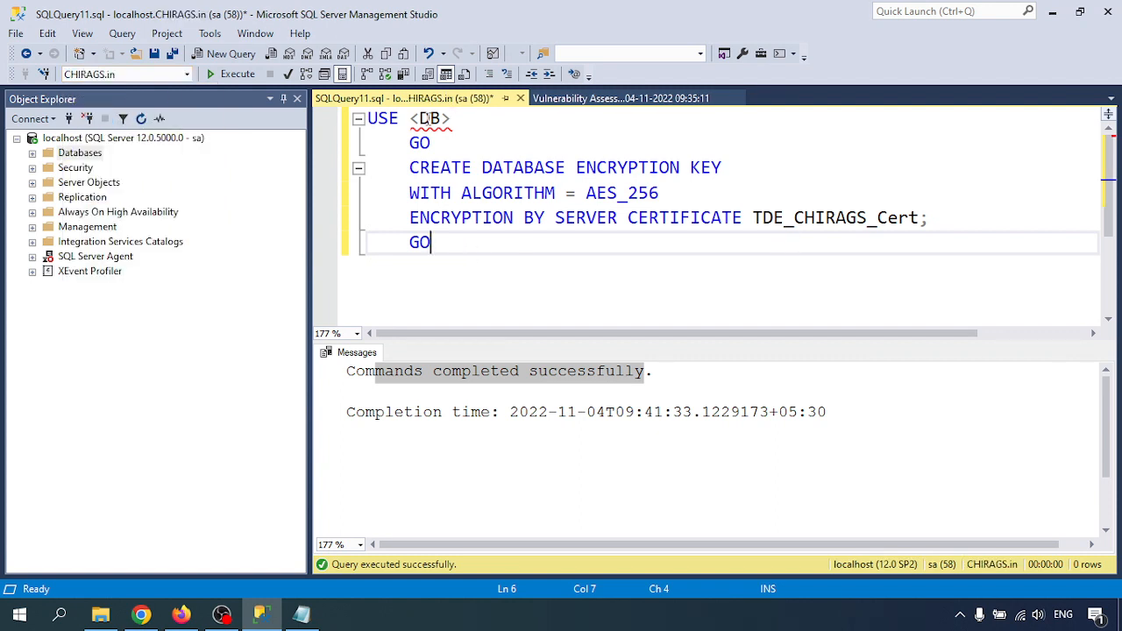
Try to replace the <DB> placeholder in the script's USE statement with CHIRAGS.in
mouse_move(412, 119)
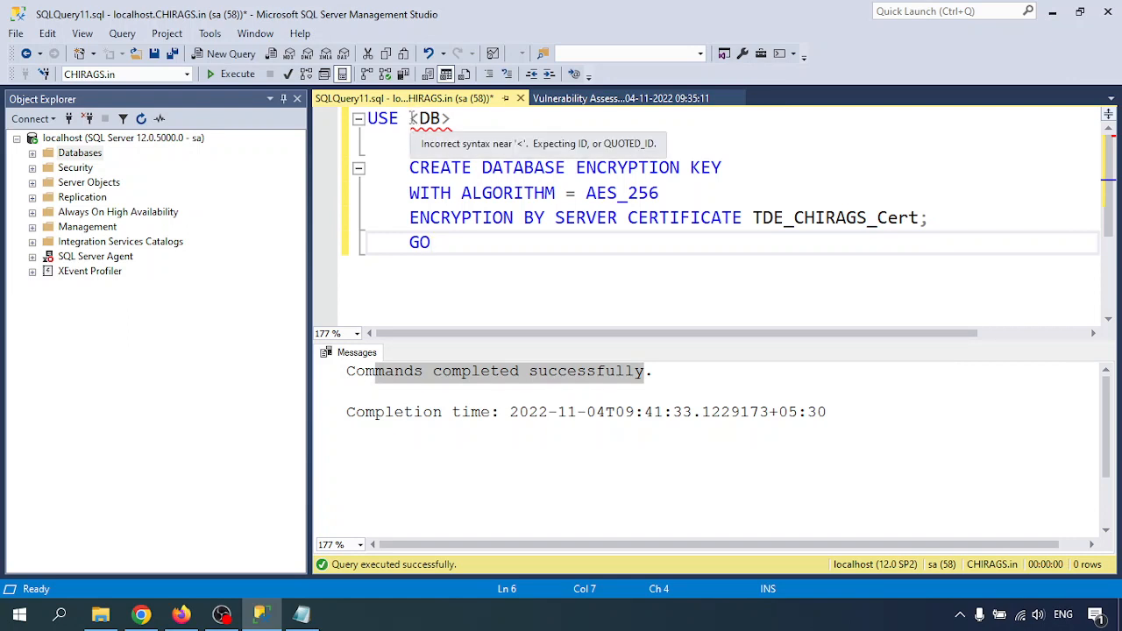
left_click(135, 74)
key("ctrl+c")
left_click_drag(408, 119, 500, 120)
key("ctrl+v")
left_click(135, 73)
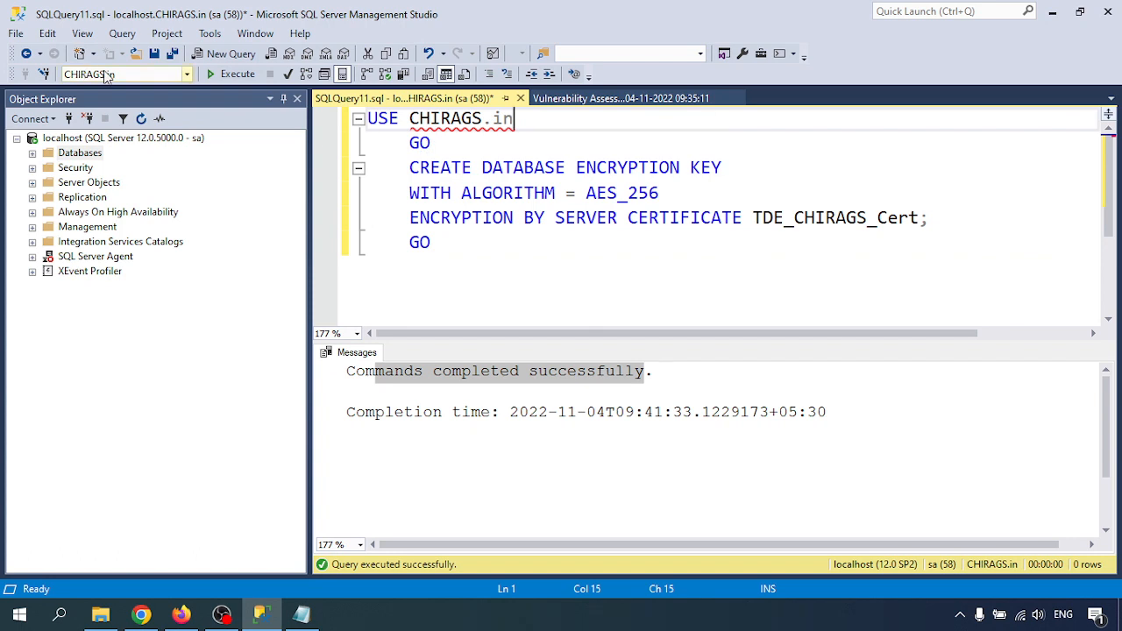
left_click(561, 249)
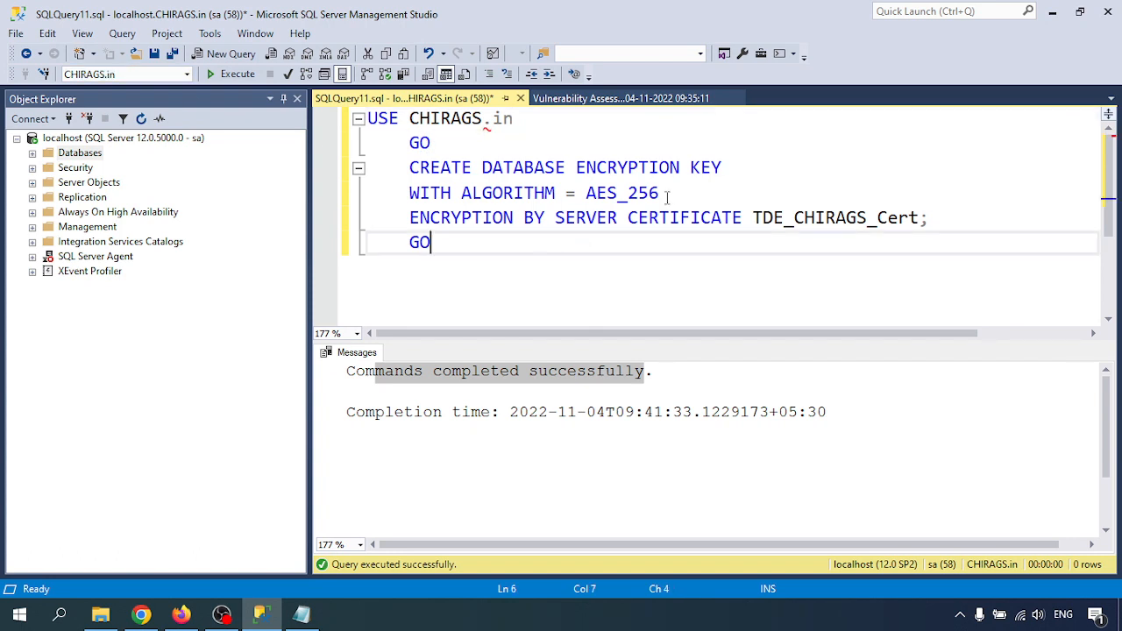
Delete the USE statement and its GO, and run the script creating the database encryption key with TDE_CHIRAGS_Cert in CHIRAGS.in
left_click(436, 143)
key("ctrl+shift+Home")
key("BackSpace")
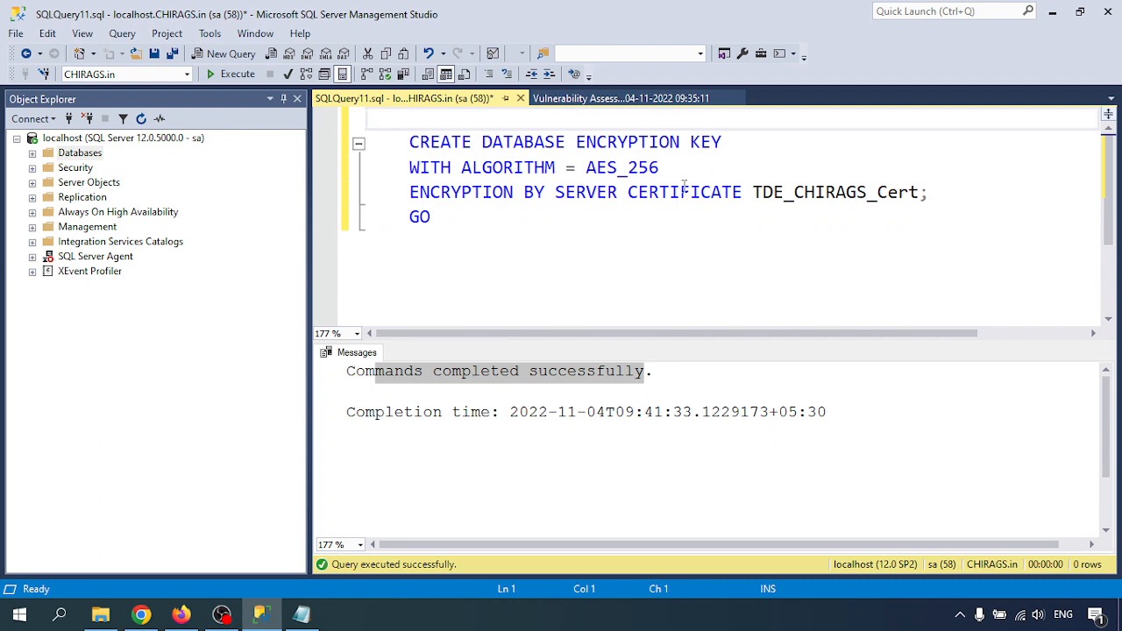
left_click(231, 76)
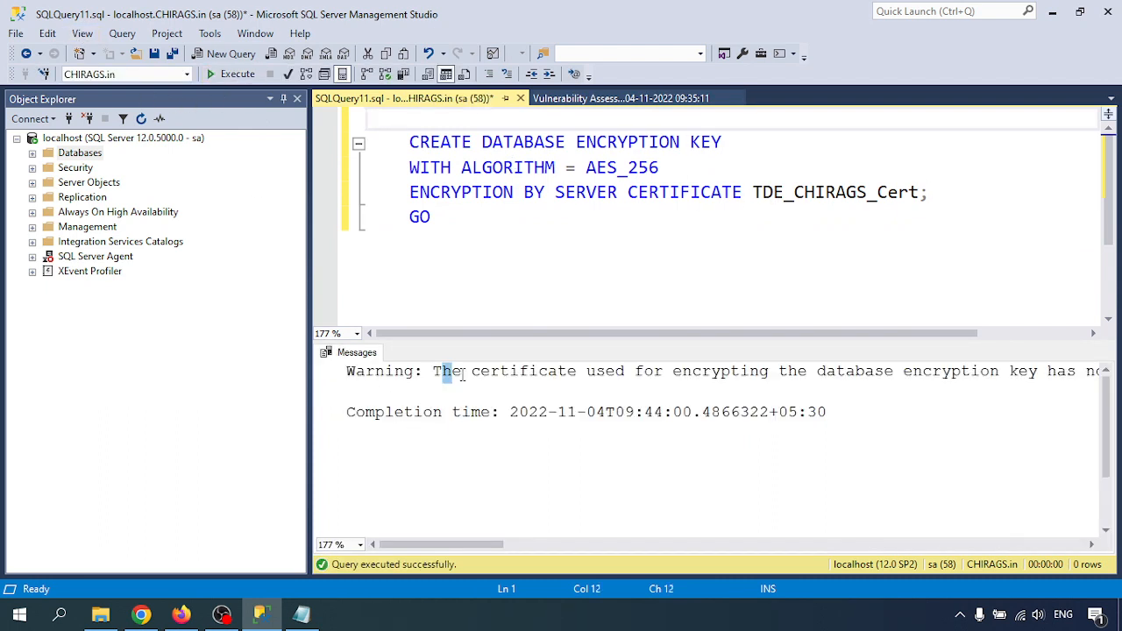
Read the certificate backup warning in the query messages and compare it with the warning text in the Notepad notes
left_click_drag(433, 371, 875, 375)
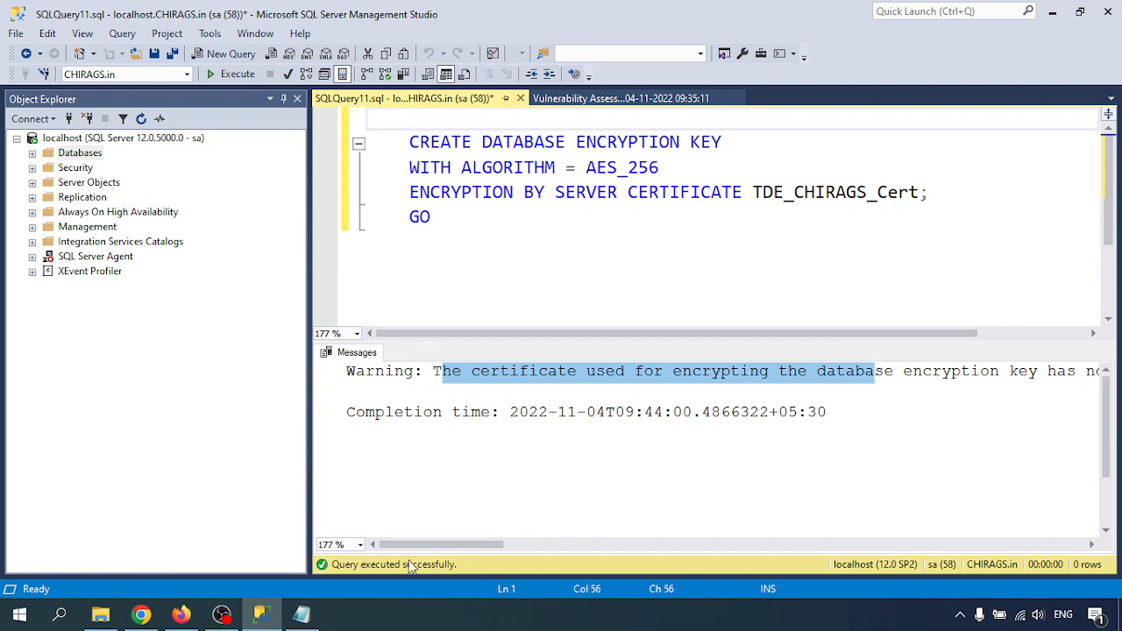
left_click_drag(412, 545, 506, 548)
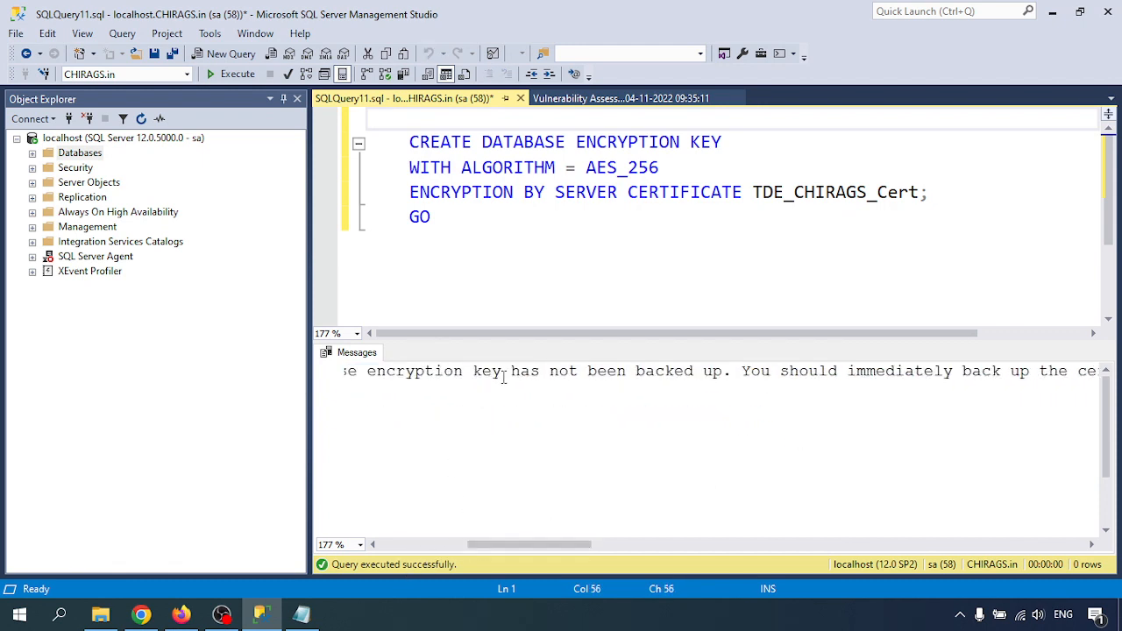
left_click_drag(503, 373, 704, 372)
left_click(302, 616)
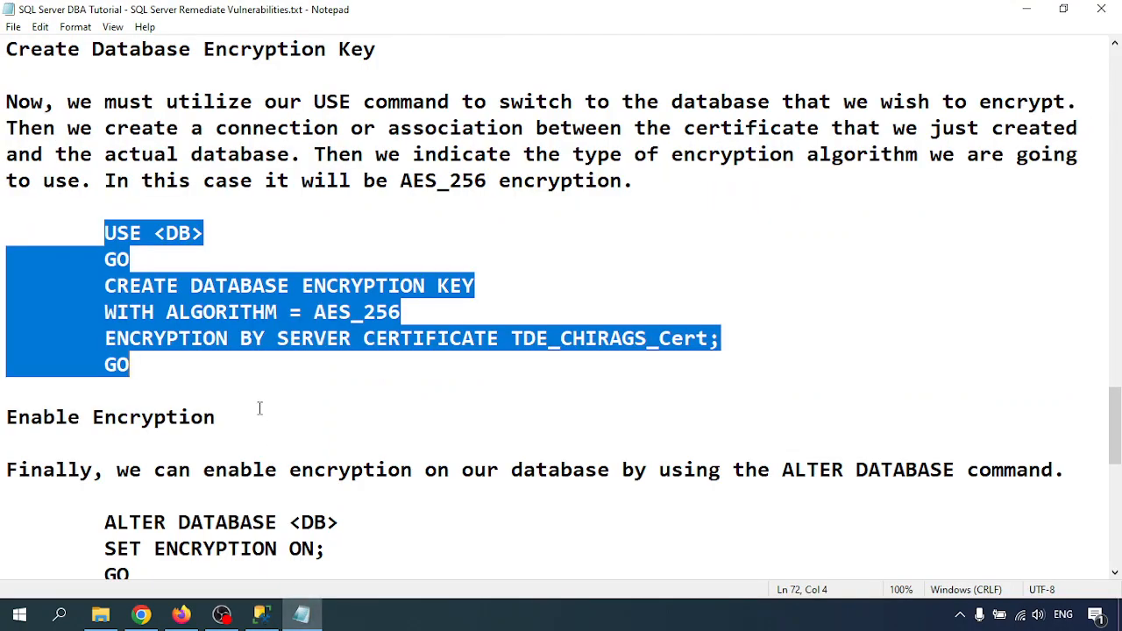
scroll(139, 208, "up", 5)
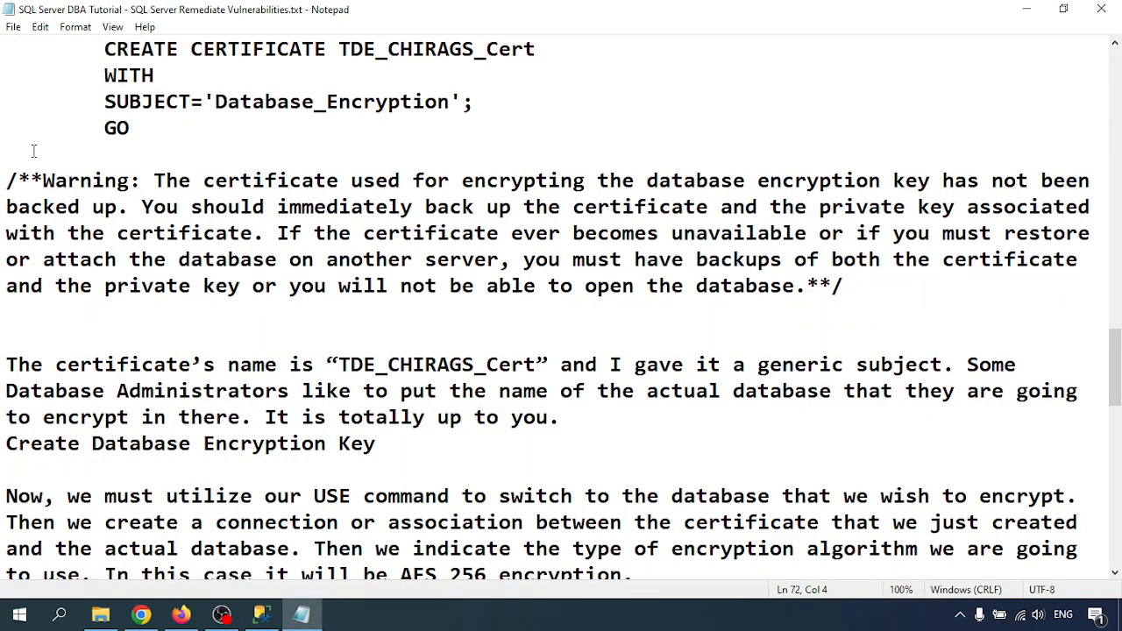
left_click_drag(121, 178, 803, 286)
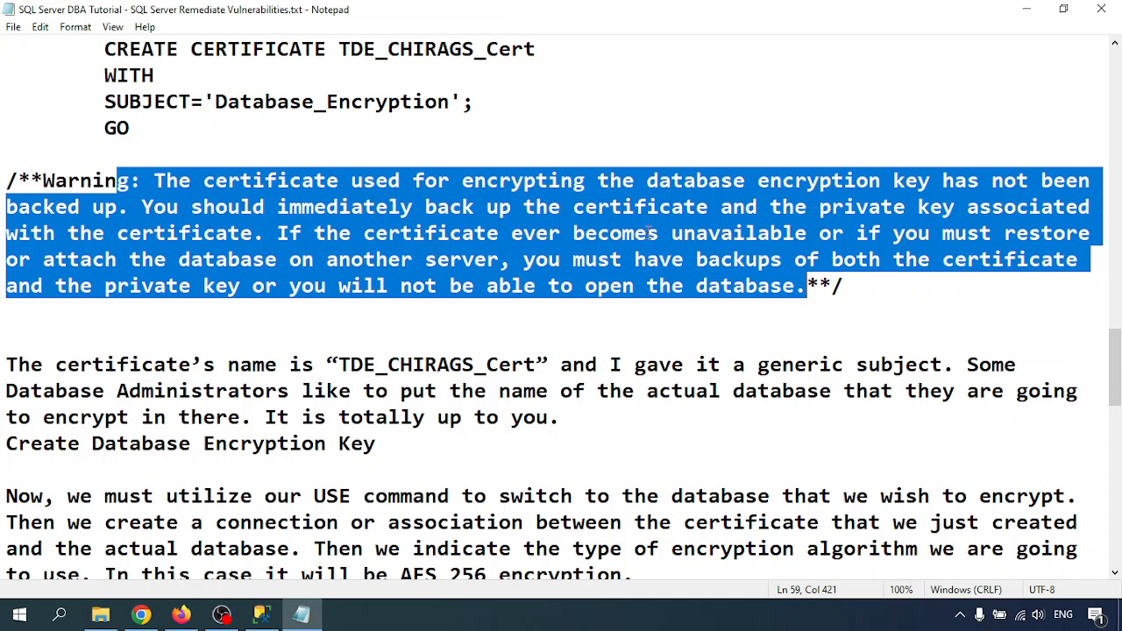
Copy the notes' ALTER DATABASE script with SET ENCRYPTION ON over the existing query in SQL Server Management Studio
scroll(345, 395, "down", 7)
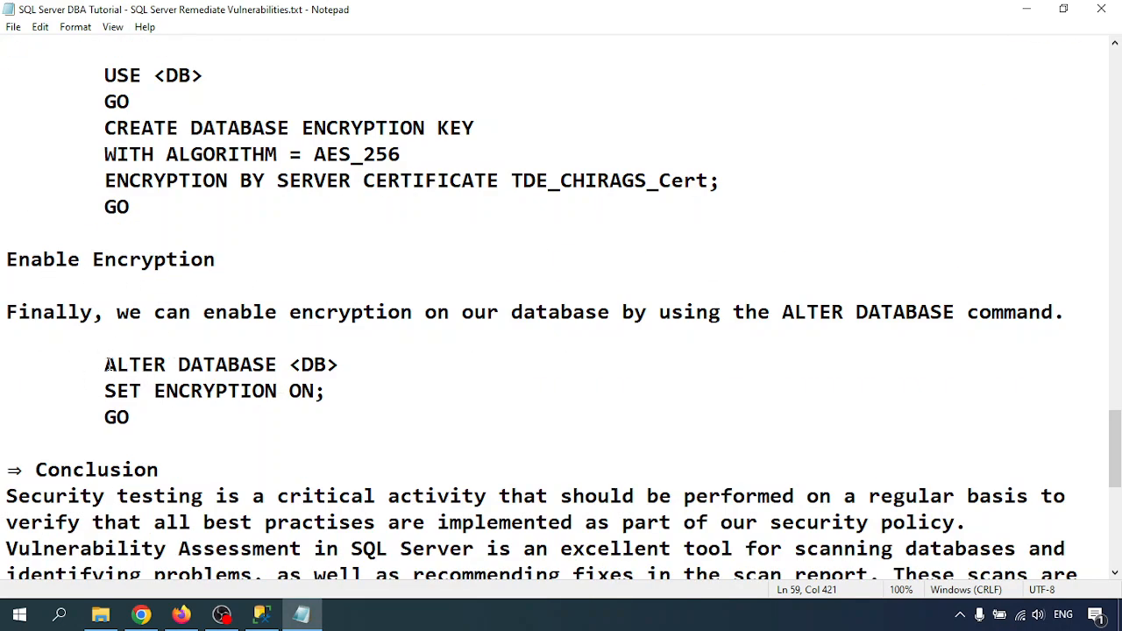
left_click_drag(106, 362, 134, 419)
key("ctrl+c")
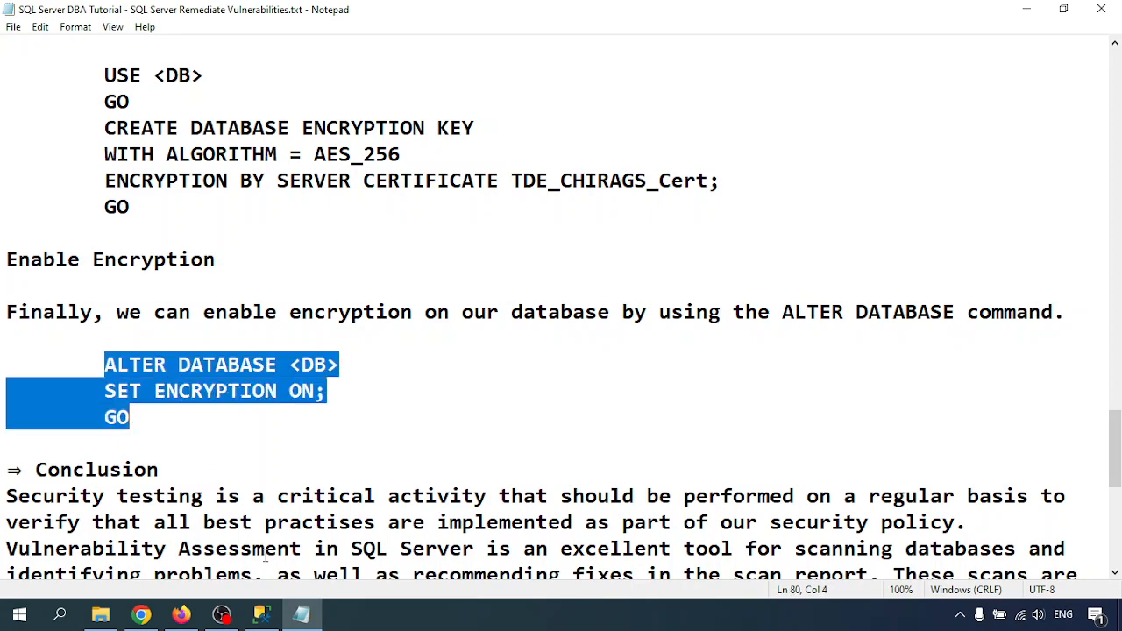
left_click(261, 615)
left_click(484, 223)
key("ctrl+a")
key("ctrl+v")
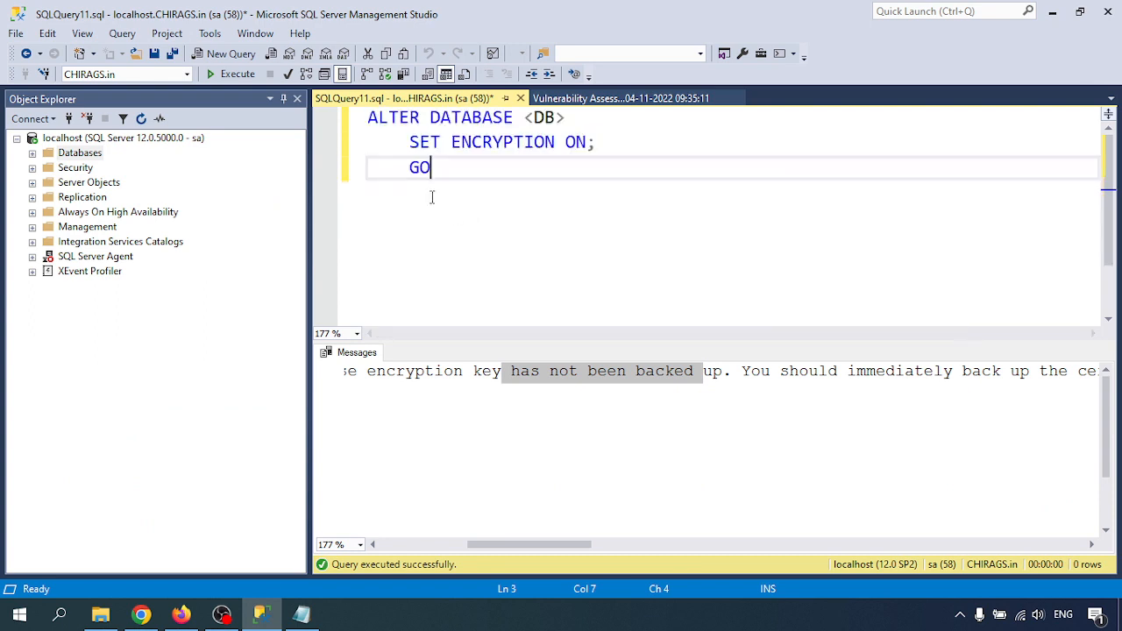
Replace the <DB> placeholder in the ALTER DATABASE statement with [CHIRAGS.in]
left_click(80, 74)
key("ctrl+c")
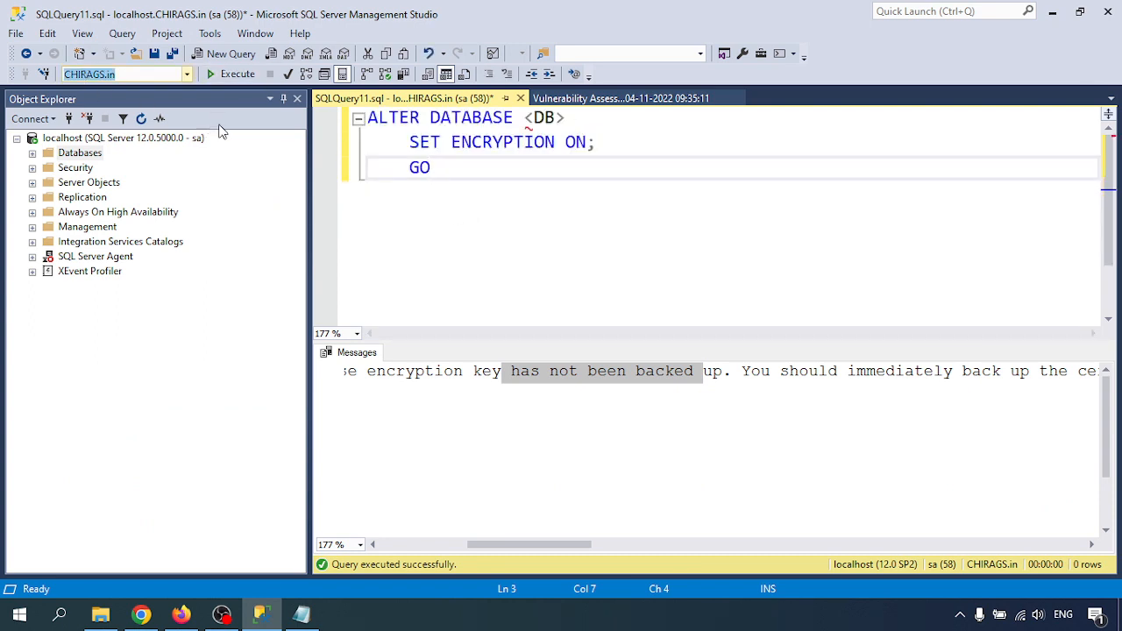
left_click_drag(526, 118, 565, 119)
type("[]")
key("Left")
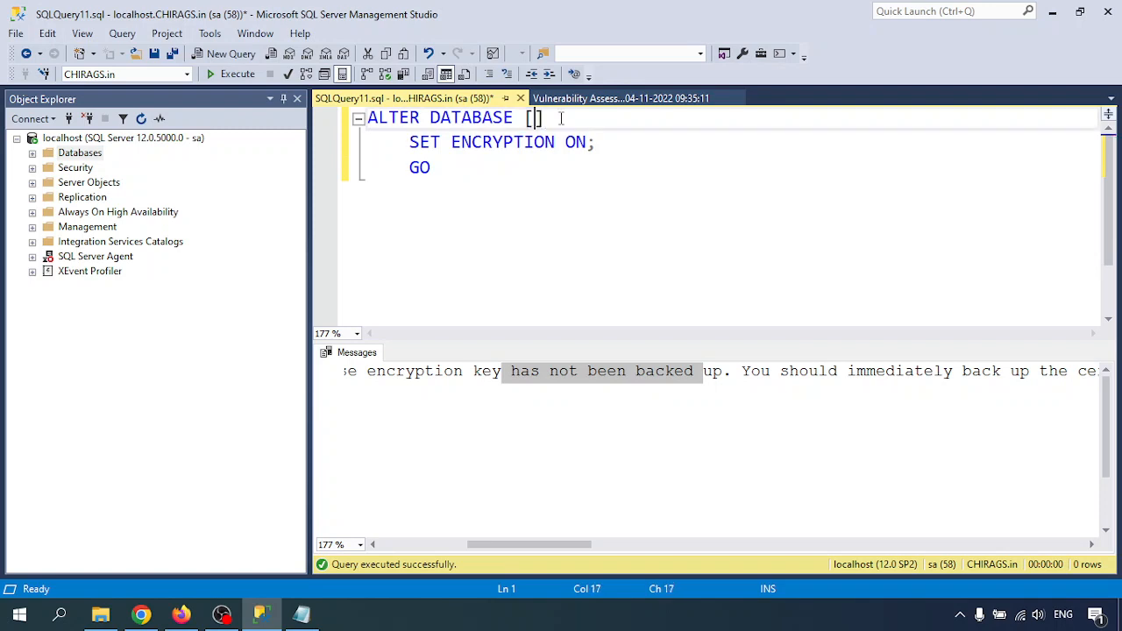
key("ctrl+v")
left_click(604, 223)
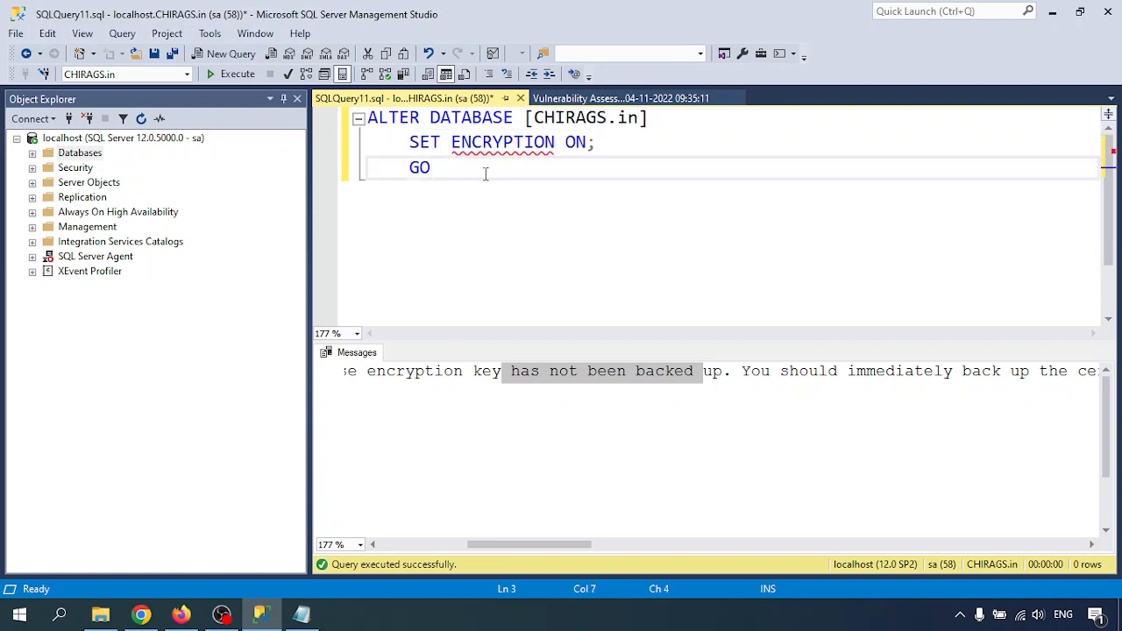
Run the whole ALTER DATABASE script to set encryption on for CHIRAGS.in and check the query messages
left_click_drag(469, 178, 367, 118)
left_click(235, 74)
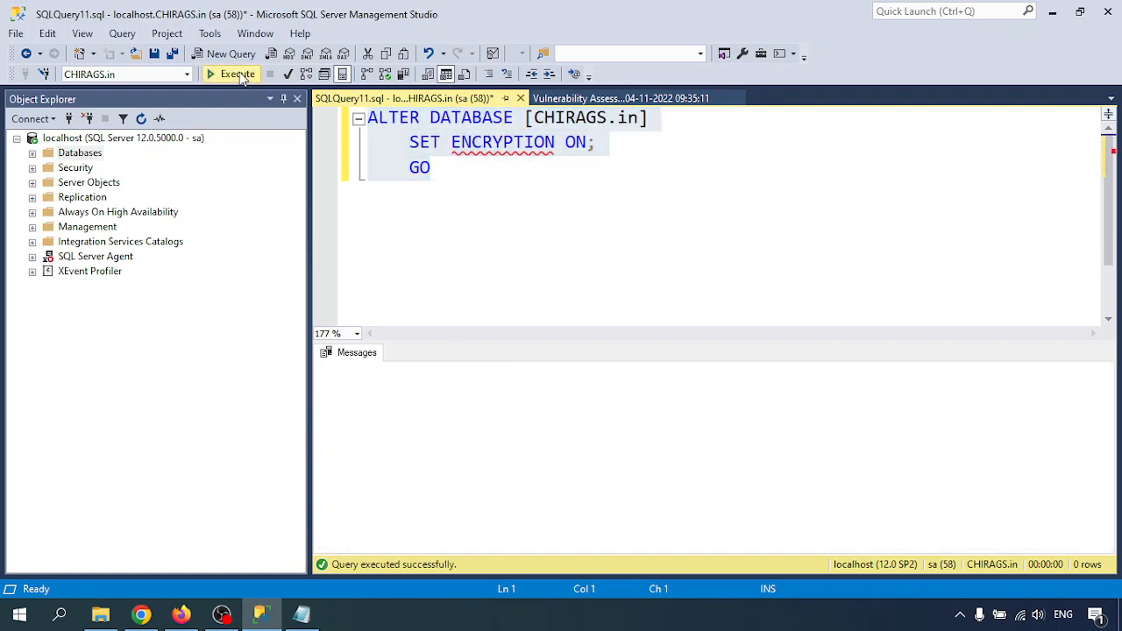
left_click_drag(380, 373, 672, 377)
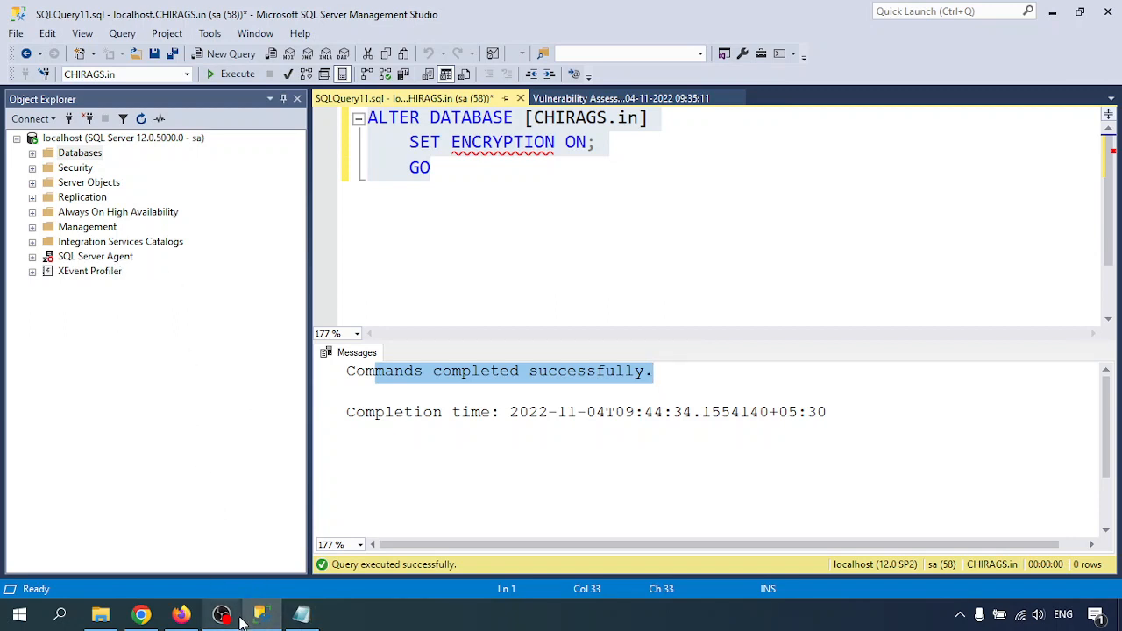
mouse_move(265, 621)
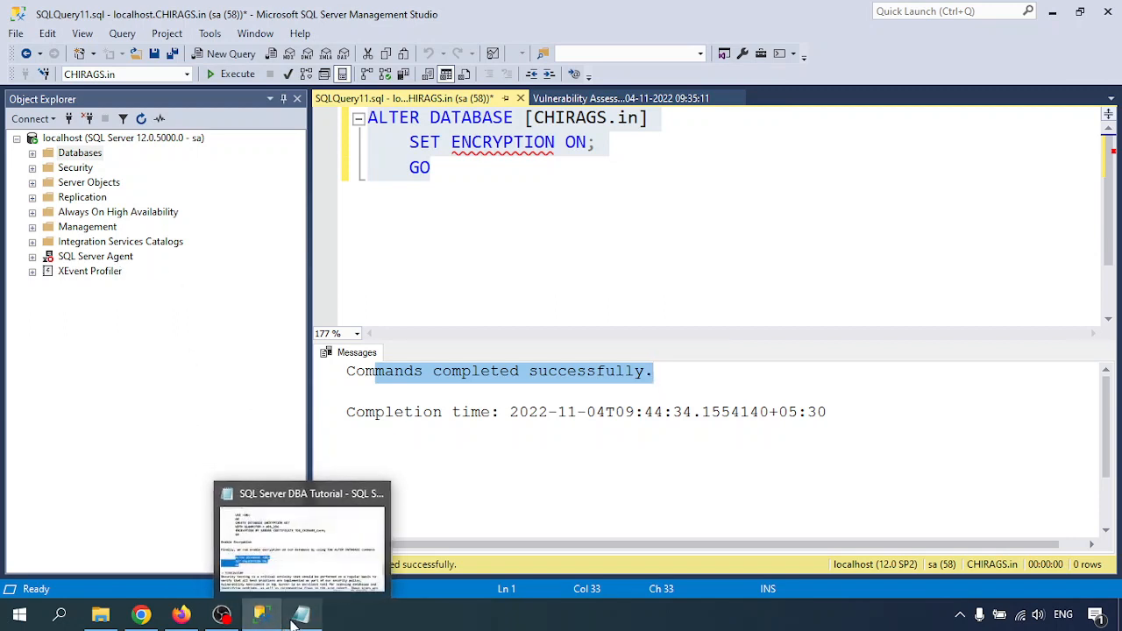
In the 09:35:11 vulnerability assessment results, open failed check VA1244 on orphaned users and go to its remediation script
left_click(613, 98)
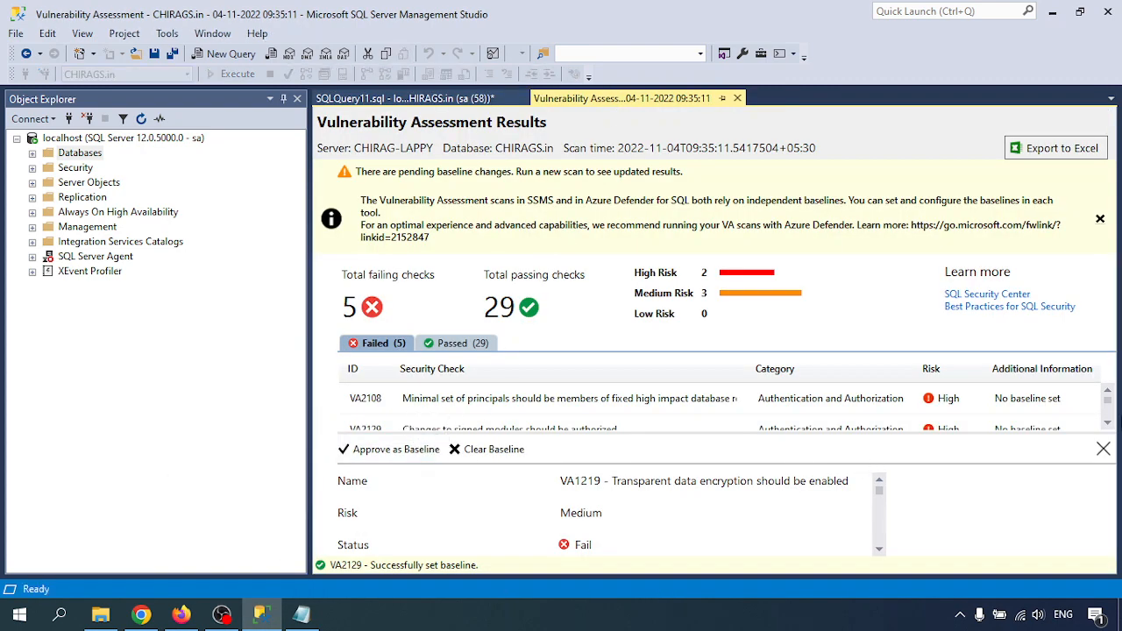
left_click(1109, 424)
left_click(1108, 424)
left_click(1108, 424)
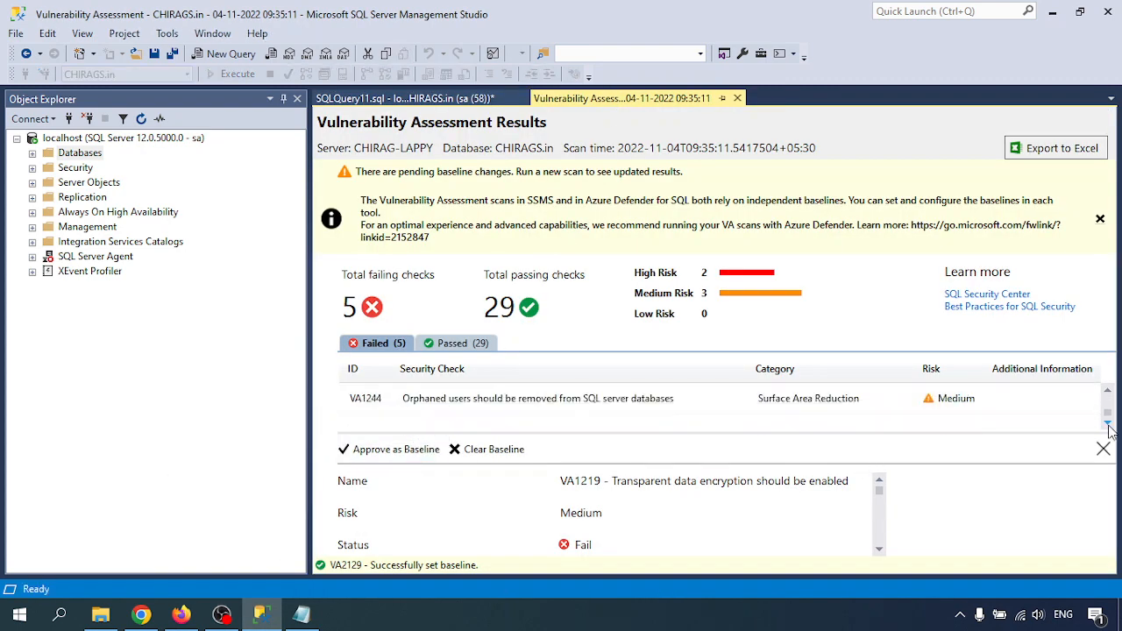
left_click(480, 400)
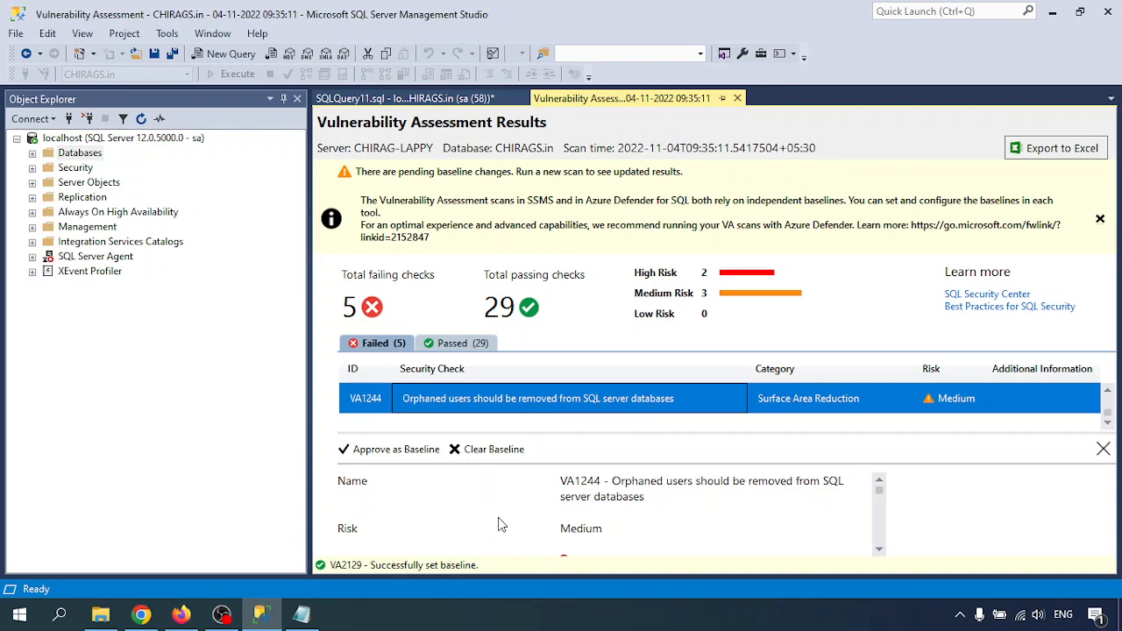
scroll(500, 523, "down", 8)
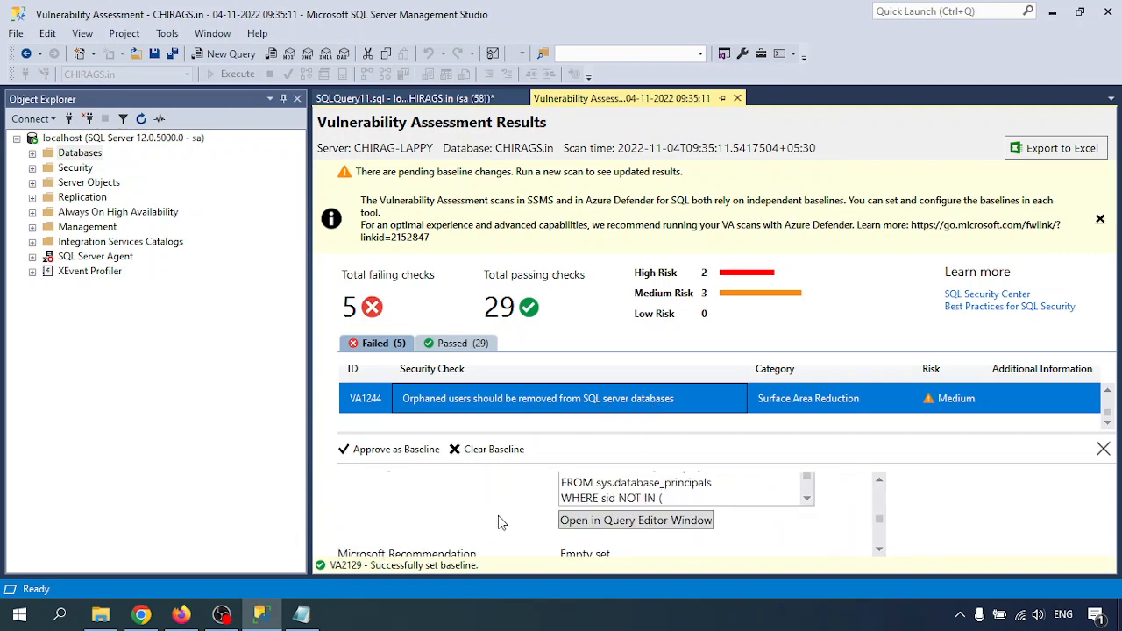
scroll(499, 514, "down", 6)
scroll(499, 514, "up", 2)
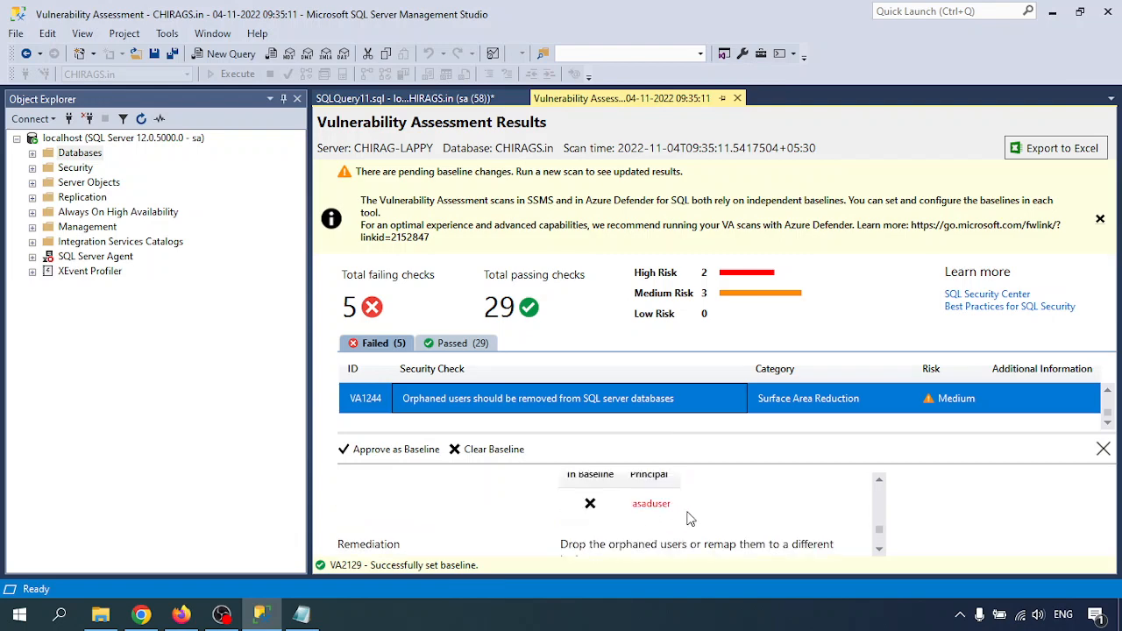
scroll(526, 523, "down", 2)
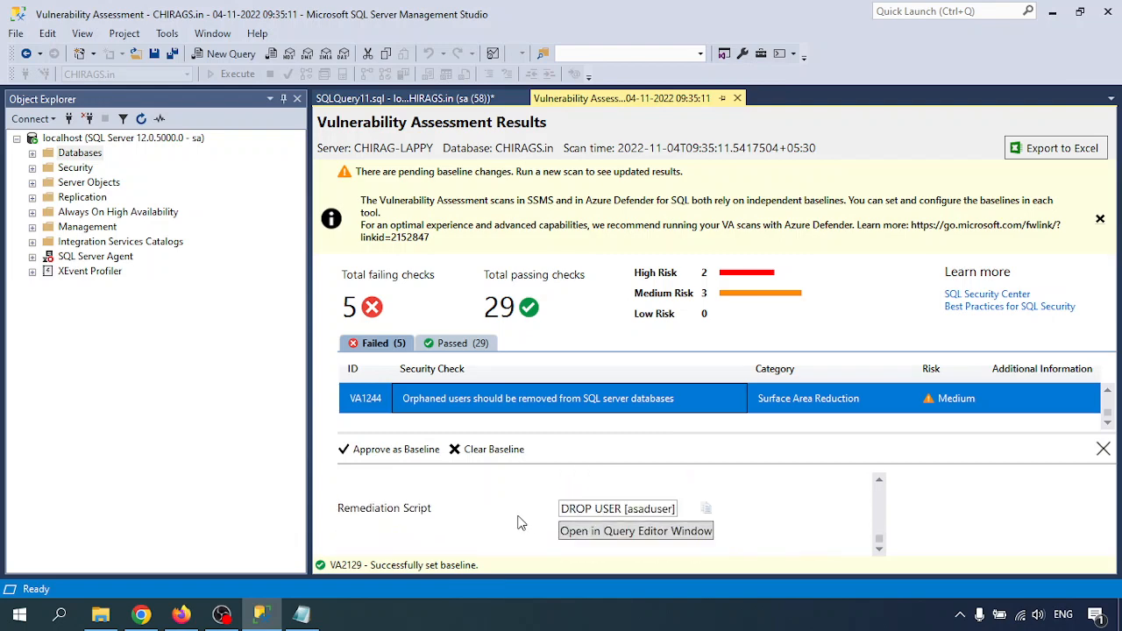
Run VA1244's remediation script to drop the orphaned user, and close both query windows without saving changes
left_click(625, 533)
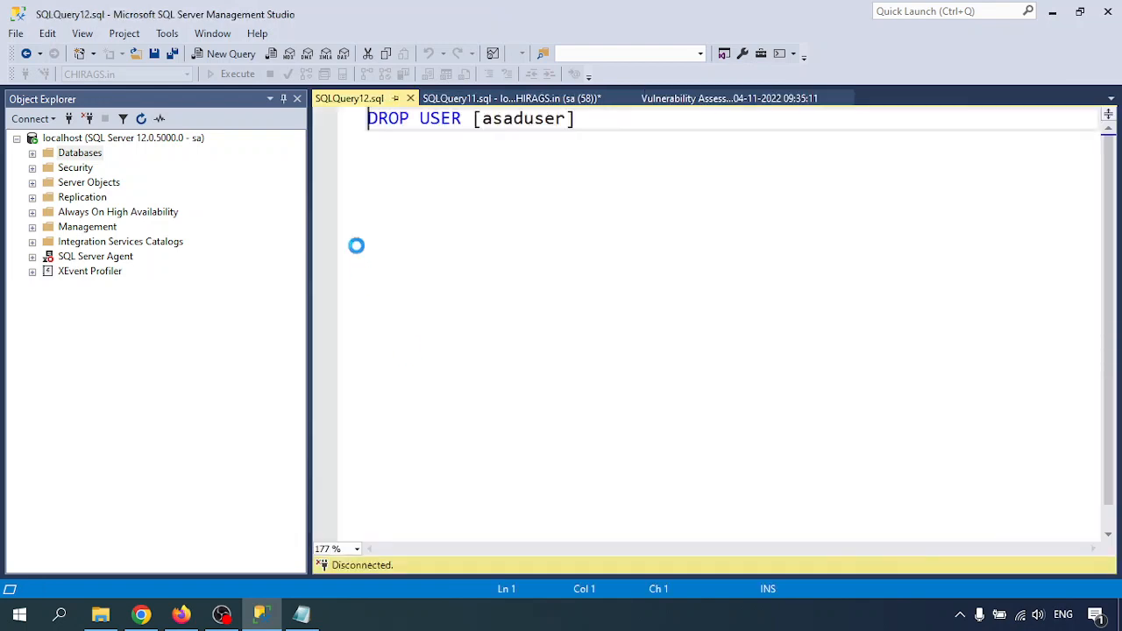
left_click(238, 74)
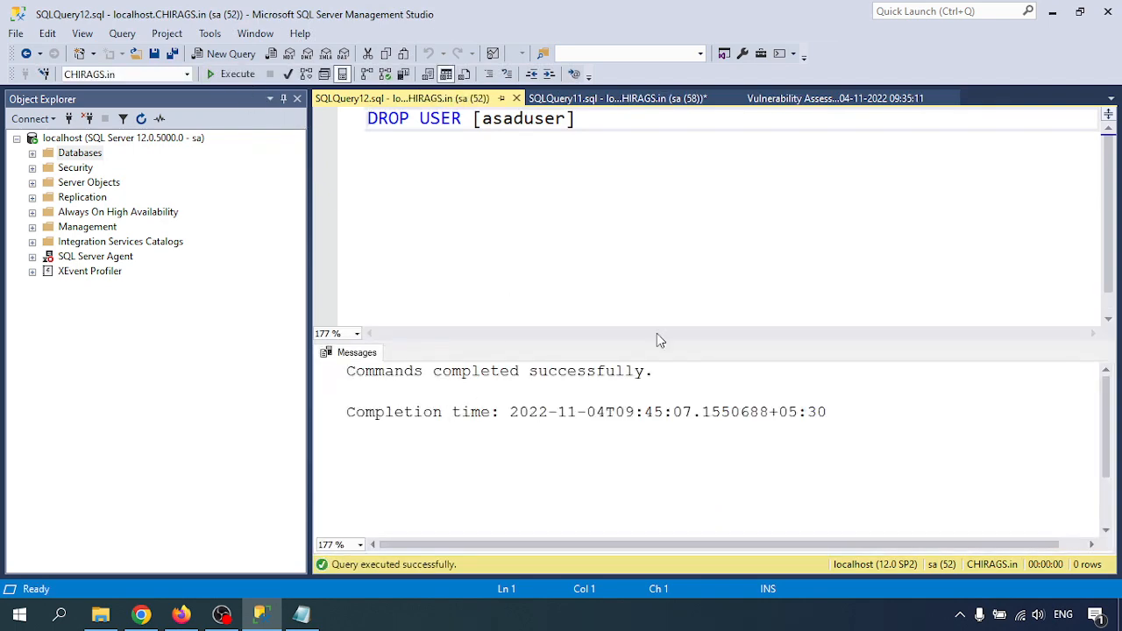
left_click(516, 98)
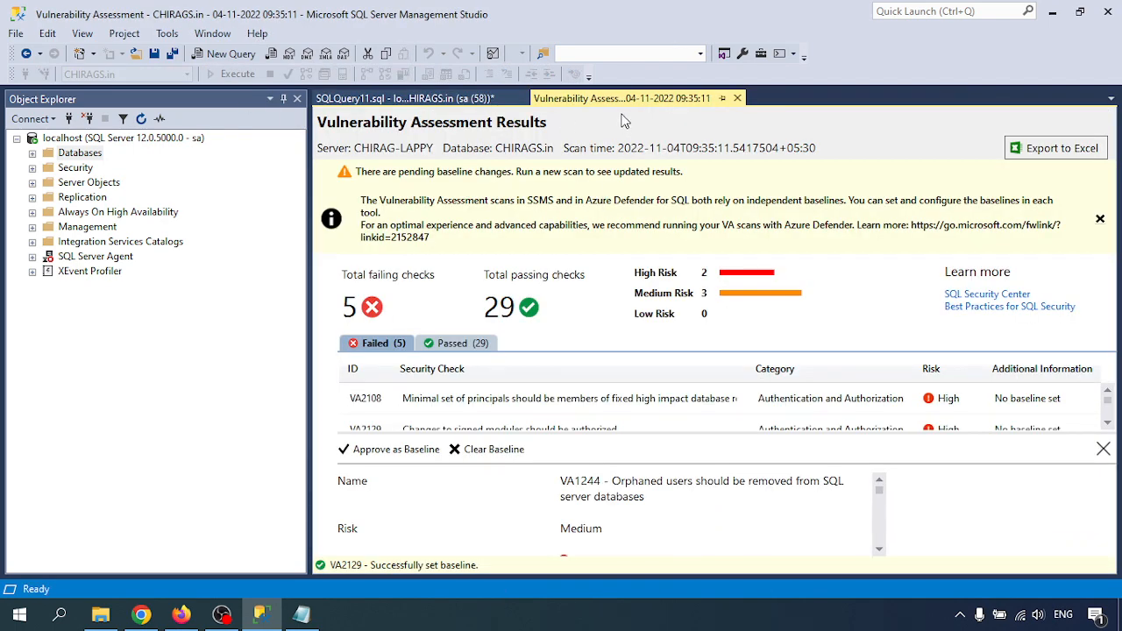
middle_click(430, 99)
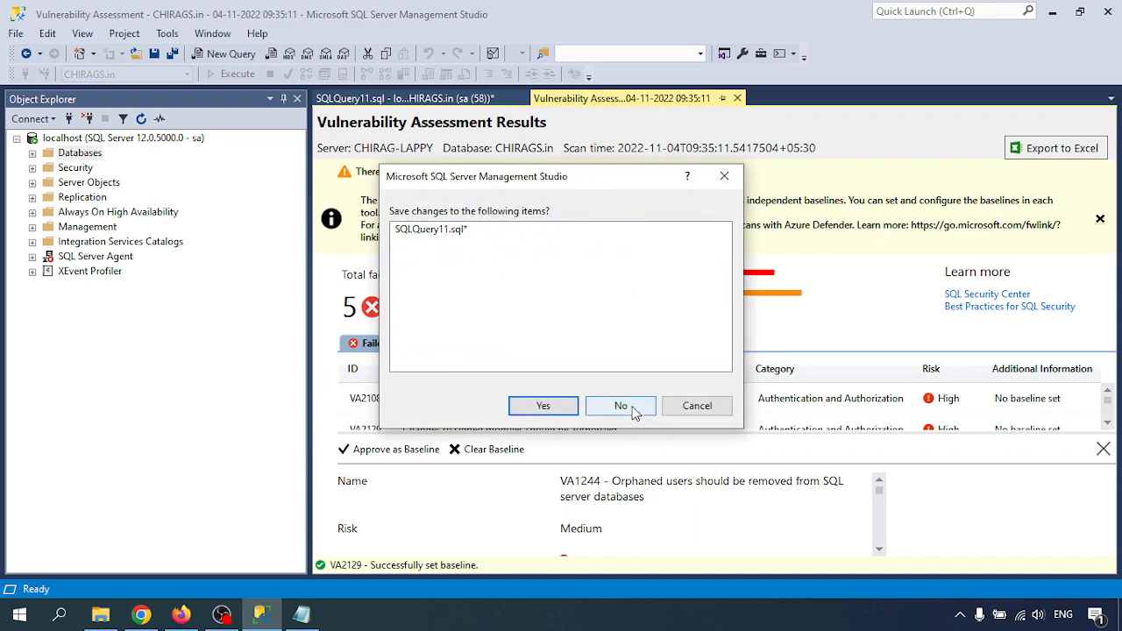
left_click(624, 406)
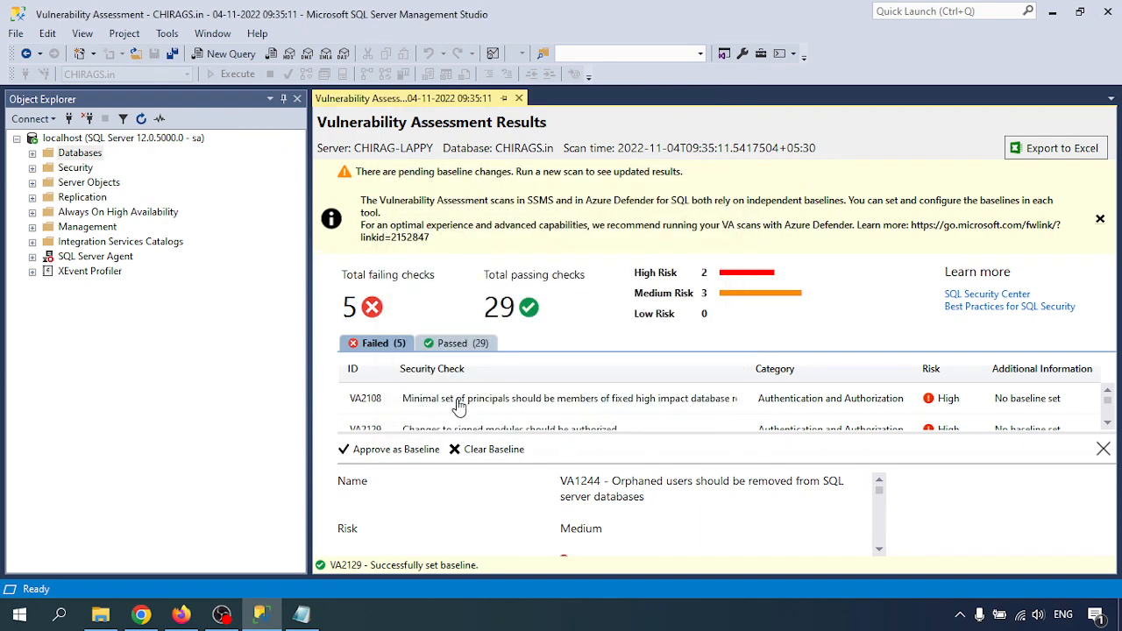
Enlarge the failed checks list to review it, and run a new vulnerability scan of CHIRAGS.in with the default save location
left_click_drag(572, 436, 539, 504)
scroll(563, 445, "down", 1)
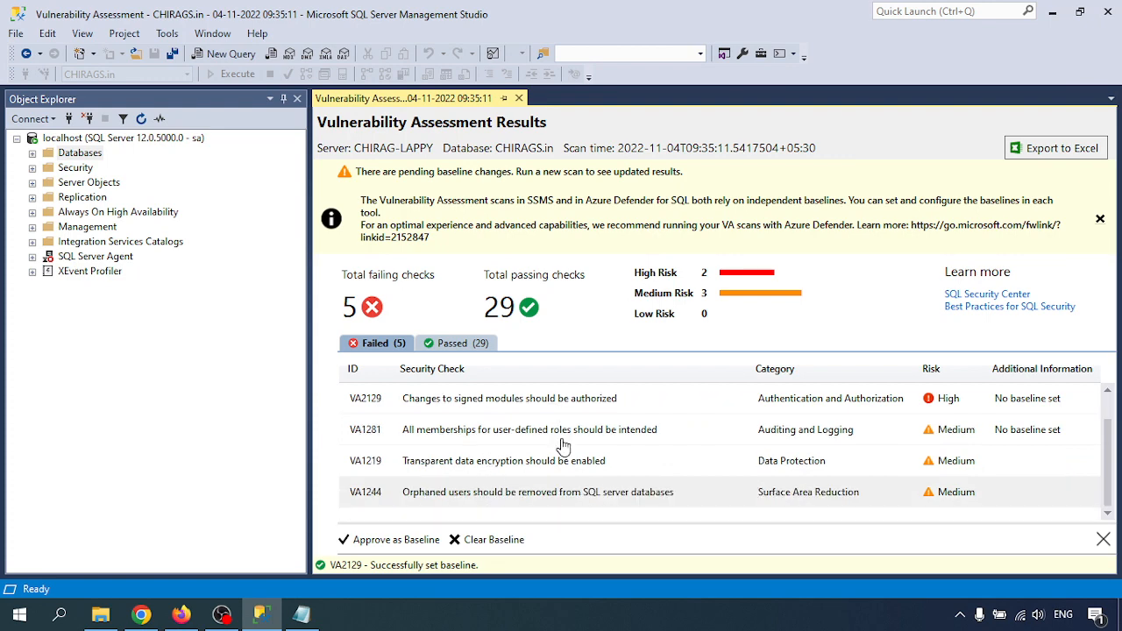
scroll(564, 445, "up", 1)
left_click(32, 153)
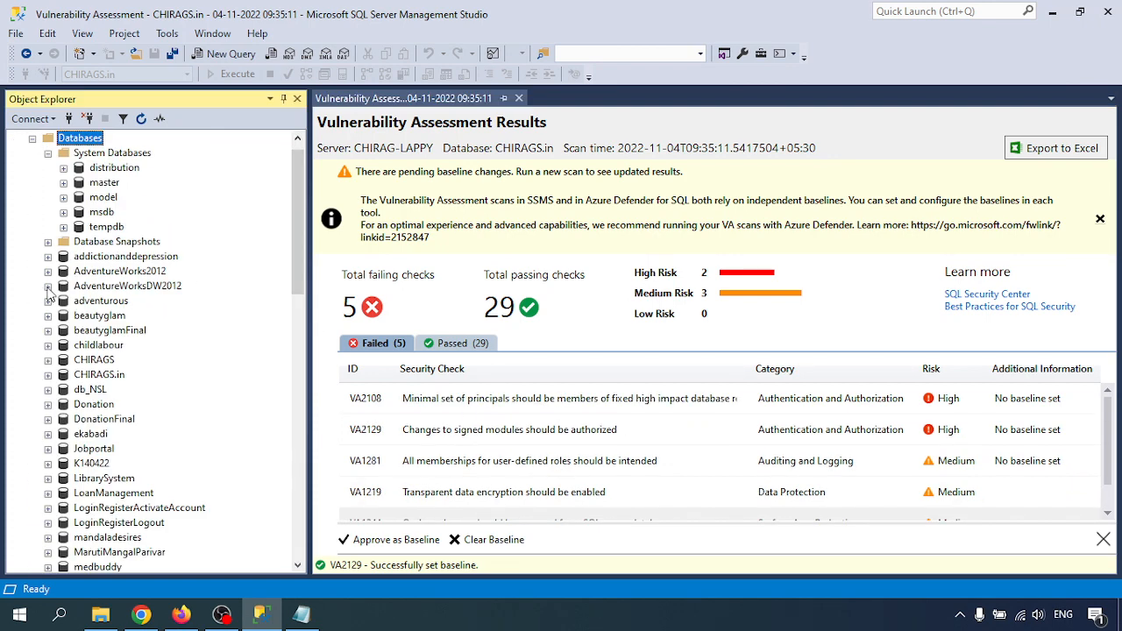
left_click(48, 153)
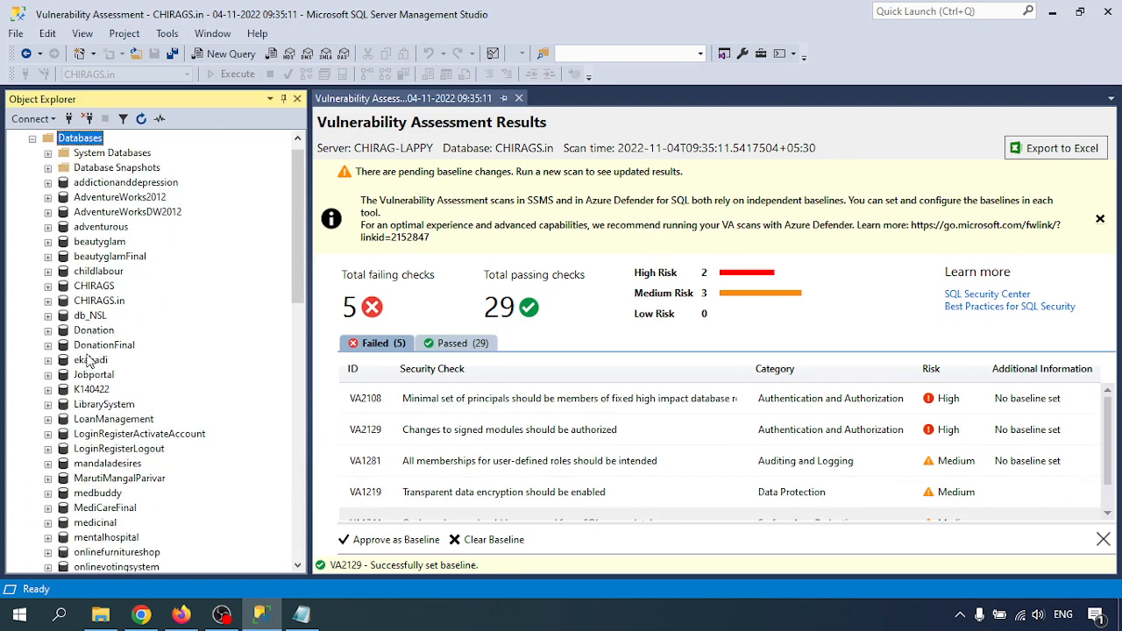
right_click(99, 301)
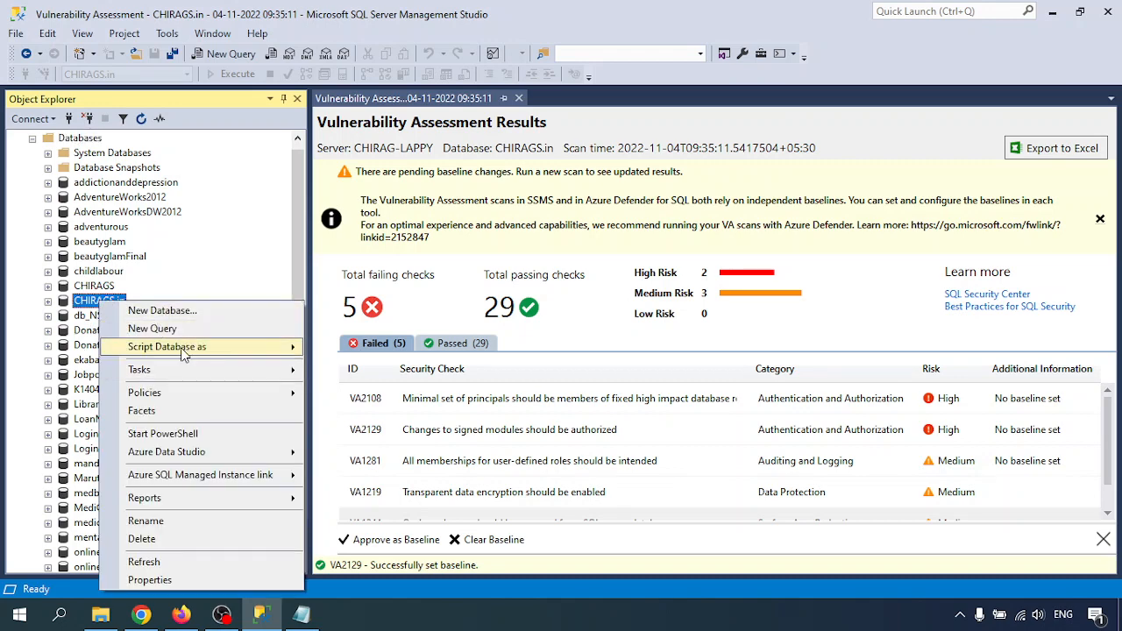
mouse_move(187, 372)
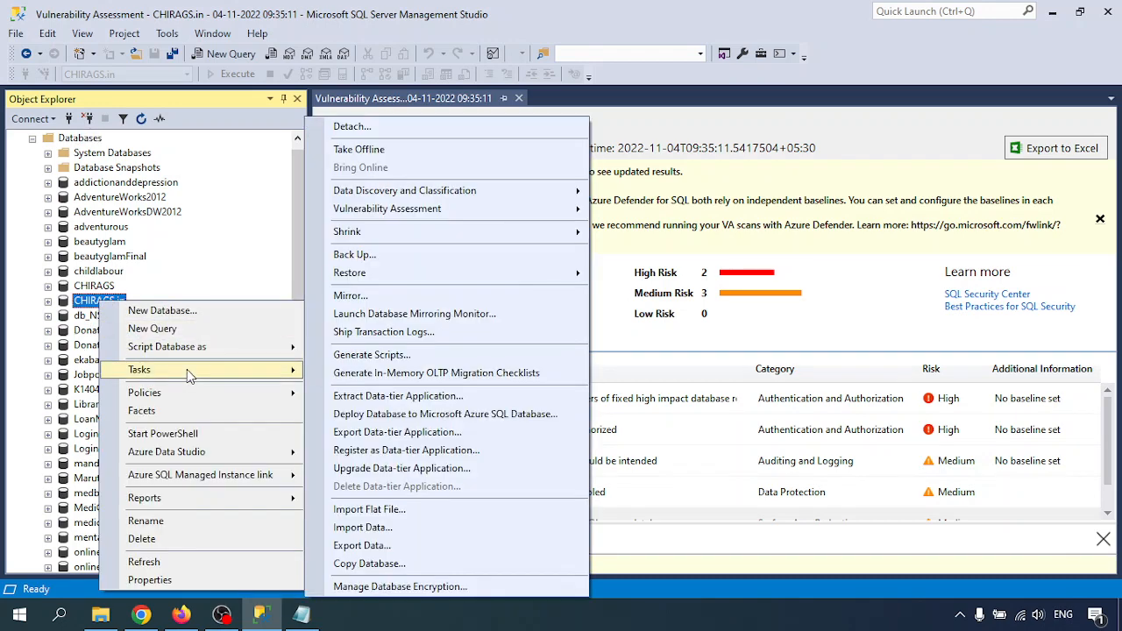
mouse_move(580, 214)
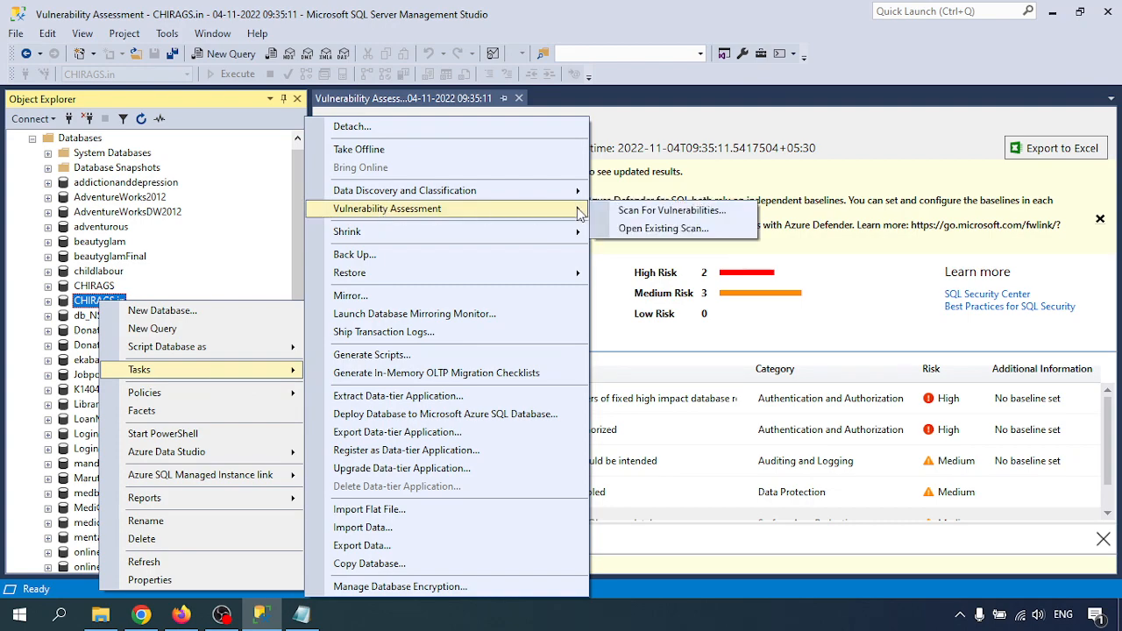
left_click(653, 211)
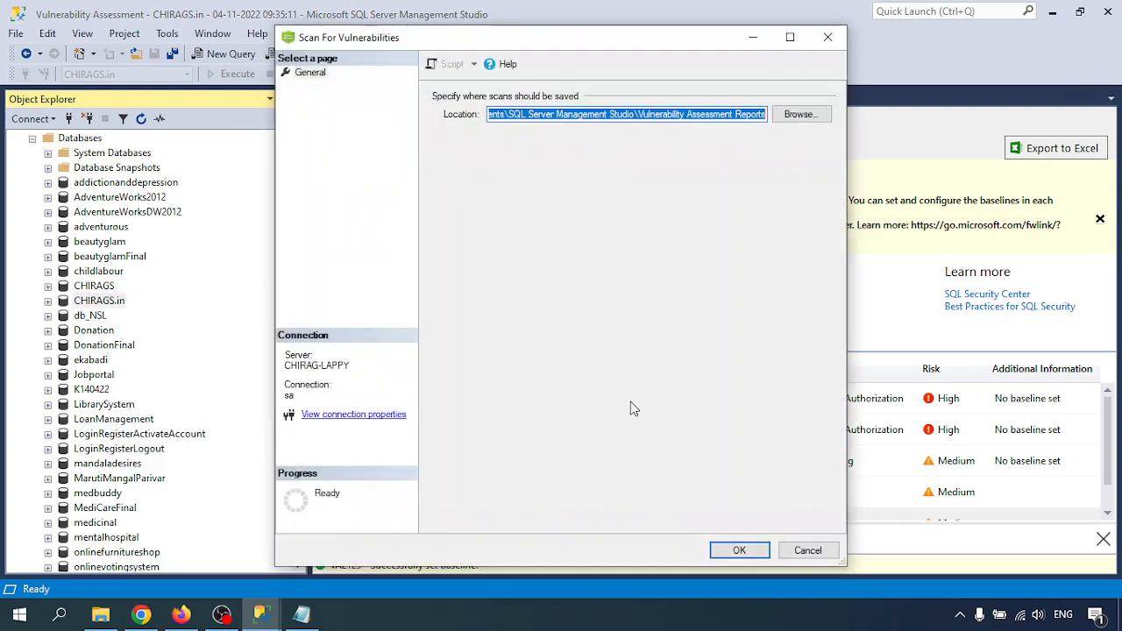
left_click(739, 551)
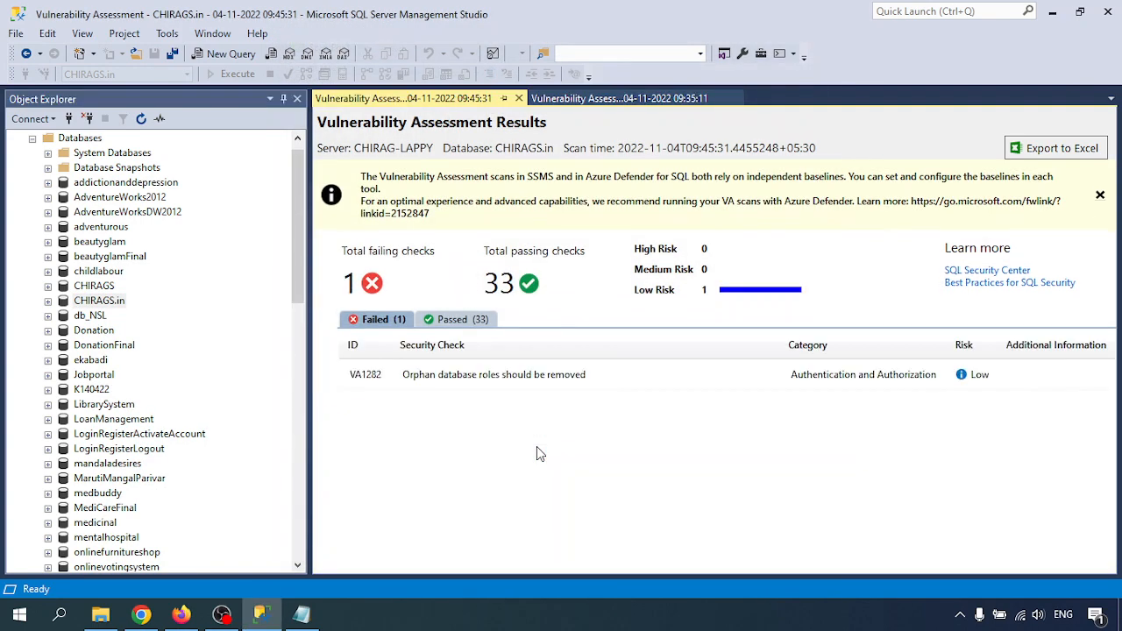
Run the remediation script of failed check VA1282 to drop roles MSReplPAL_9_1 and MStran_PAL_role, and close its query window
left_click(465, 377)
scroll(500, 517, "down", 5)
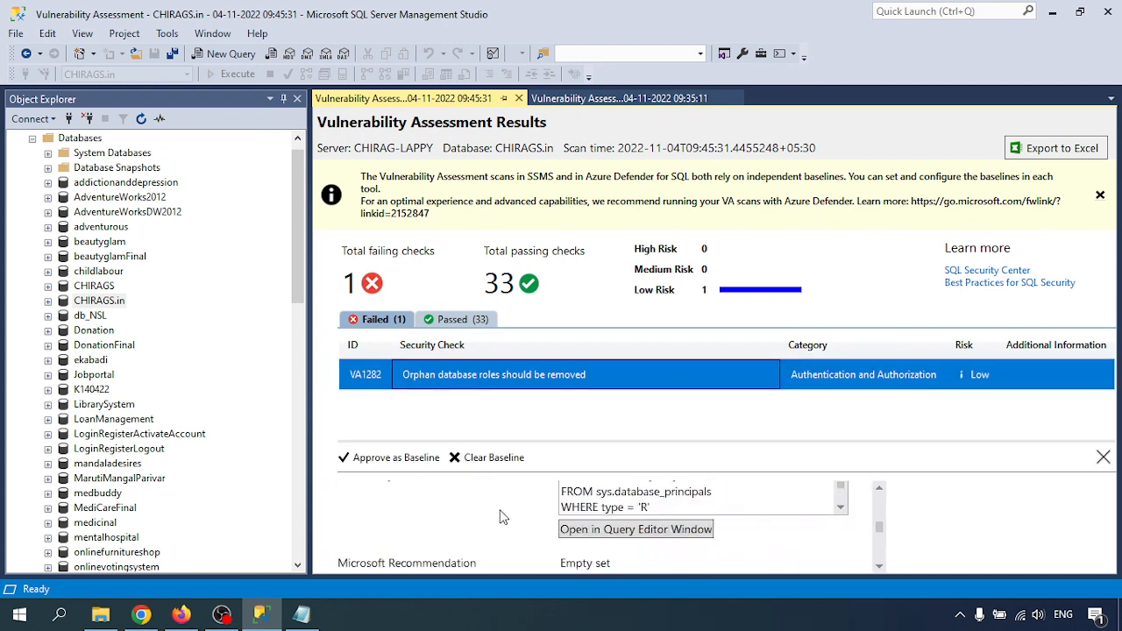
scroll(499, 517, "down", 2)
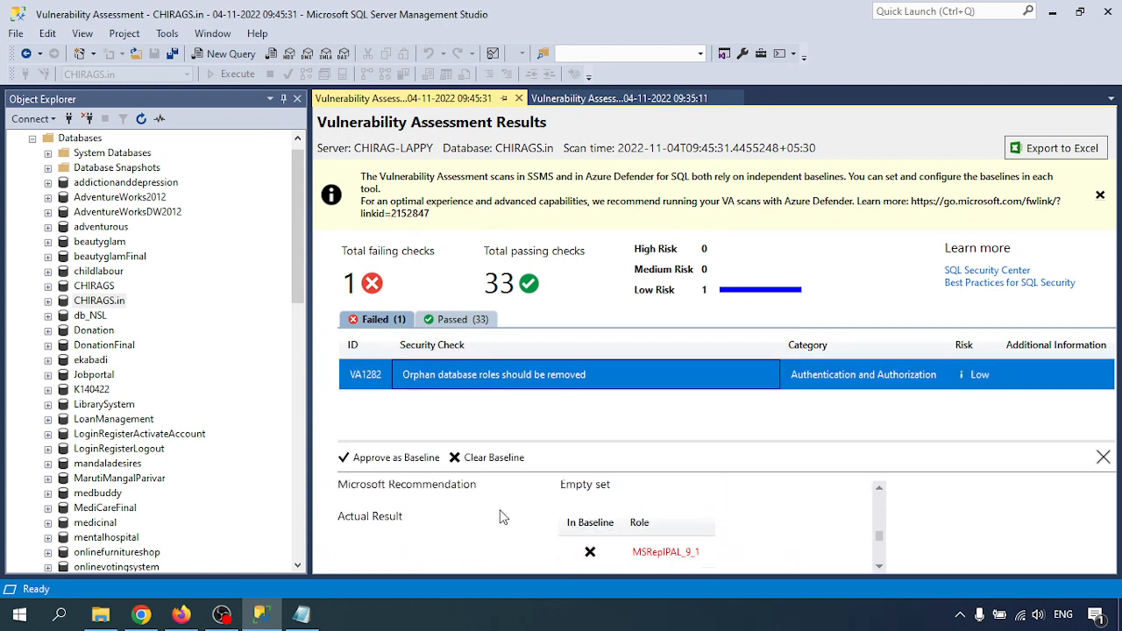
scroll(508, 520, "down", 2)
scroll(527, 520, "down", 2)
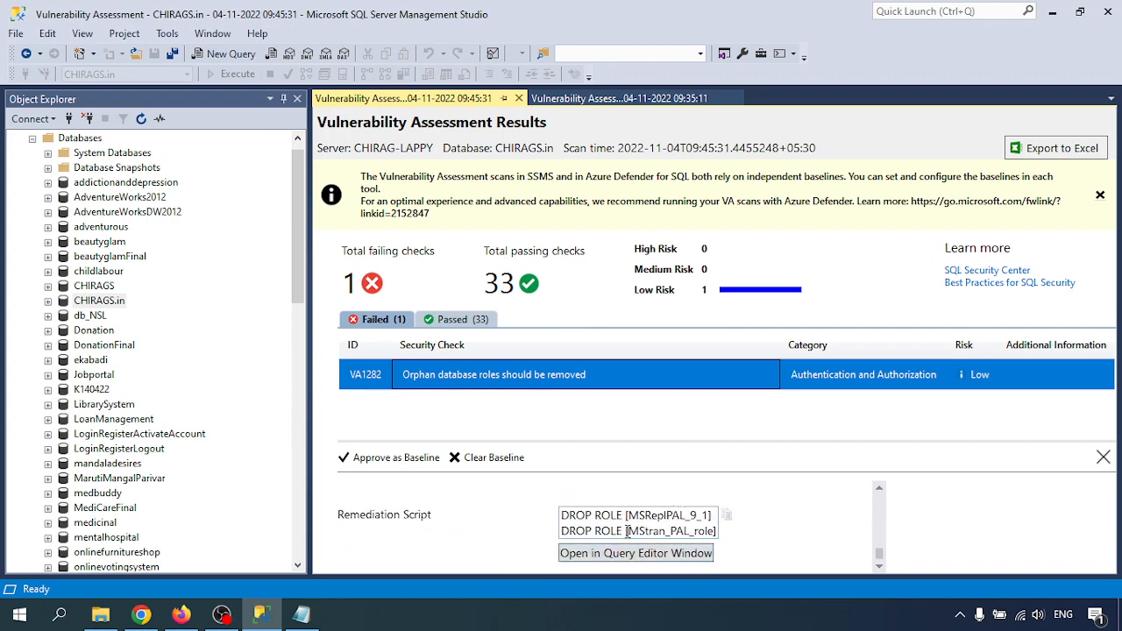
left_click(635, 561)
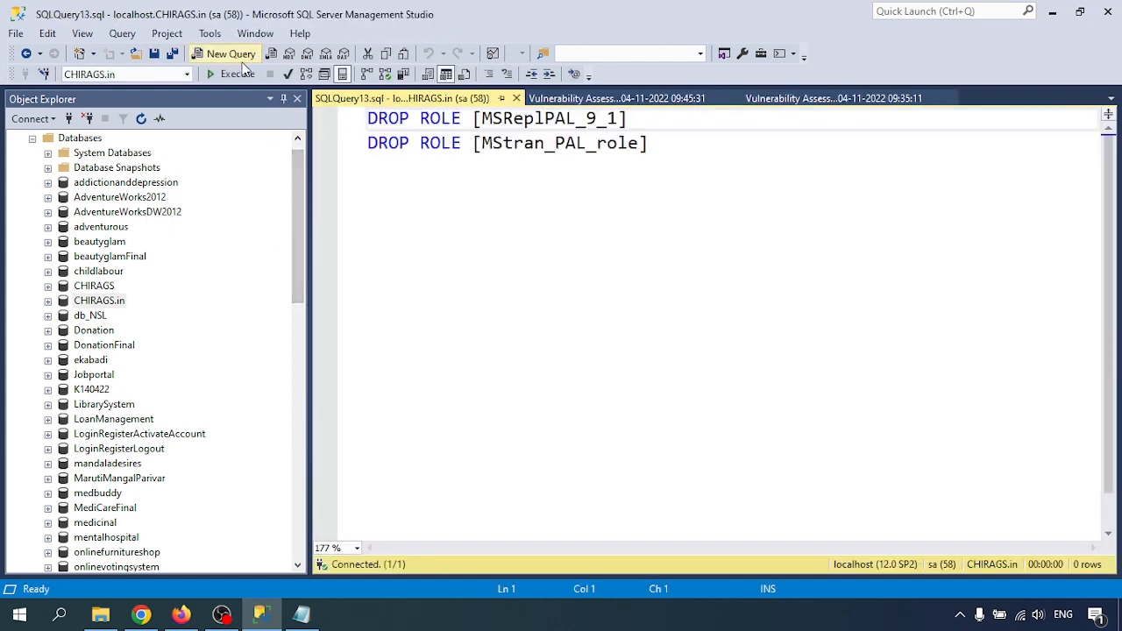
left_click(235, 73)
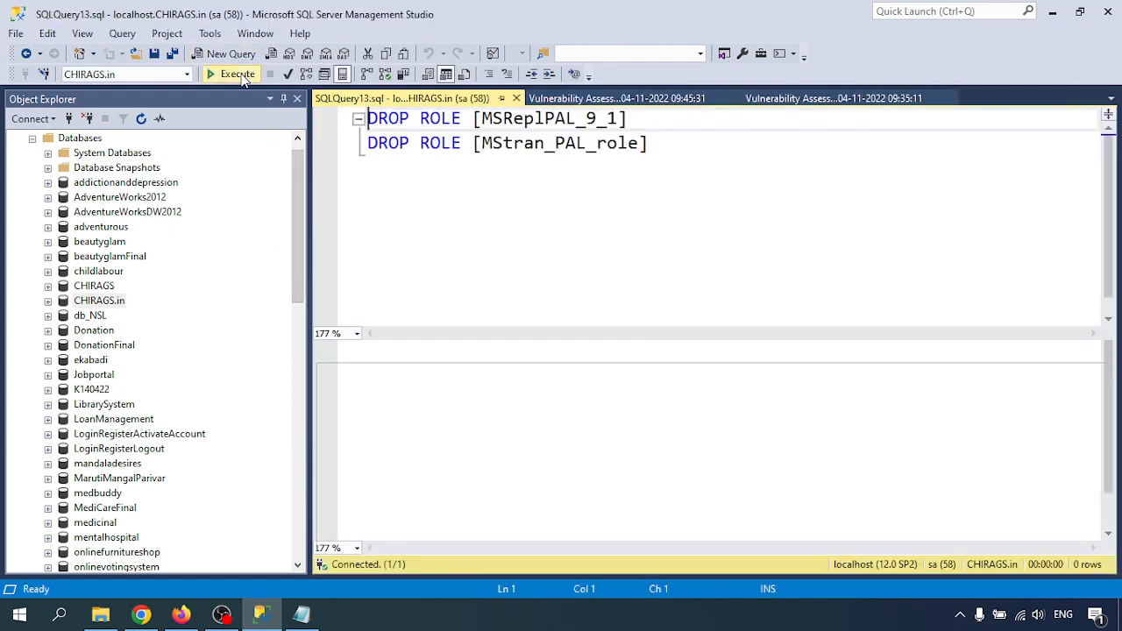
middle_click(417, 99)
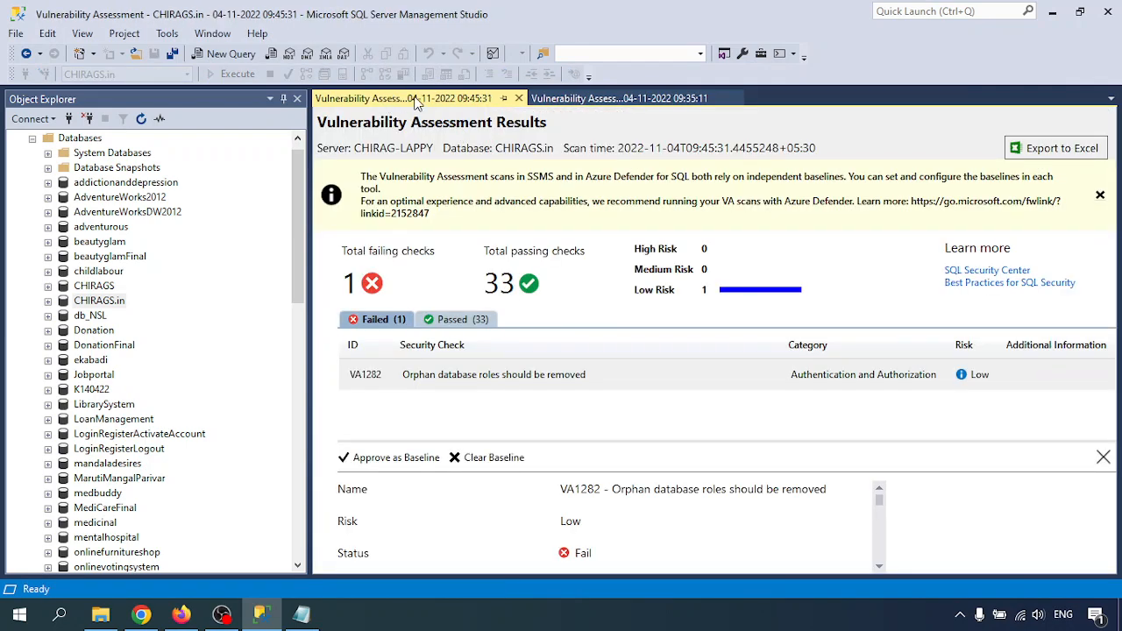
Close the 09:45:31 assessment results and scan CHIRAGS.in for vulnerabilities again with the default save location
middle_click(452, 103)
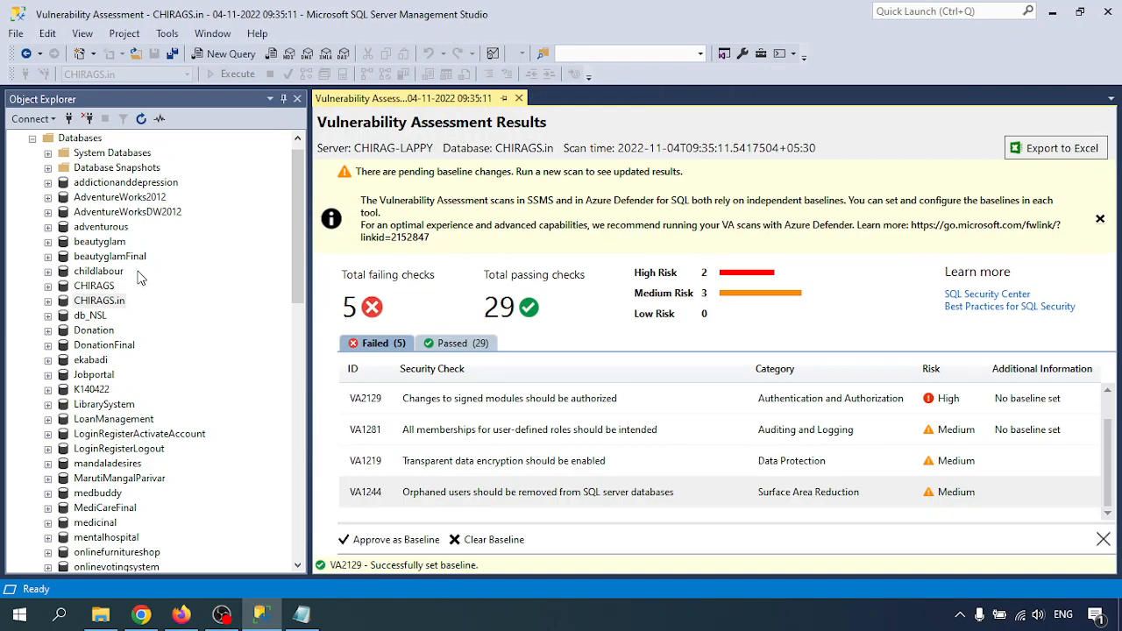
right_click(93, 299)
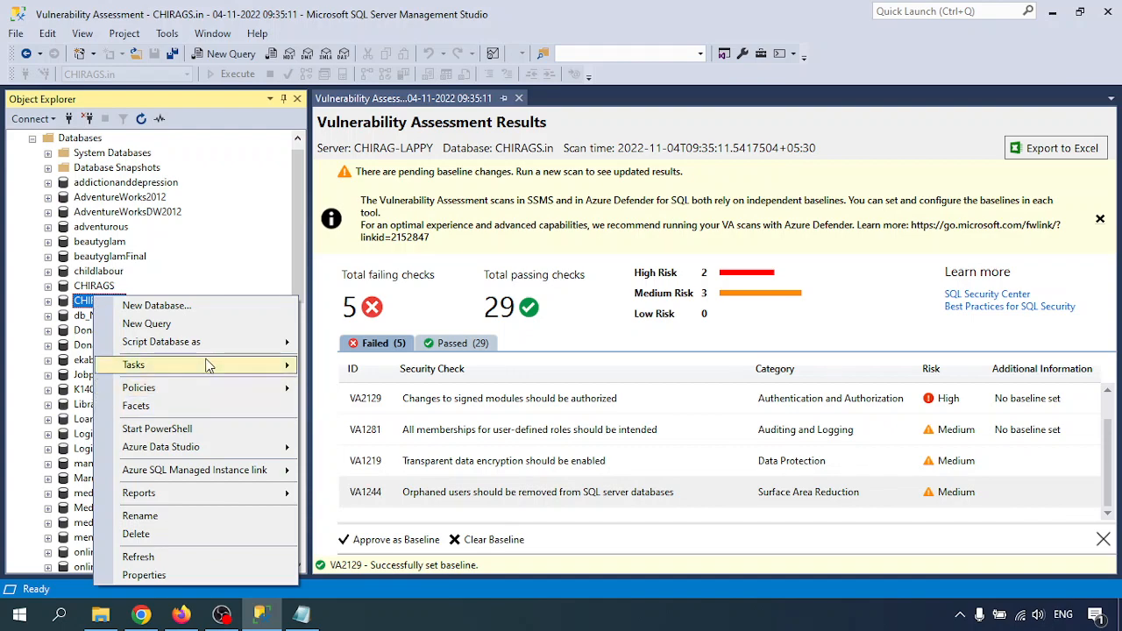
mouse_move(208, 365)
mouse_move(430, 208)
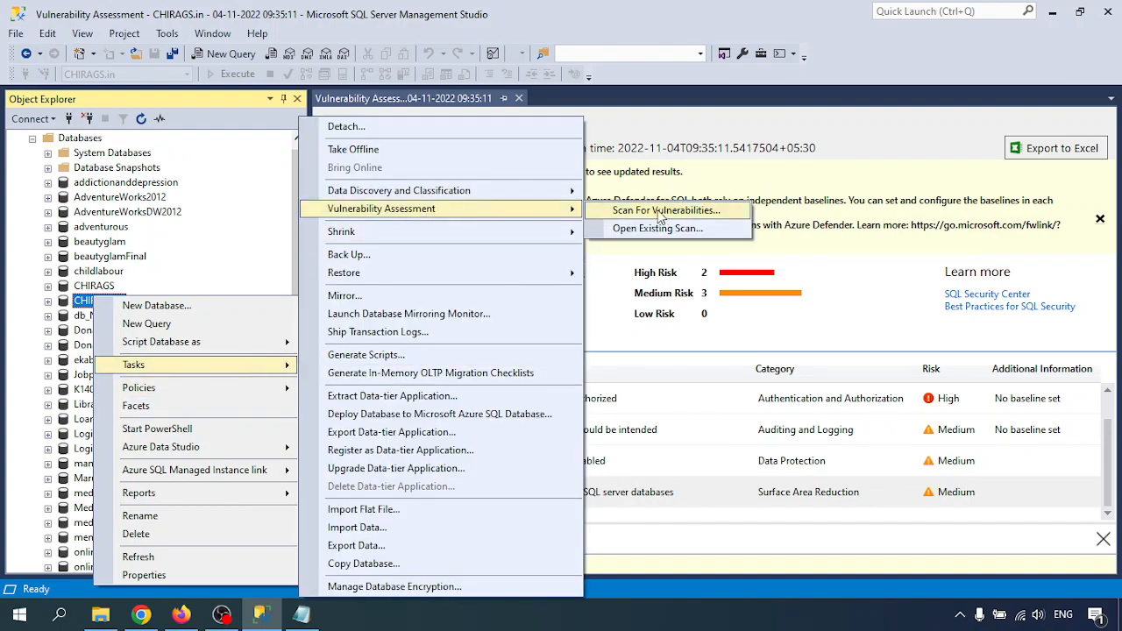
left_click(662, 211)
left_click(736, 549)
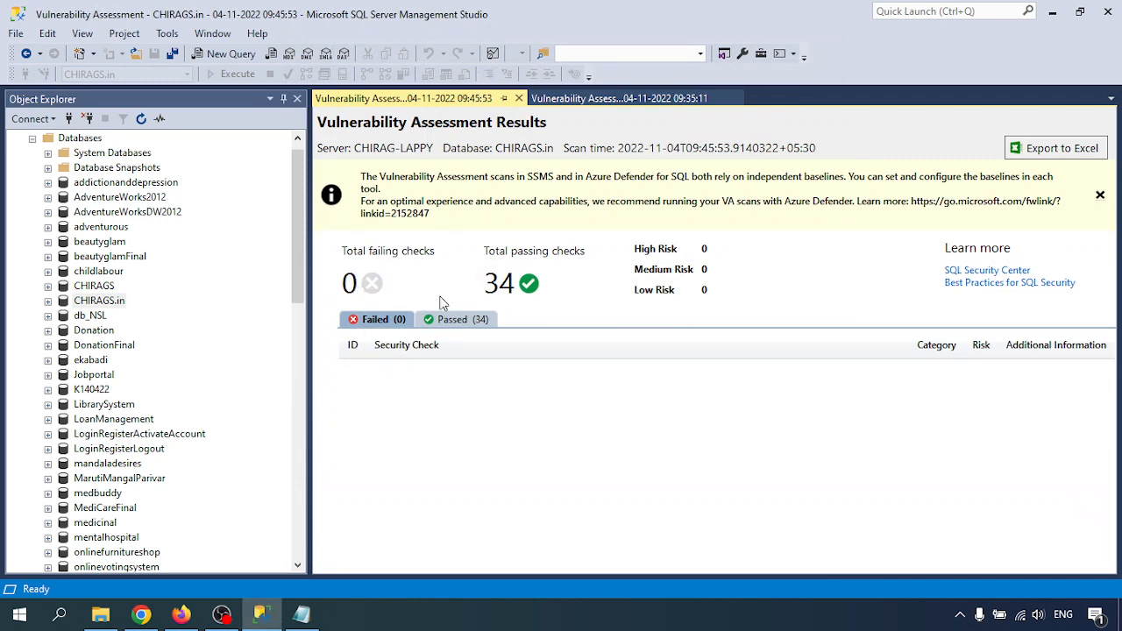
Compare the 09:35:11 assessment results with those of 09:45:53, and review the passed checks of the newer scan
left_click(593, 102)
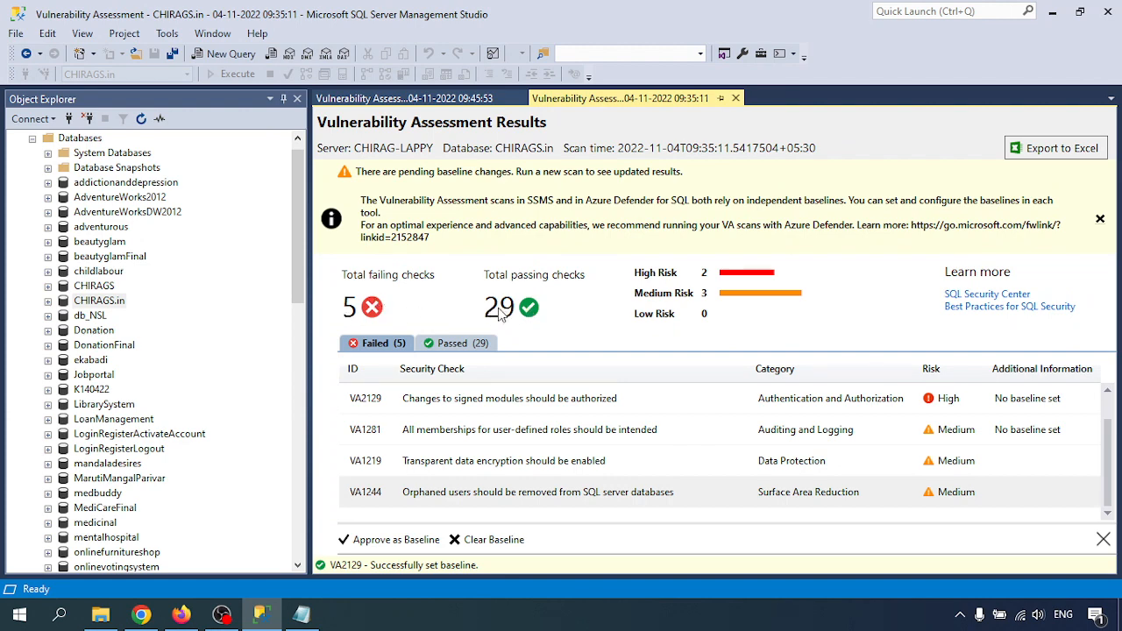
left_click(437, 100)
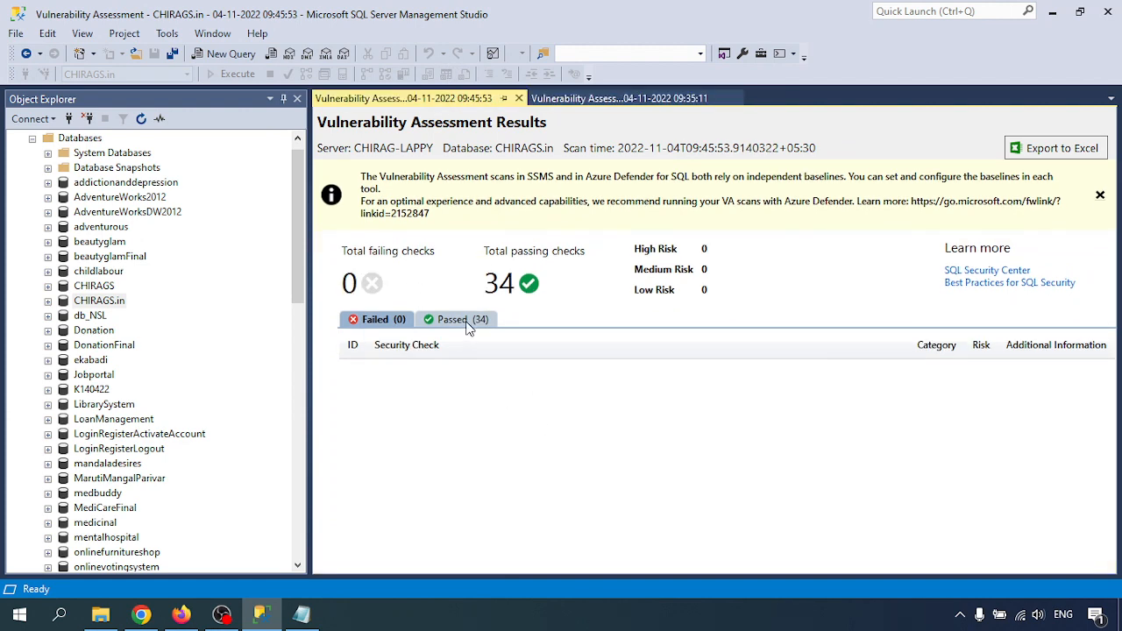
left_click(465, 320)
scroll(508, 473, "down", 6)
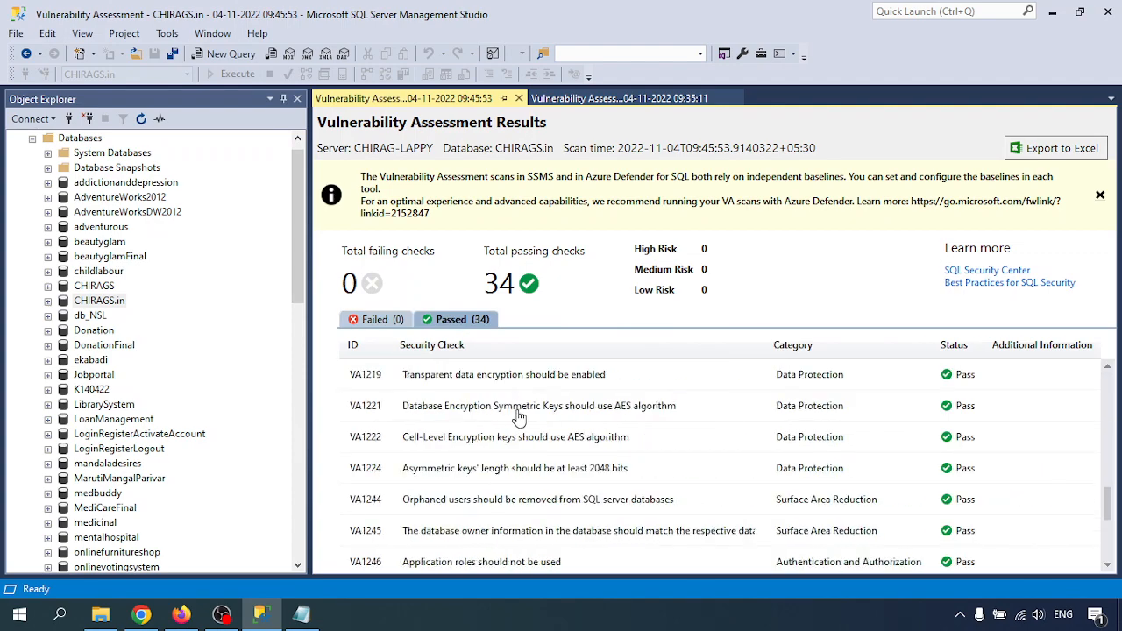
scroll(517, 421, "up", 5)
scroll(521, 419, "down", 5)
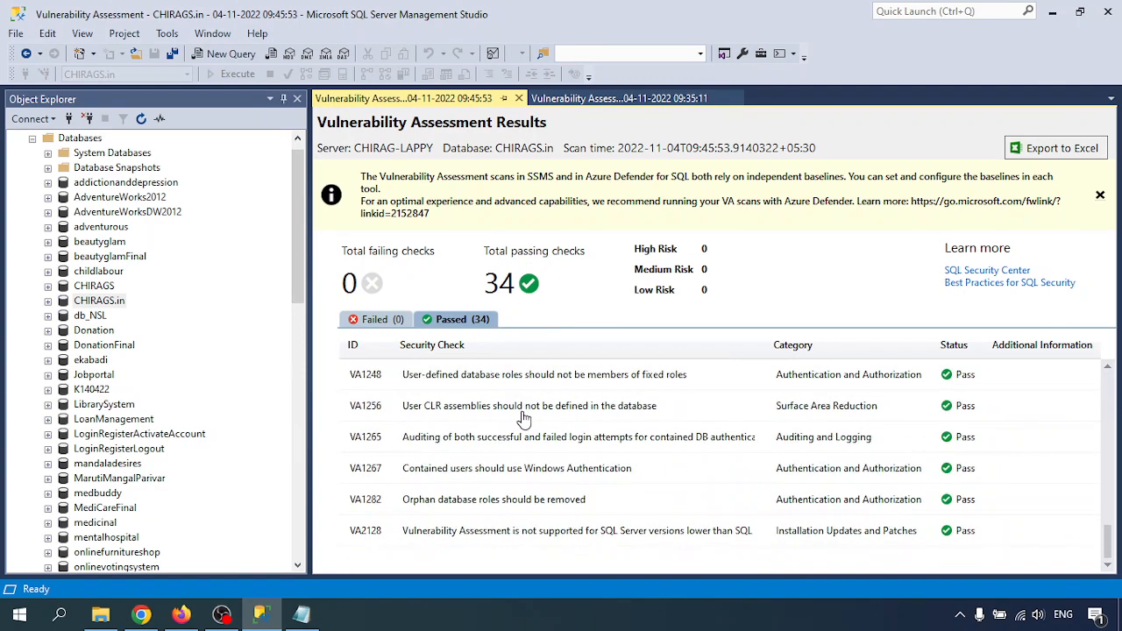
scroll(524, 419, "up", 8)
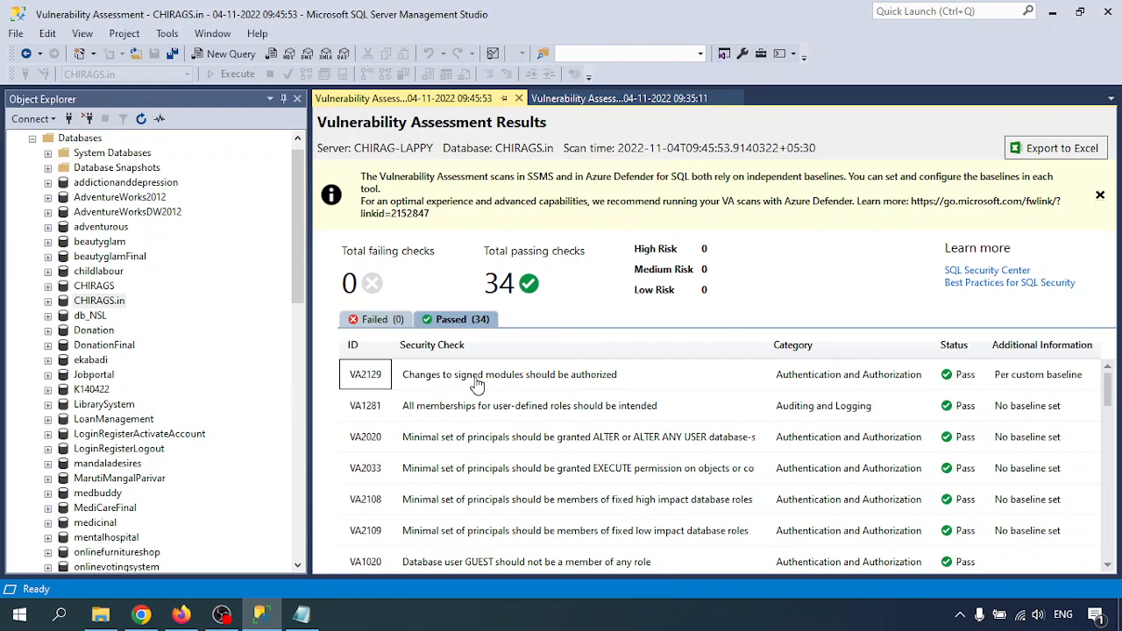
Examine the details of passed check VA2129 in the 09:45:53 results, including its module list and remediation text
left_click(991, 383)
scroll(439, 547, "down", 8)
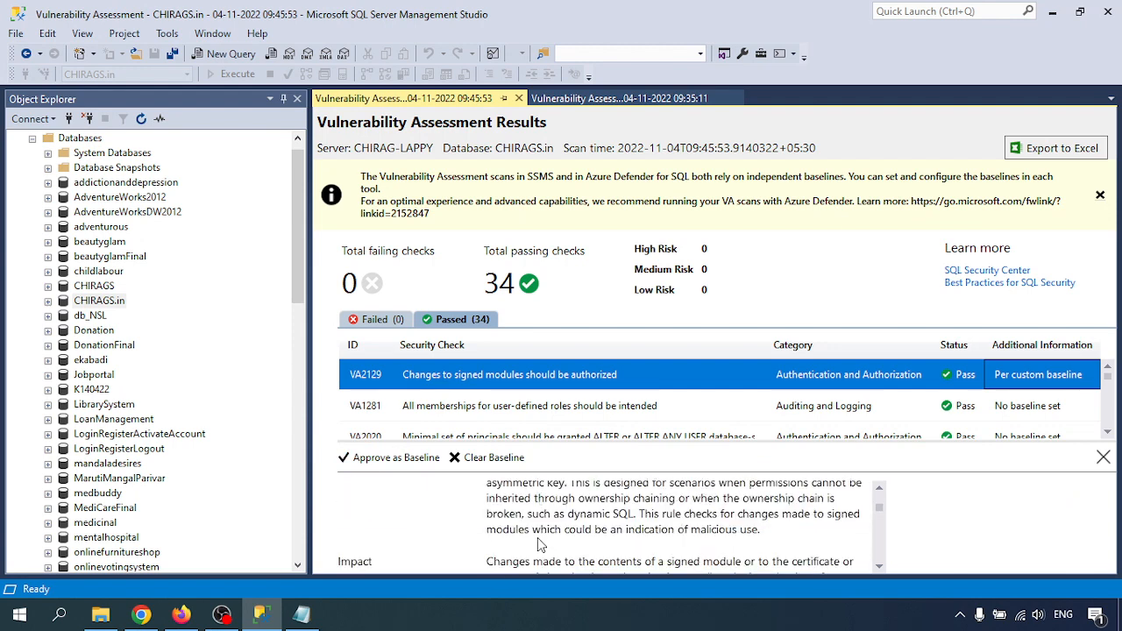
scroll(434, 535, "down", 5)
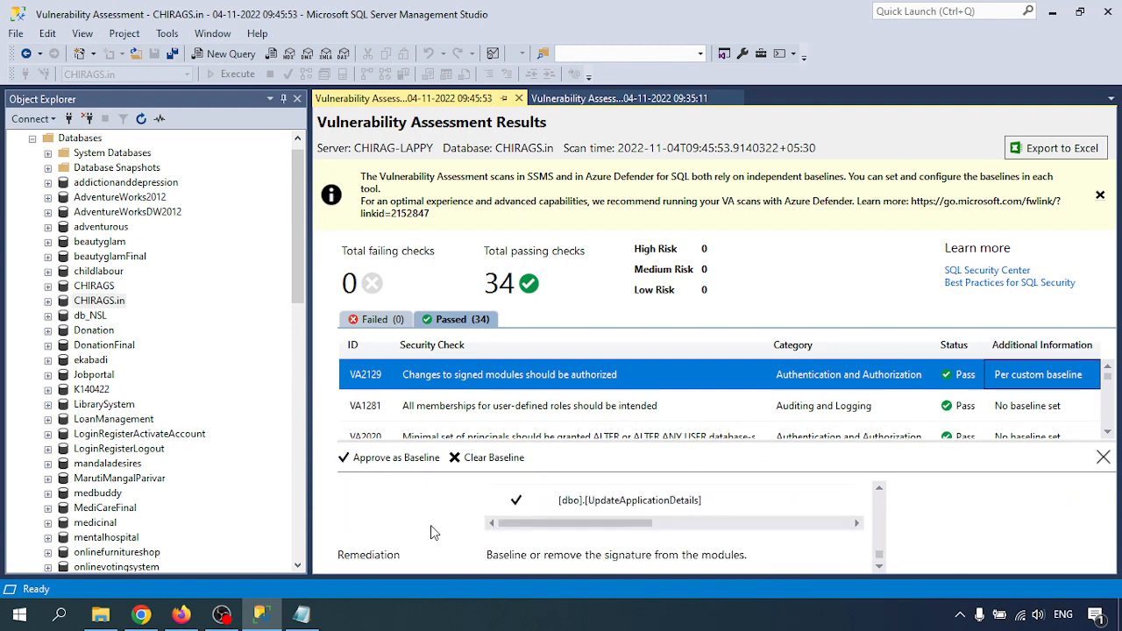
scroll(433, 526, "down", 3)
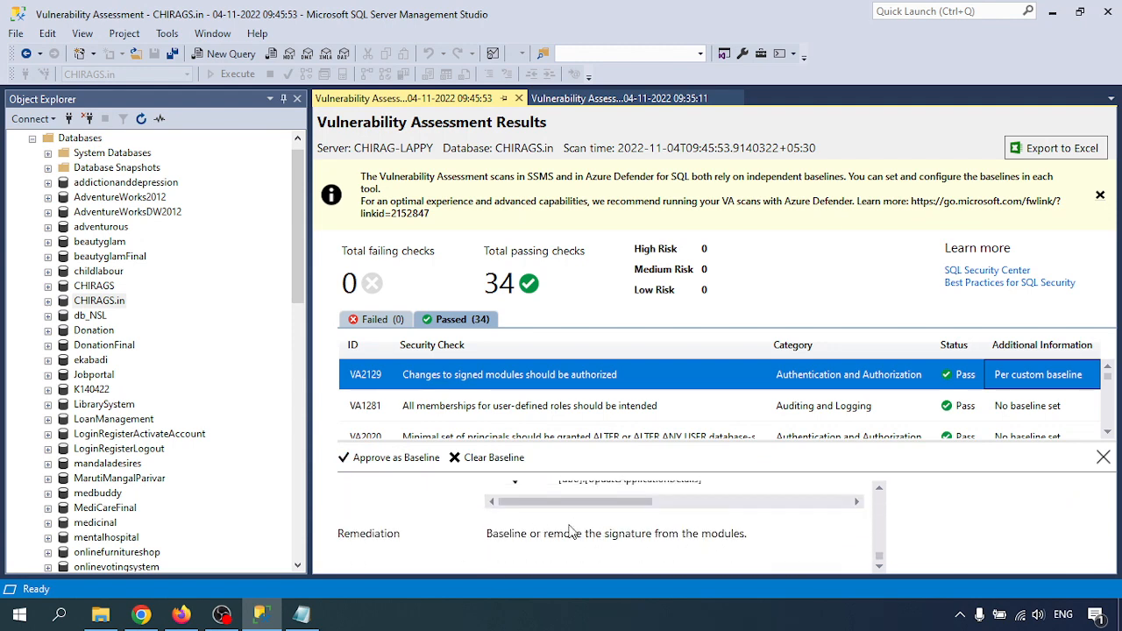
scroll(572, 532, "up", 1)
scroll(504, 520, "up", 5)
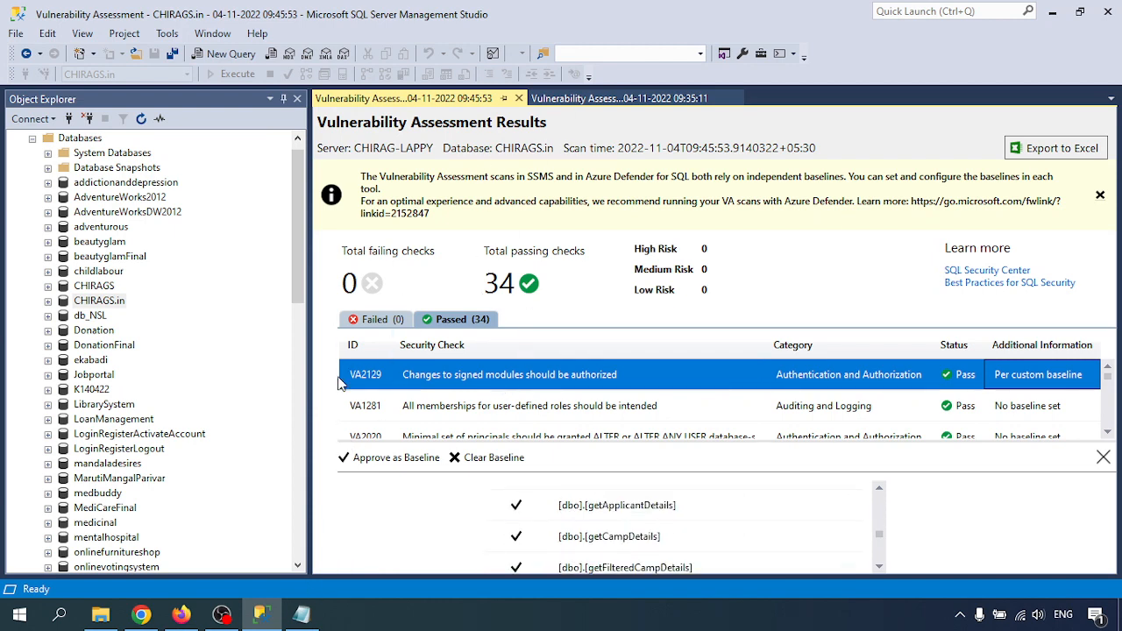
Switch to the SQL Server Remediate Vulnerabilities notes in Notepad, read the Conclusion section, and return to the beginning of the file
left_click(302, 614)
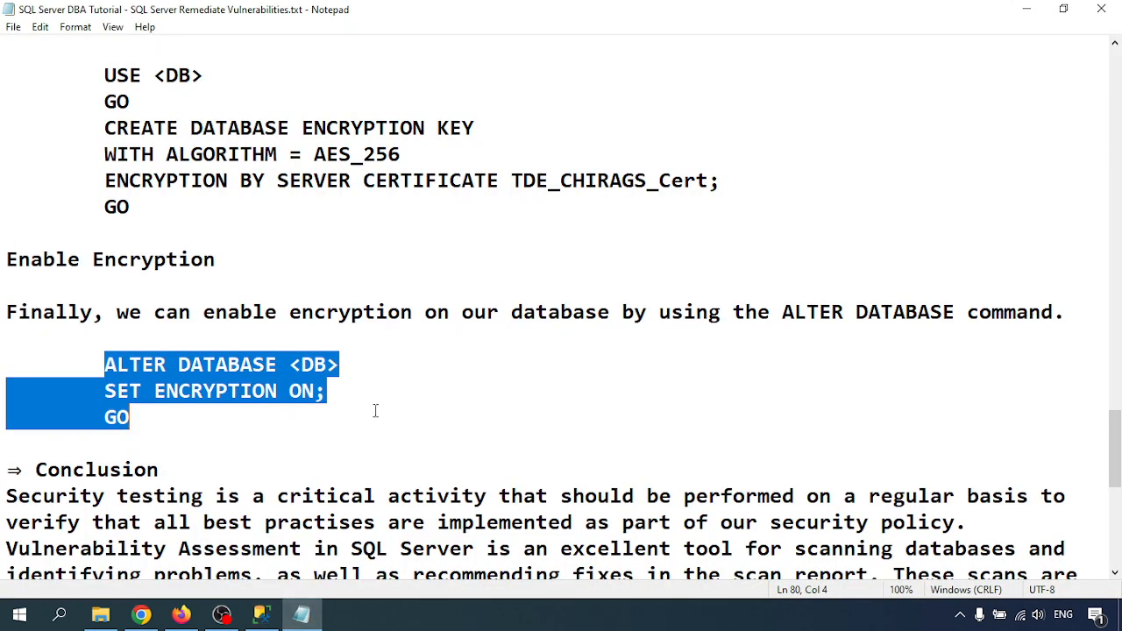
scroll(321, 413, "down", 3)
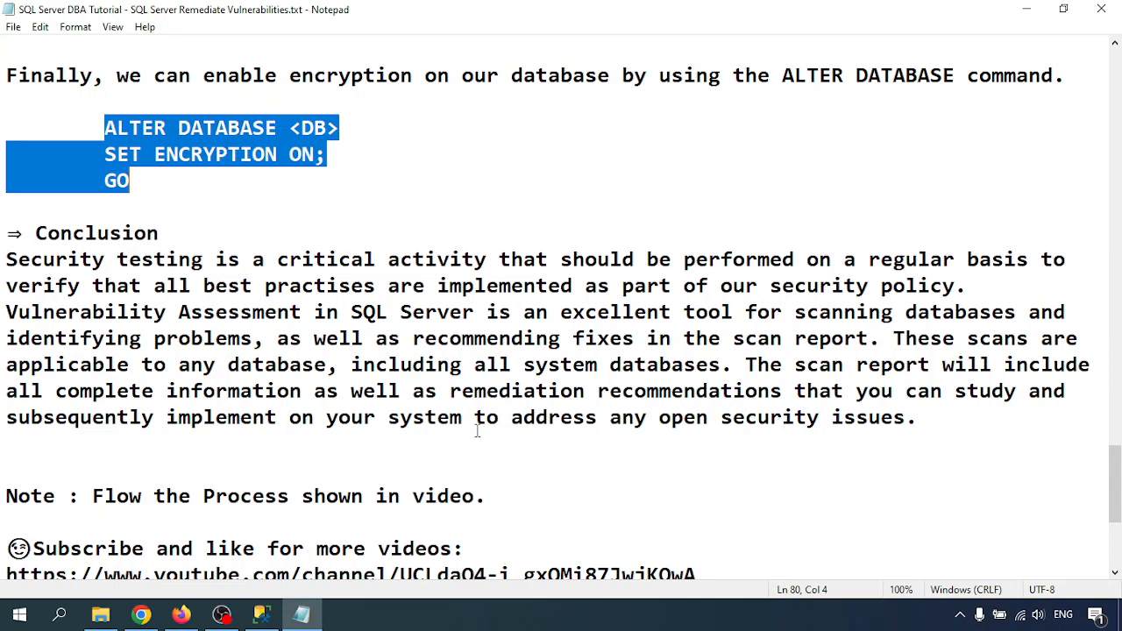
left_click(449, 232)
scroll(493, 304, "up", 20)
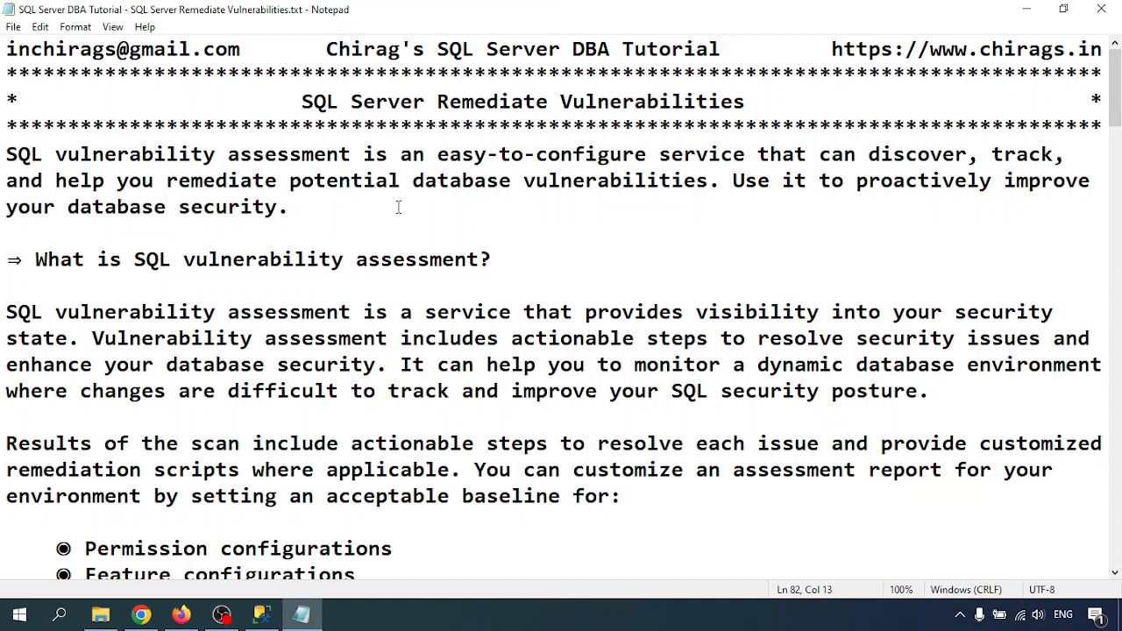
left_click(619, 280)
left_click(484, 623)
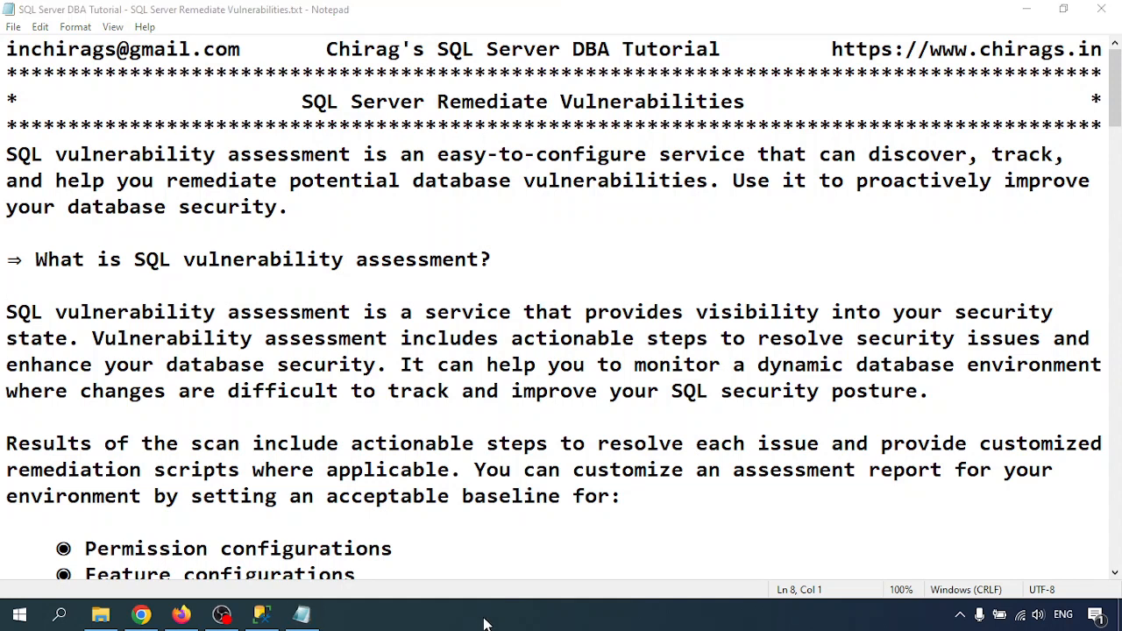